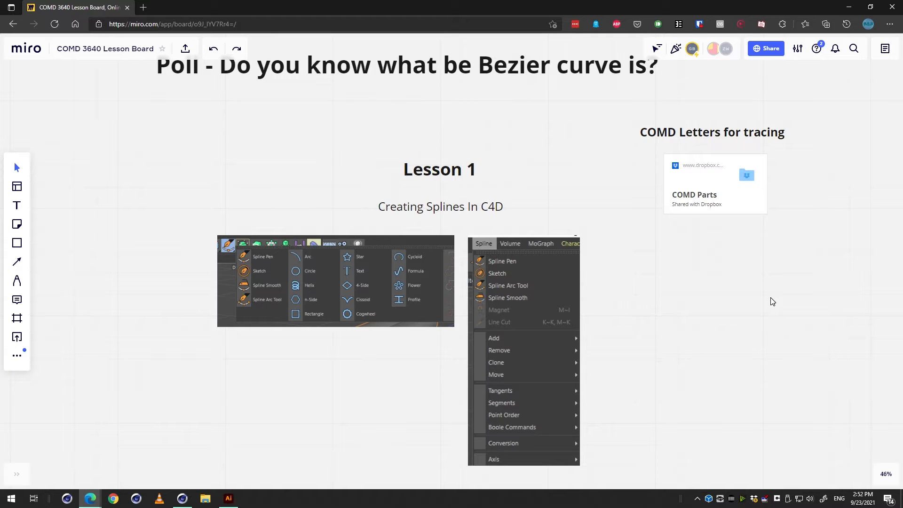
Open the linked COMD Parts Dropbox folder, view the Not Alpha files, and return to the lesson board
{"action": "right_click_drag", "start_coordinate": [742, 250], "coordinate": [733, 256]}
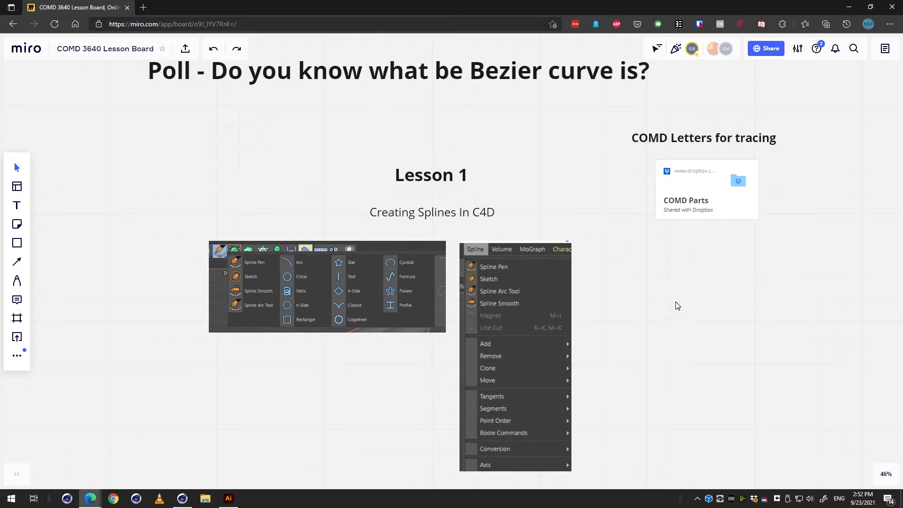
{"action": "left_click", "coordinate": [728, 193]}
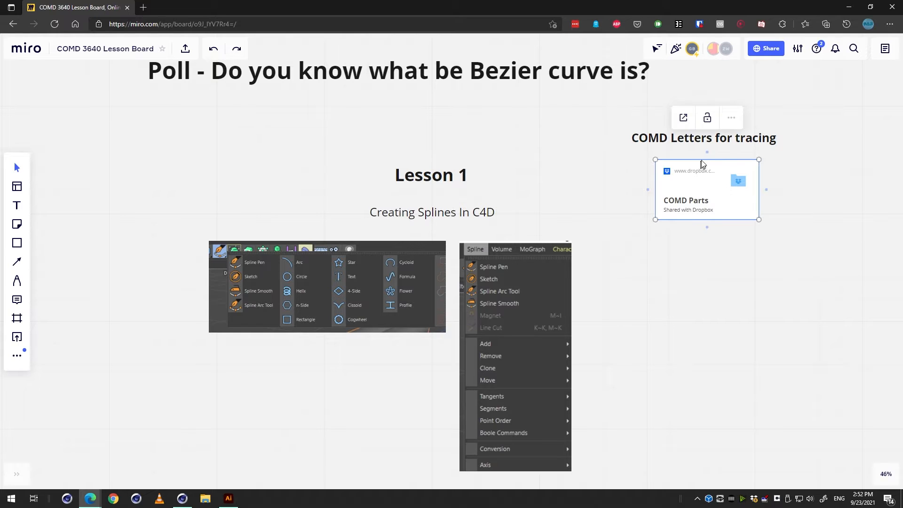
{"action": "left_click", "coordinate": [683, 117]}
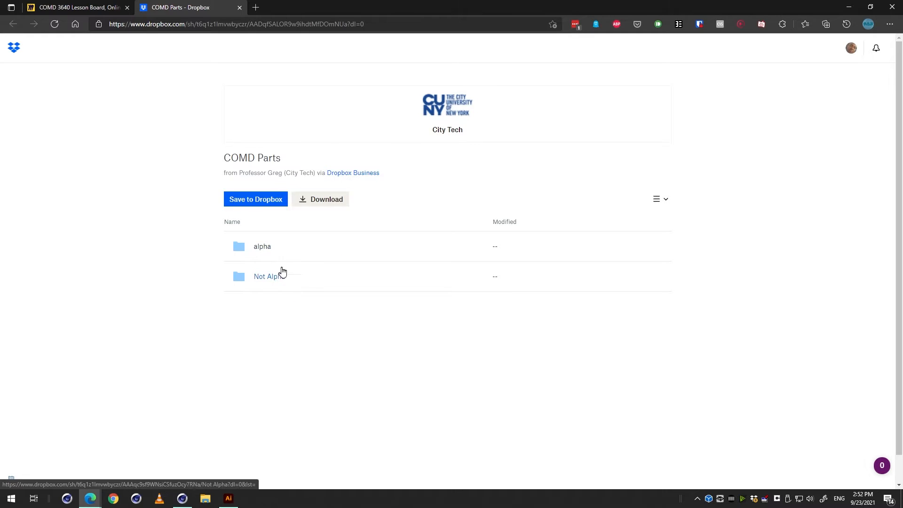
{"action": "left_click", "coordinate": [276, 280]}
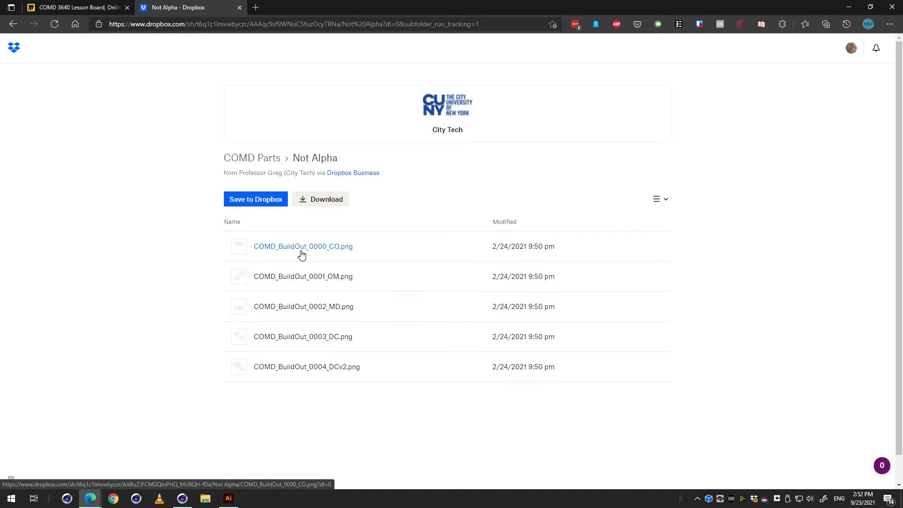
{"action": "key", "text": "alt+Left"}
{"action": "key", "text": "alt+Left"}
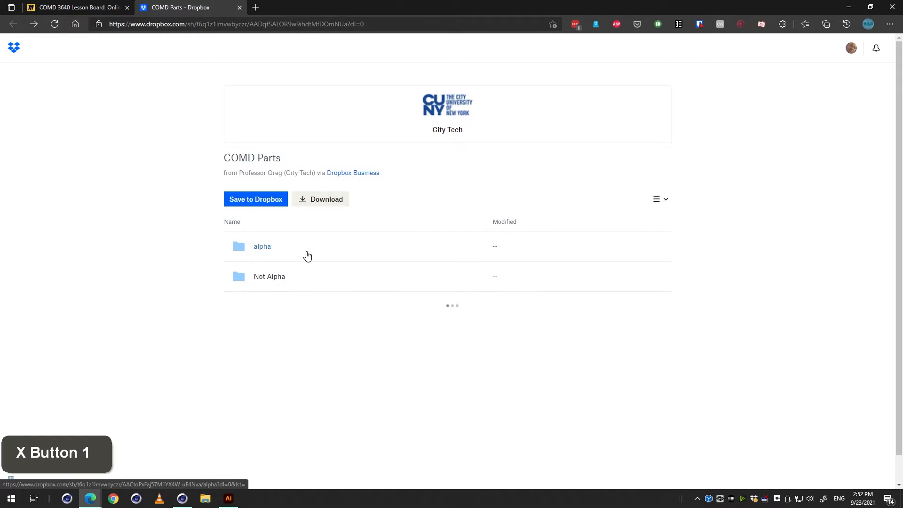
{"action": "key", "text": "ctrl+shift+Tab"}
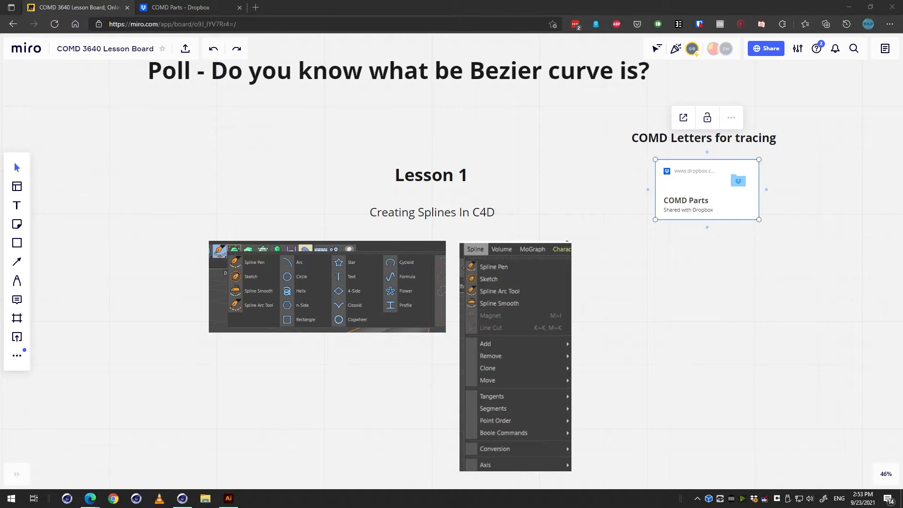
{"action": "key", "text": "ctrl"}
{"action": "key", "text": "ctrl+c"}
{"action": "key", "text": "ctrl+c"}
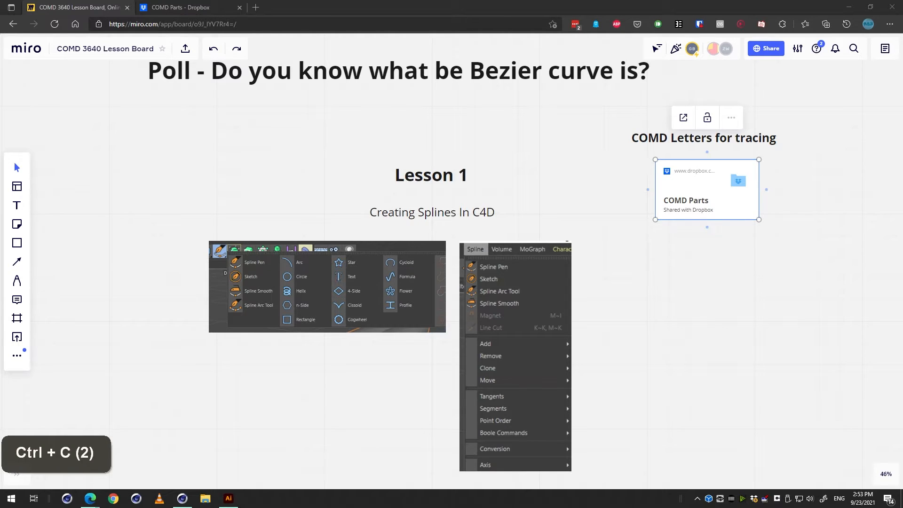
{"action": "key", "text": "ctrl+v"}
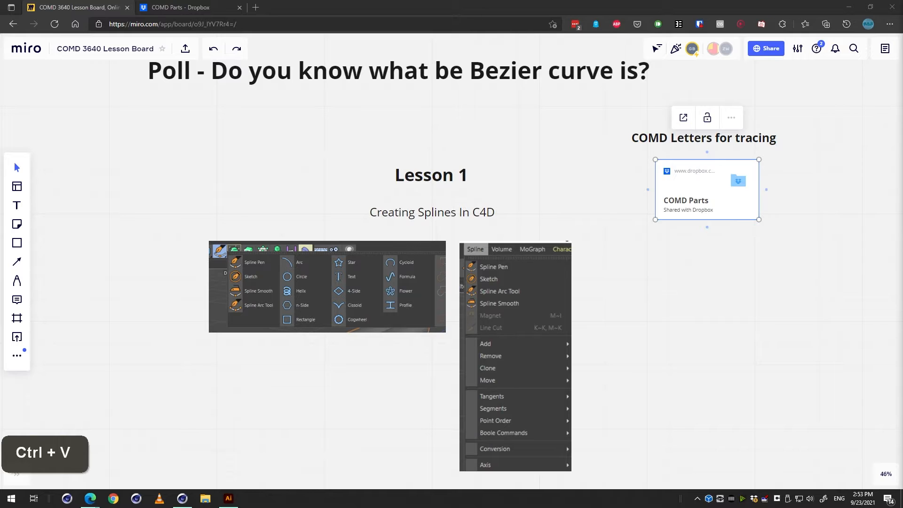
{"action": "key", "text": "Return"}
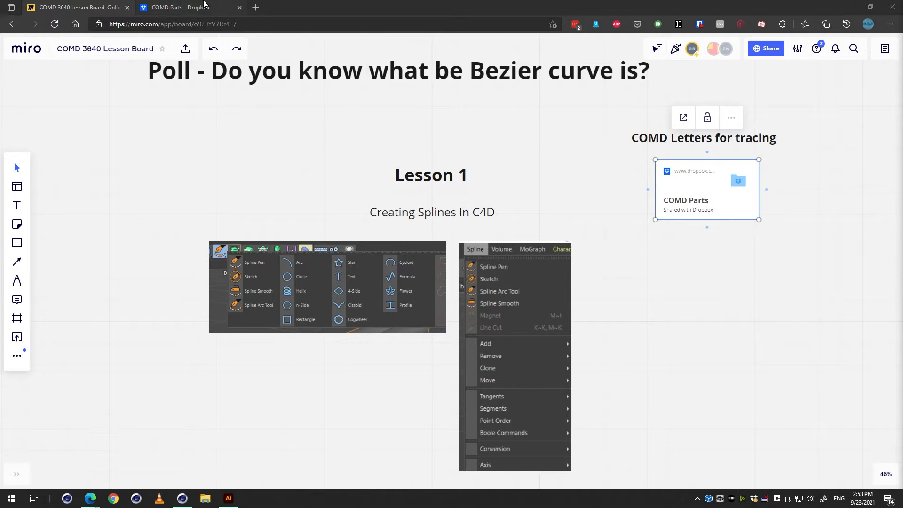
{"action": "left_click", "coordinate": [197, 7]}
{"action": "left_click", "coordinate": [106, 7]}
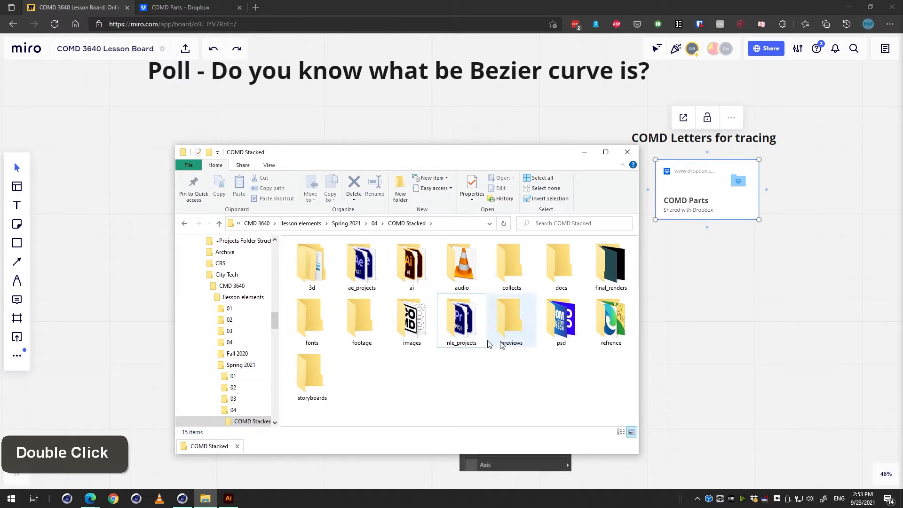
Navigate the file browser to the COMD Parts folder through its shortcut in folder 04 of !lesson elements
{"action": "left_click", "coordinate": [374, 224]}
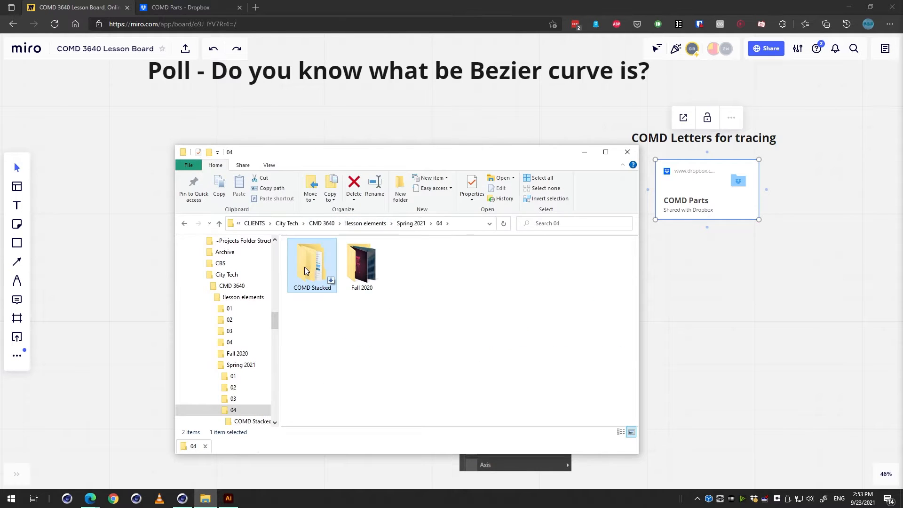
{"action": "double_click", "coordinate": [324, 275]}
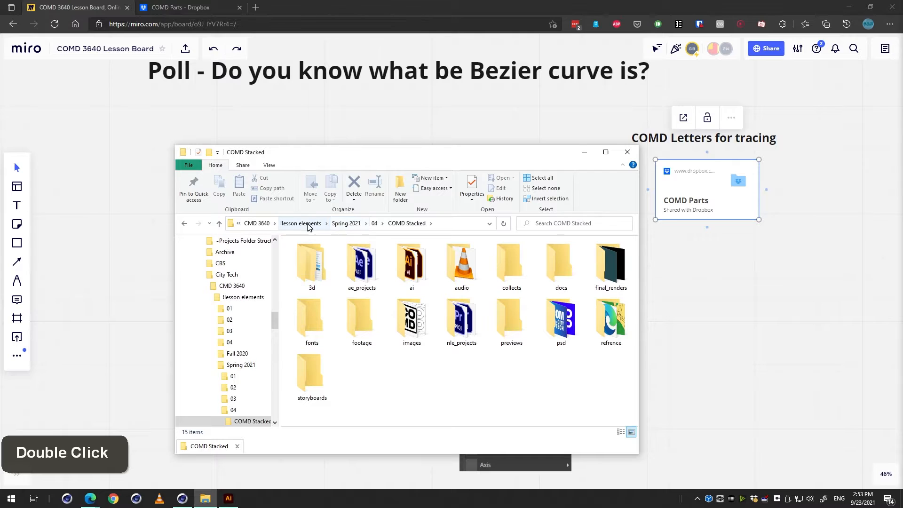
{"action": "left_click", "coordinate": [300, 224]}
{"action": "double_click", "coordinate": [461, 272]}
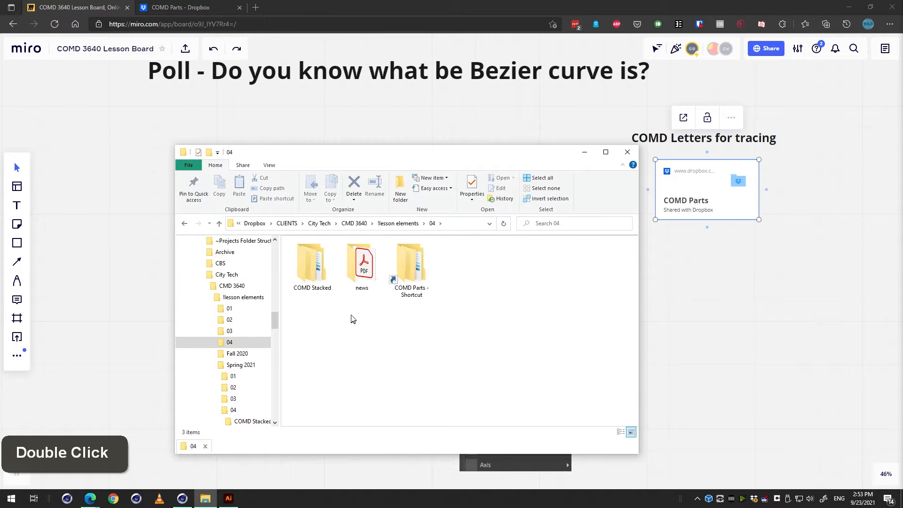
{"action": "double_click", "coordinate": [411, 268]}
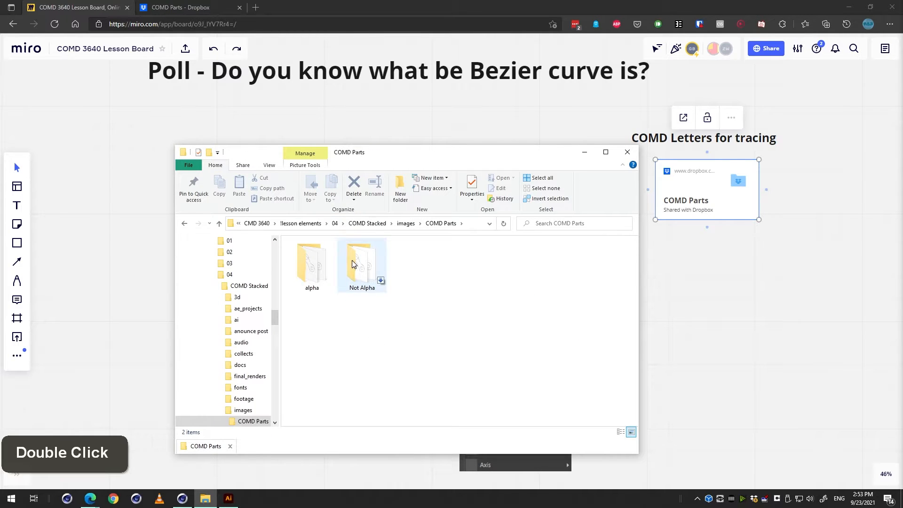
Preview COMD_BuildOut_0000_CO.png in the alpha folder and go back to the COMD Parts folder
{"action": "double_click", "coordinate": [311, 262]}
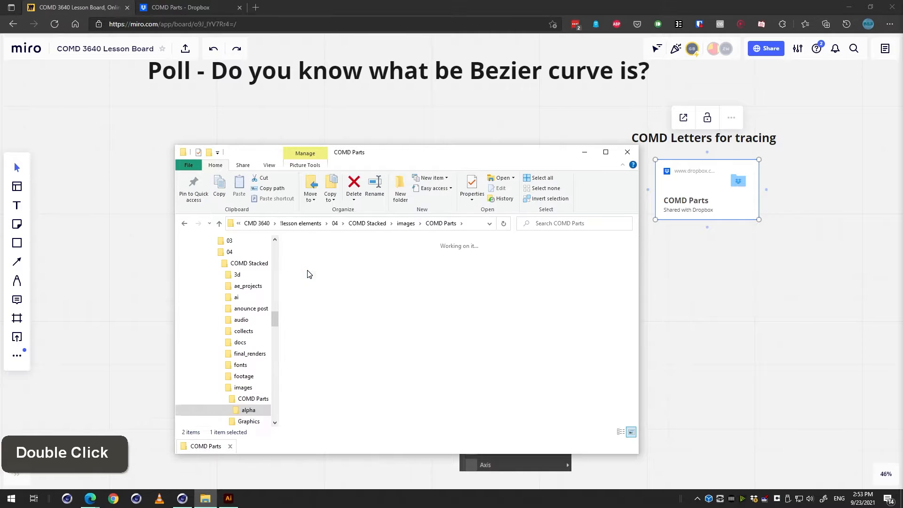
{"action": "left_click", "coordinate": [307, 258]}
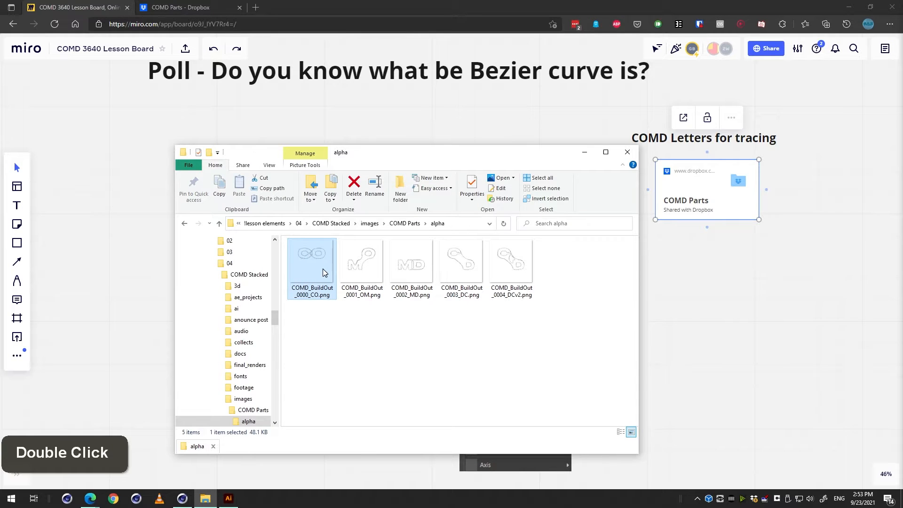
{"action": "key", "text": "space"}
{"action": "key", "text": "space"}
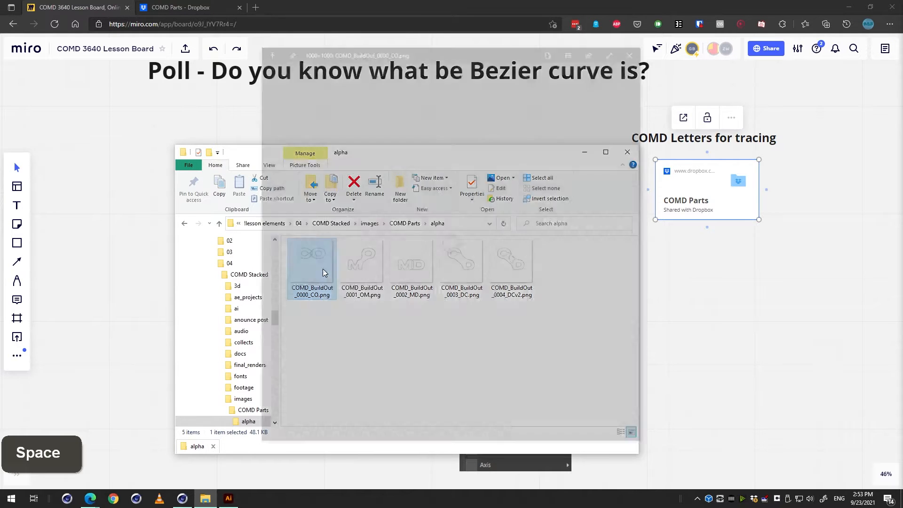
{"action": "key", "text": "BackSpace"}
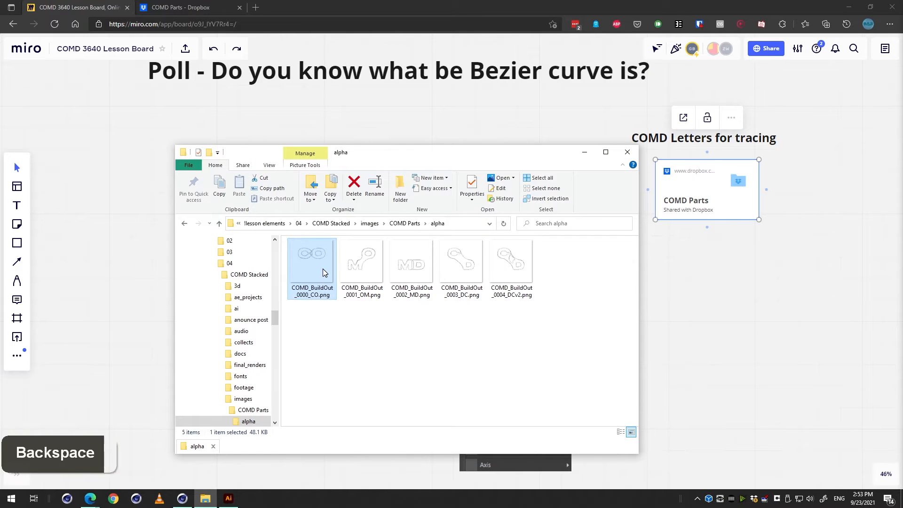
Open the Not Alpha folder, preview its COMD_BuildOut_0000_CO.png image, and close the preview
{"action": "key", "text": "Right"}
{"action": "key", "text": "Return"}
{"action": "key", "text": "Right"}
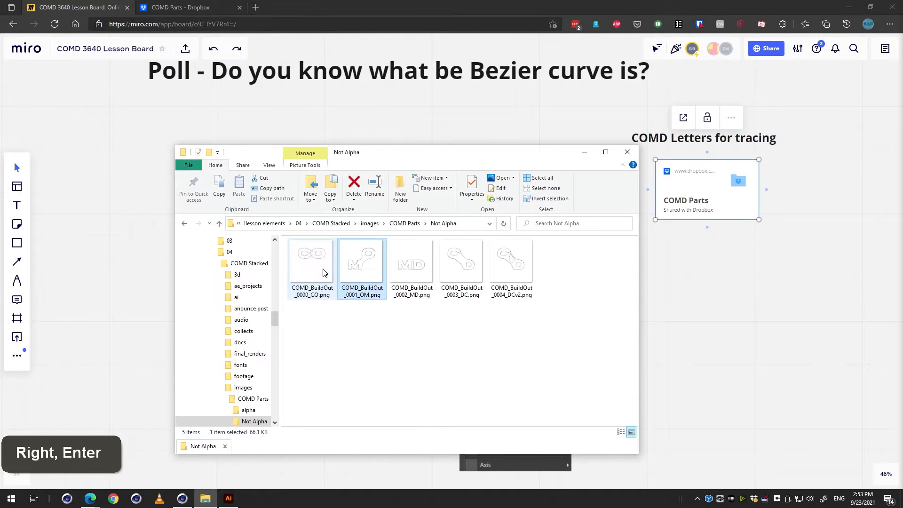
{"action": "key", "text": "Left"}
{"action": "key", "text": "space"}
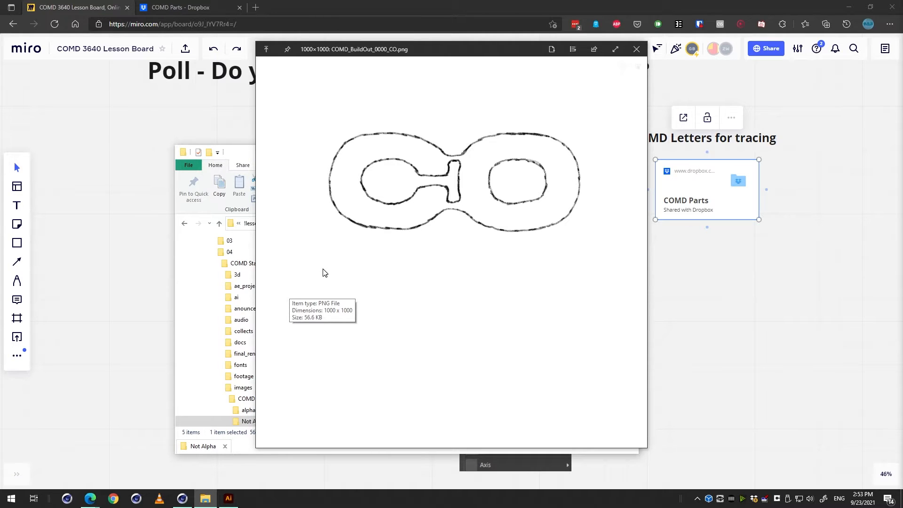
{"action": "key", "text": "space"}
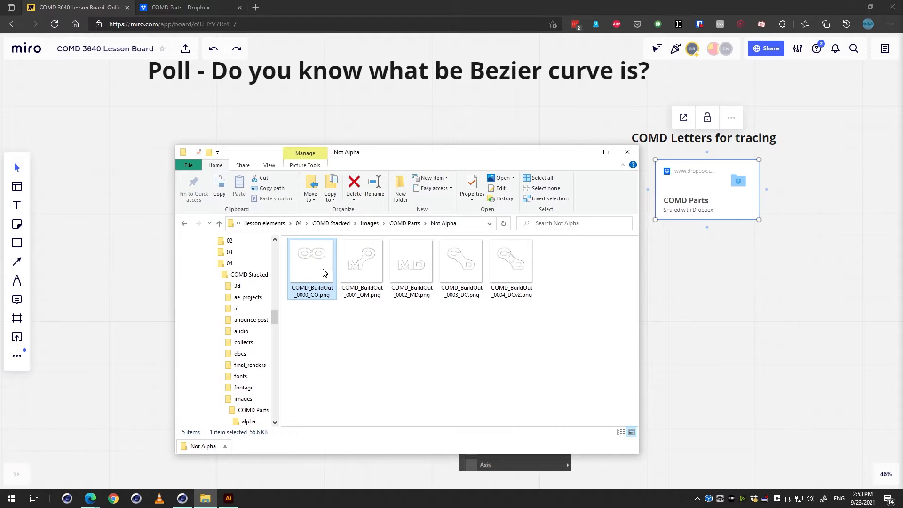
Return to COMD Parts, revisit the alpha folder from the parent images folder, and go back to COMD Parts
{"action": "key", "text": "alt+Left"}
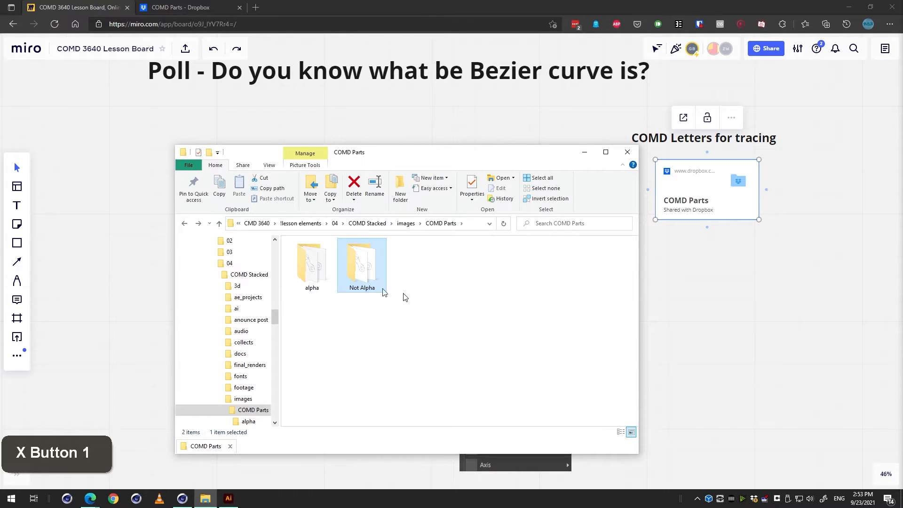
{"action": "left_click", "coordinate": [318, 275]}
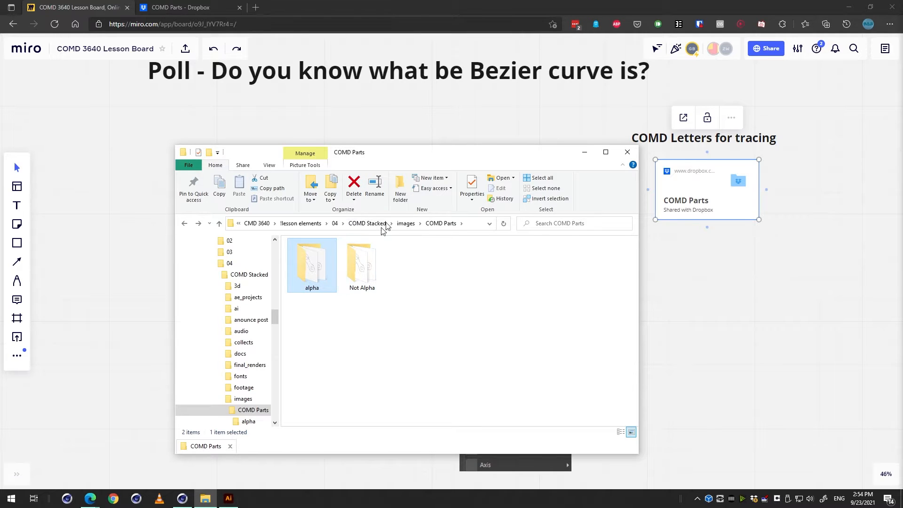
{"action": "left_click", "coordinate": [406, 227]}
{"action": "double_click", "coordinate": [295, 266]}
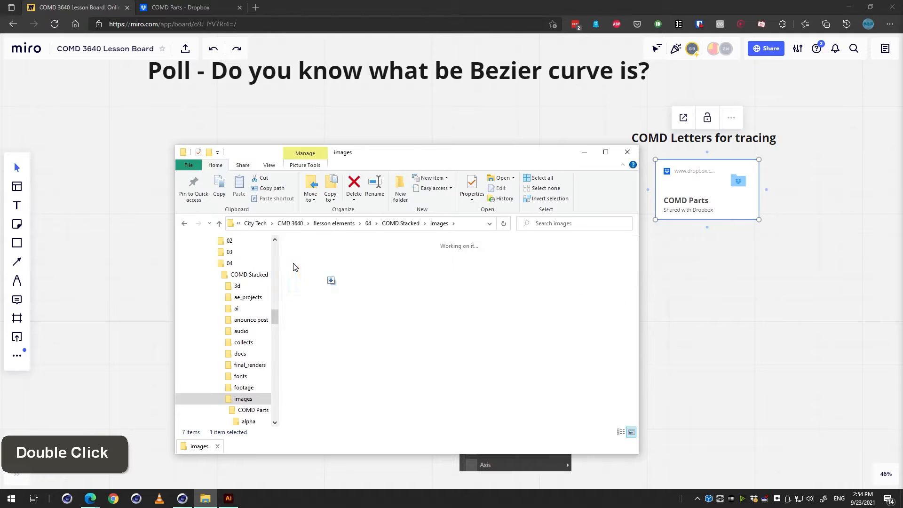
{"action": "double_click", "coordinate": [309, 264]}
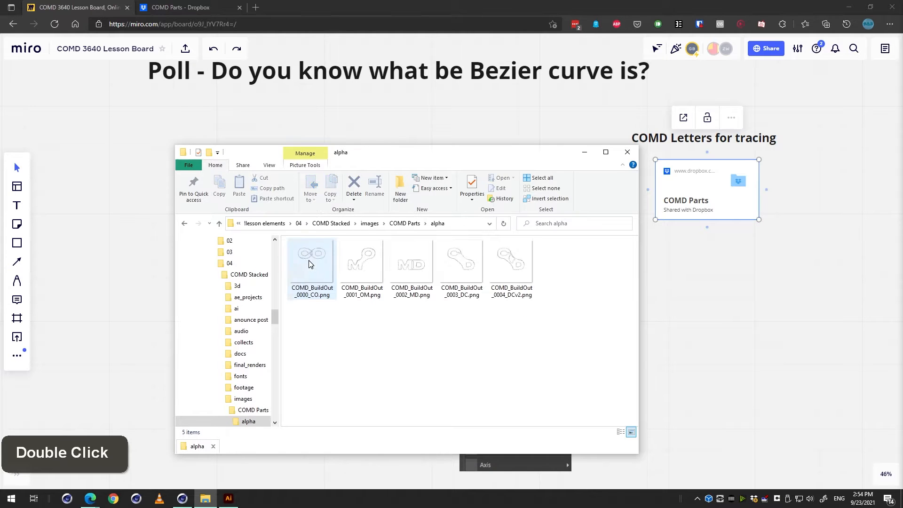
{"action": "key", "text": "alt+Left"}
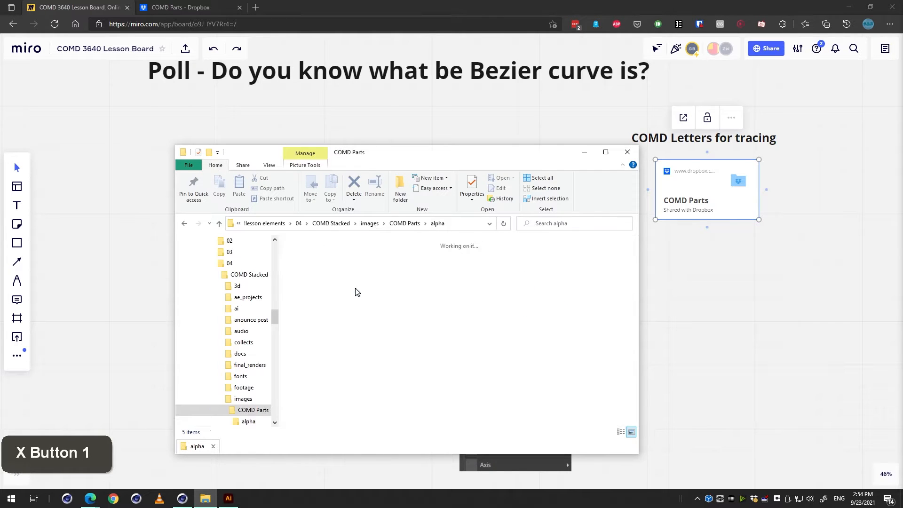
Clear the desktop by moving the folder window aside and minimizing the browser, and switch to Cinema 4D
{"action": "left_click_drag", "start_coordinate": [413, 153], "coordinate": [668, 123]}
{"action": "scroll", "coordinate": [270, 341], "scroll_direction": "down", "scroll_amount": 3}
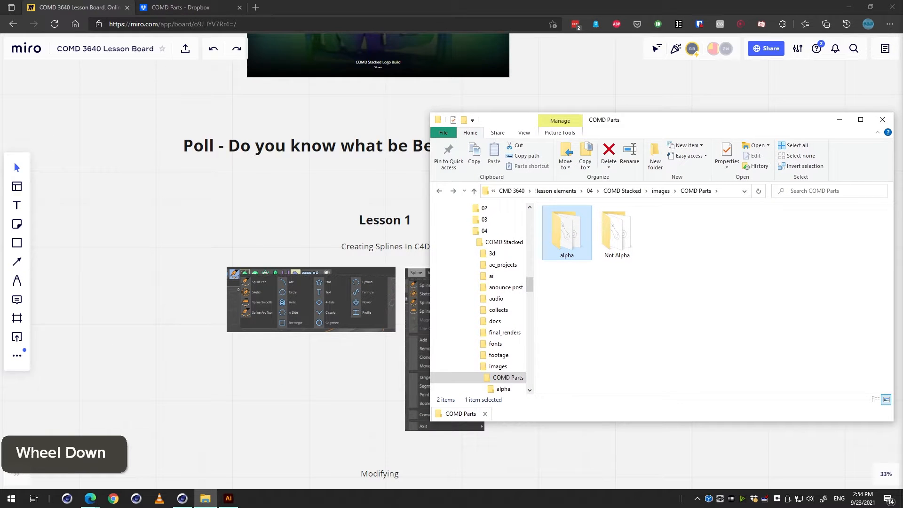
{"action": "left_click", "coordinate": [848, 5]}
{"action": "left_click", "coordinate": [847, 6]}
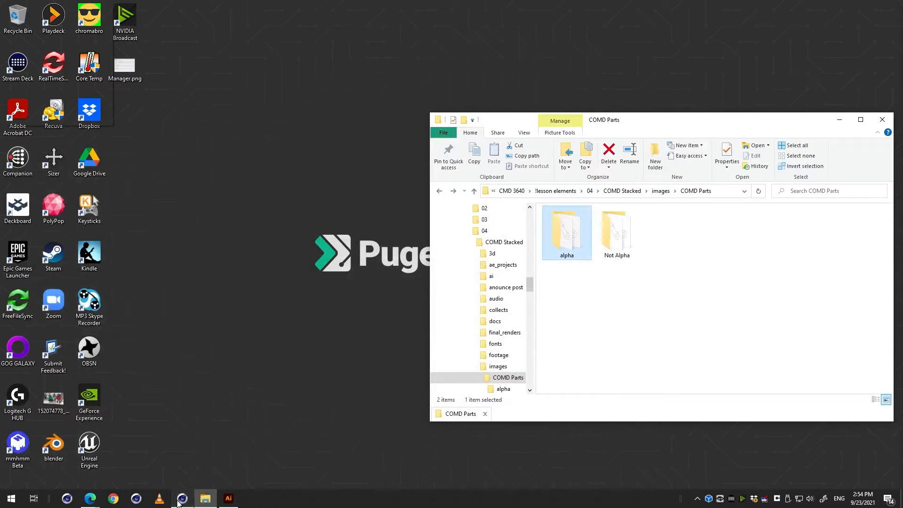
{"action": "left_click", "coordinate": [179, 501]}
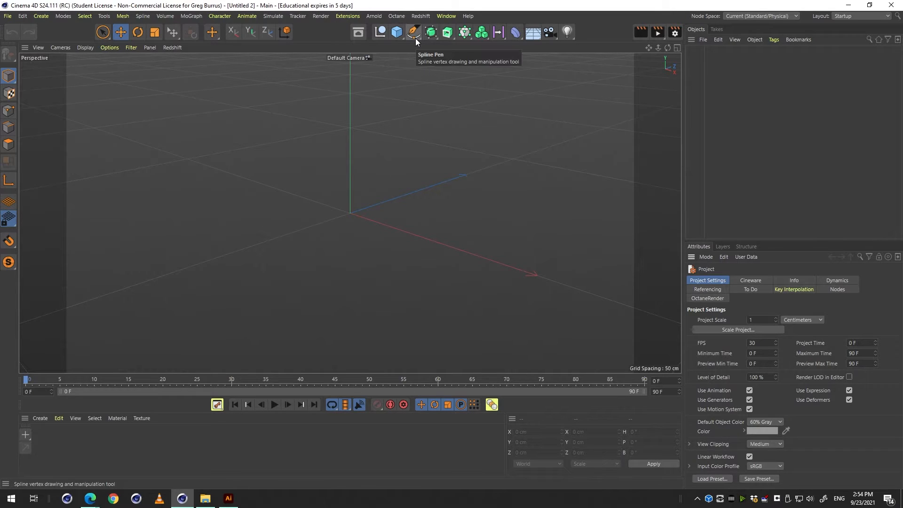
{"action": "key", "text": "alt+h"}
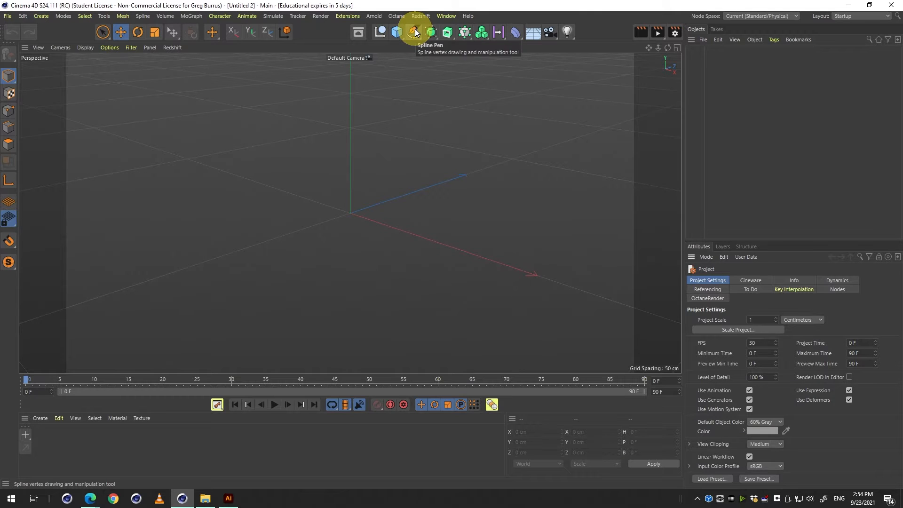
{"action": "left_click", "coordinate": [415, 30]}
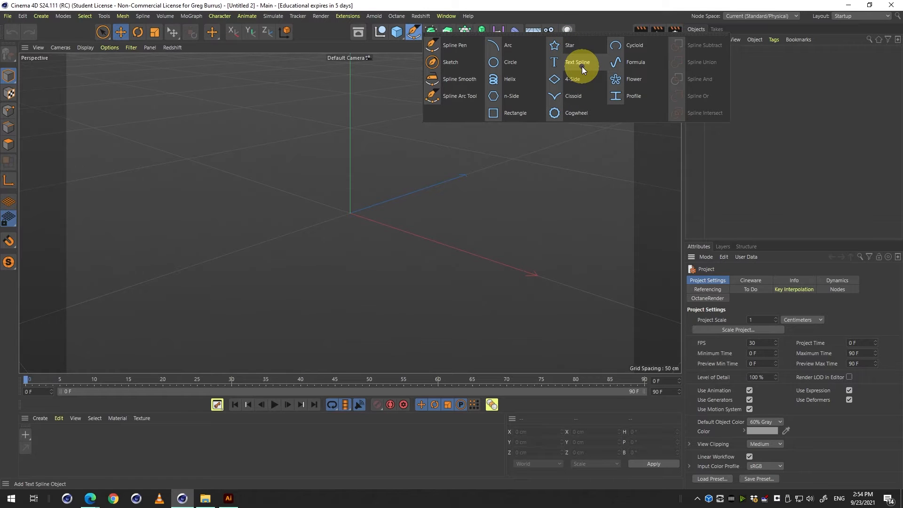
{"action": "left_click", "coordinate": [50, 19]}
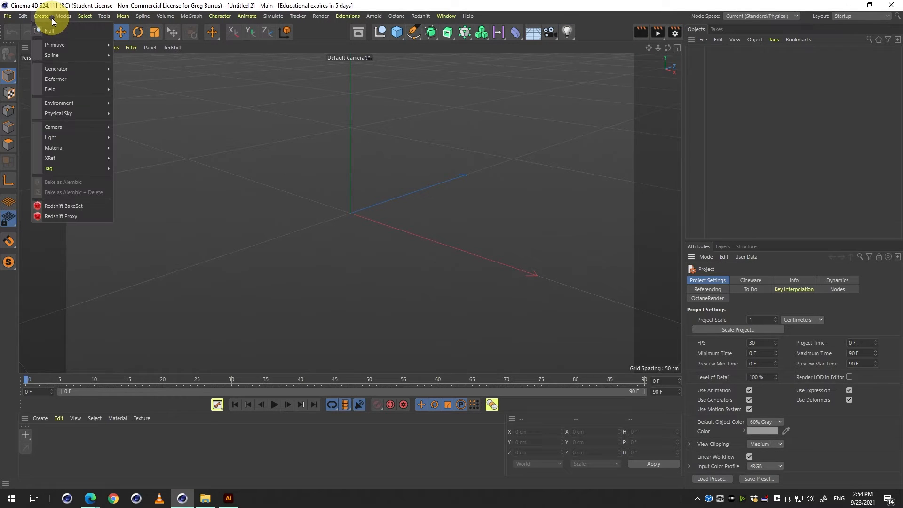
{"action": "mouse_move", "coordinate": [52, 44]}
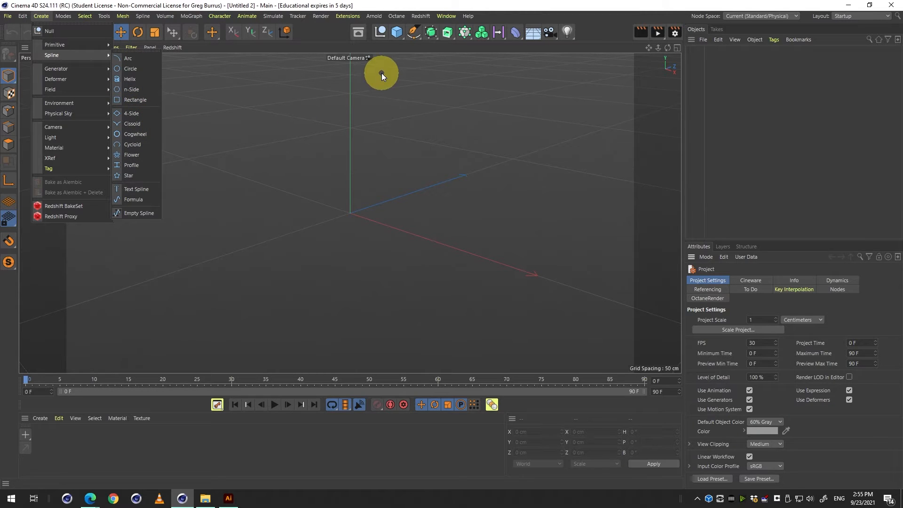
{"action": "mouse_move", "coordinate": [99, 43]}
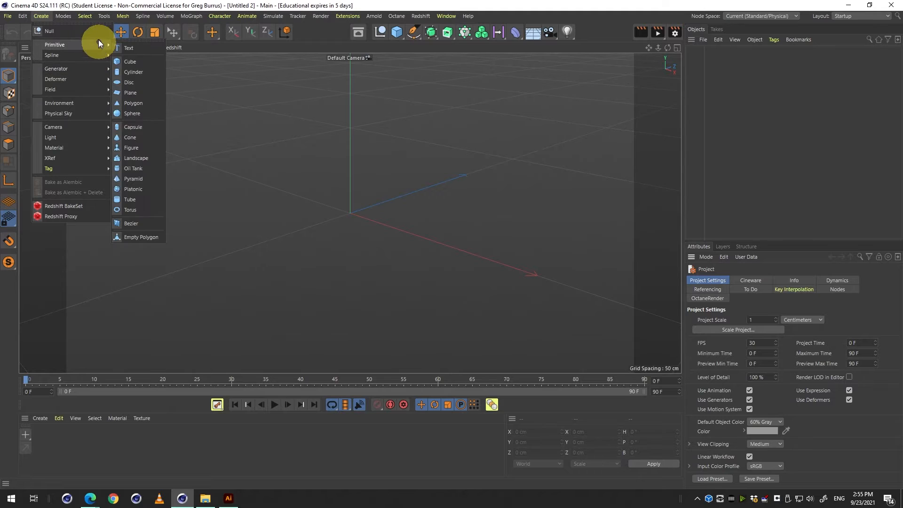
{"action": "left_click", "coordinate": [468, 15]}
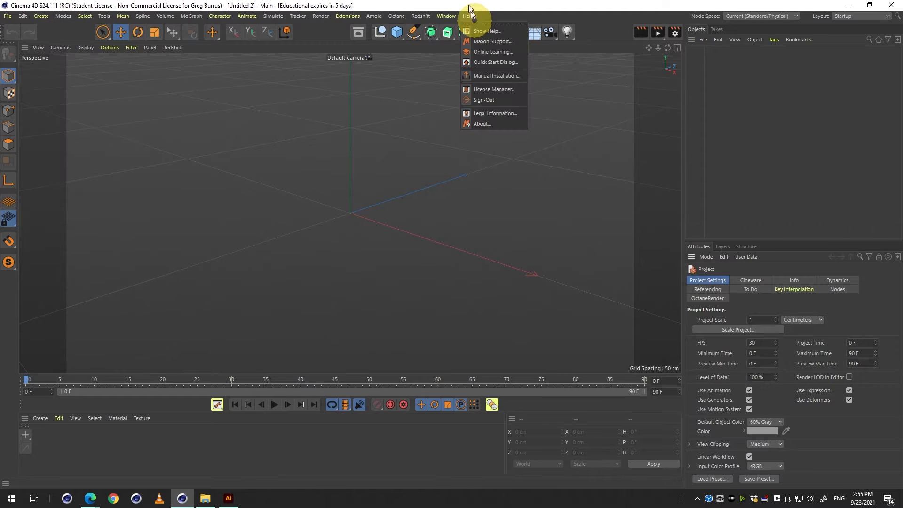
Activate the Spline Pen and review its available spline types, keeping the type at Bezier
{"action": "left_click", "coordinate": [457, 6]}
{"action": "left_click", "coordinate": [414, 32]}
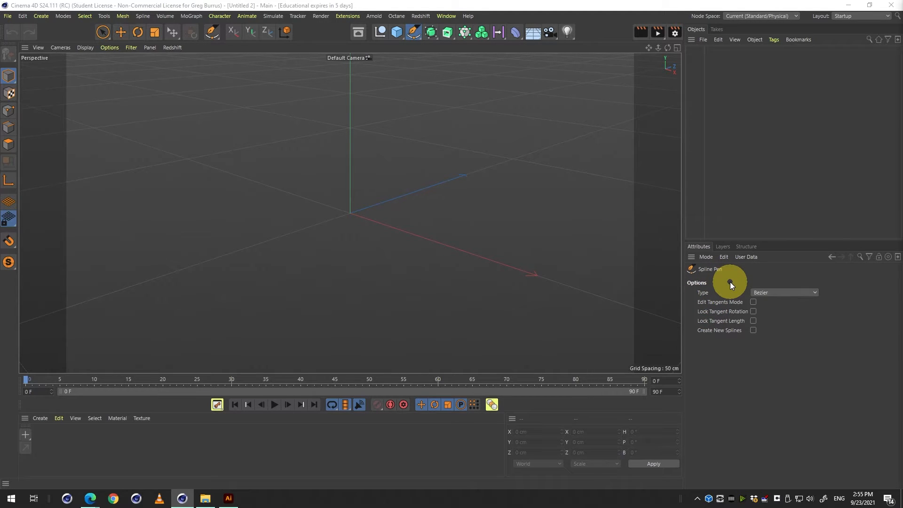
{"action": "left_click", "coordinate": [800, 294]}
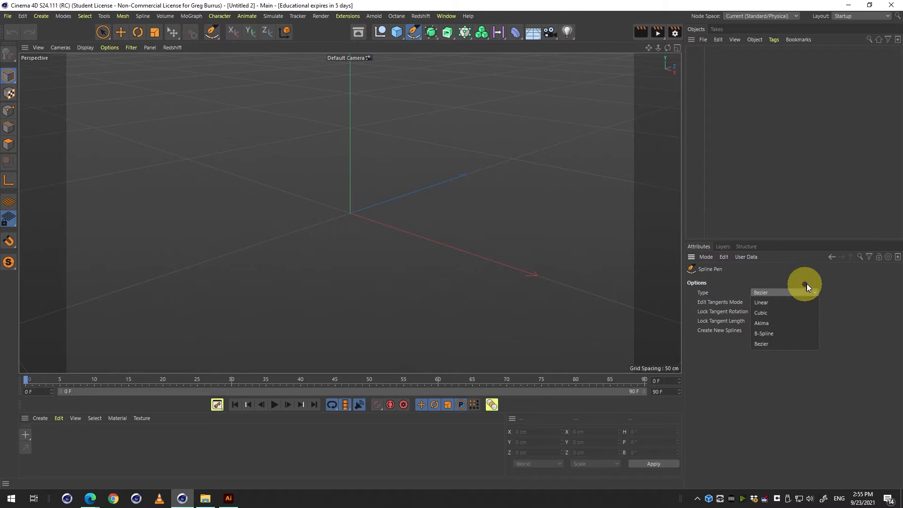
{"action": "left_click", "coordinate": [808, 282]}
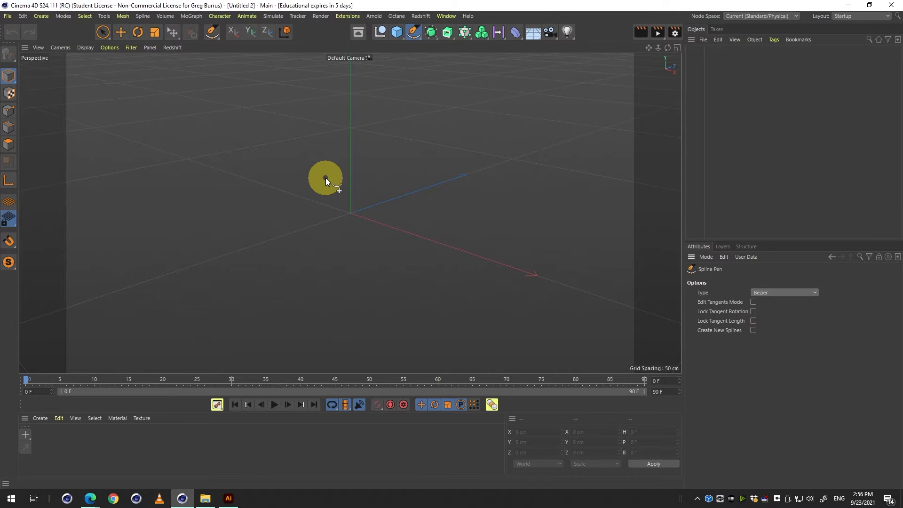
Switch from the single Perspective view to the four-view layout, back to Perspective, and to four views again
{"action": "middle_click", "coordinate": [325, 179]}
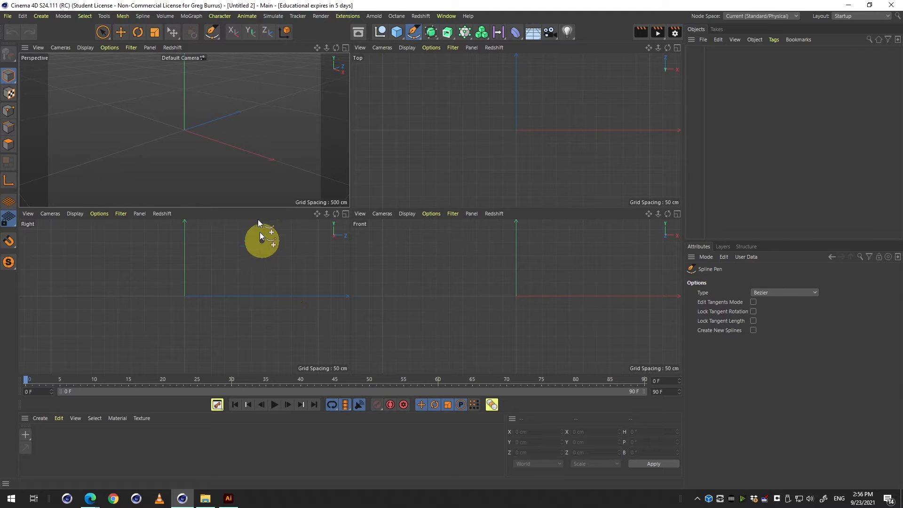
{"action": "middle_click", "coordinate": [306, 148]}
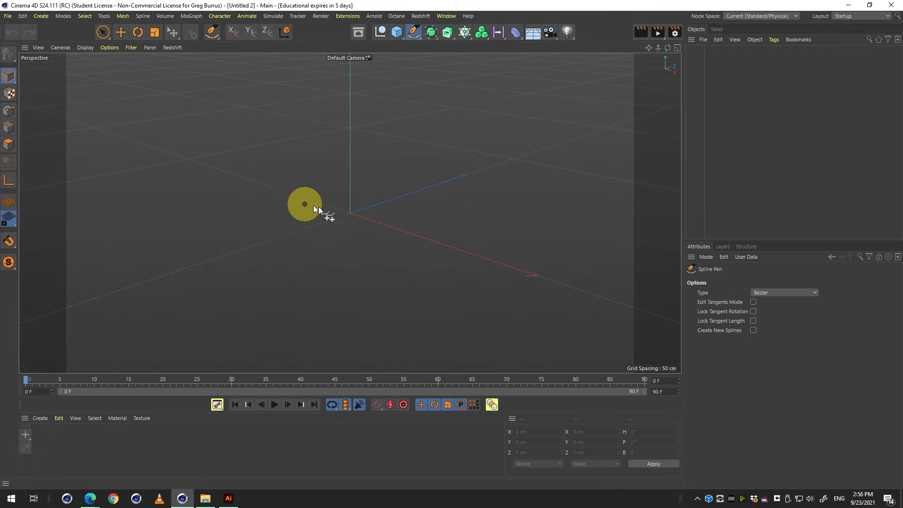
{"action": "left_click", "coordinate": [678, 49]}
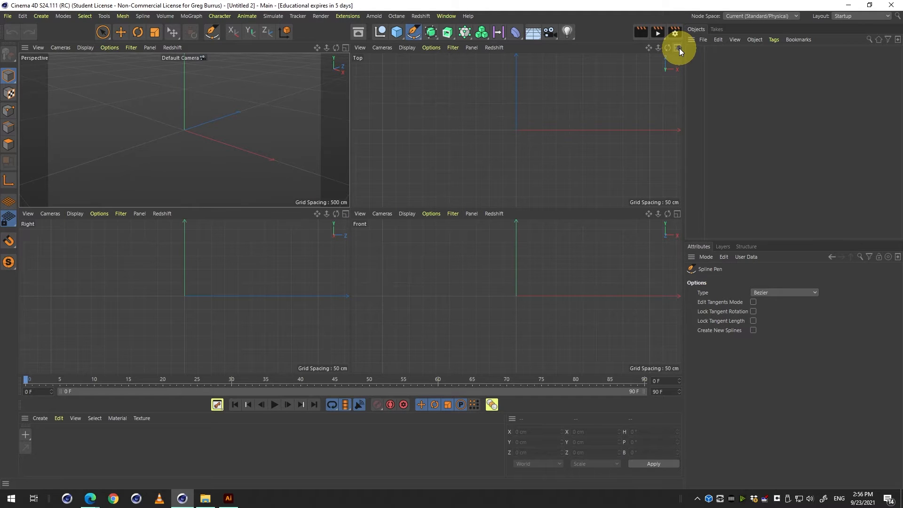
Try a two-point spline with its first point in the Top view and second in the Front view, and undo both points
{"action": "left_click", "coordinate": [577, 89]}
{"action": "left_click", "coordinate": [393, 299]}
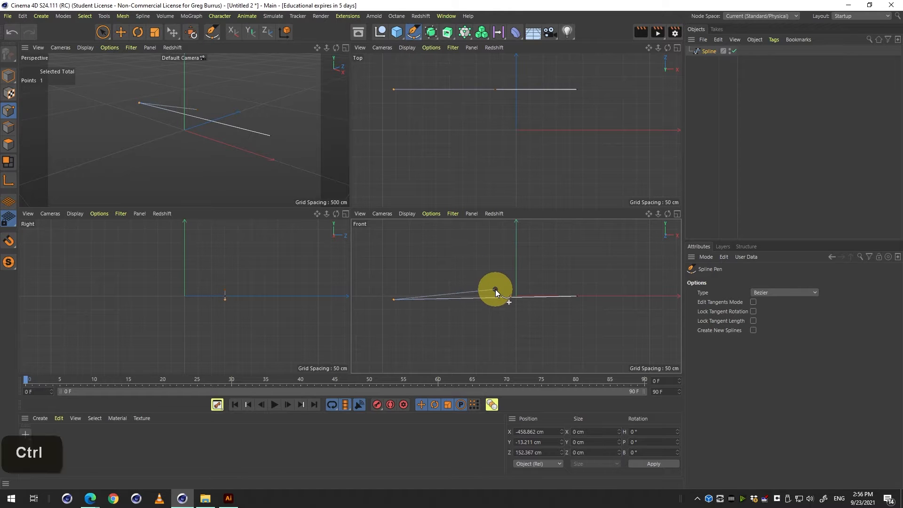
{"action": "key", "text": "ctrl+z"}
{"action": "key", "text": "ctrl+z"}
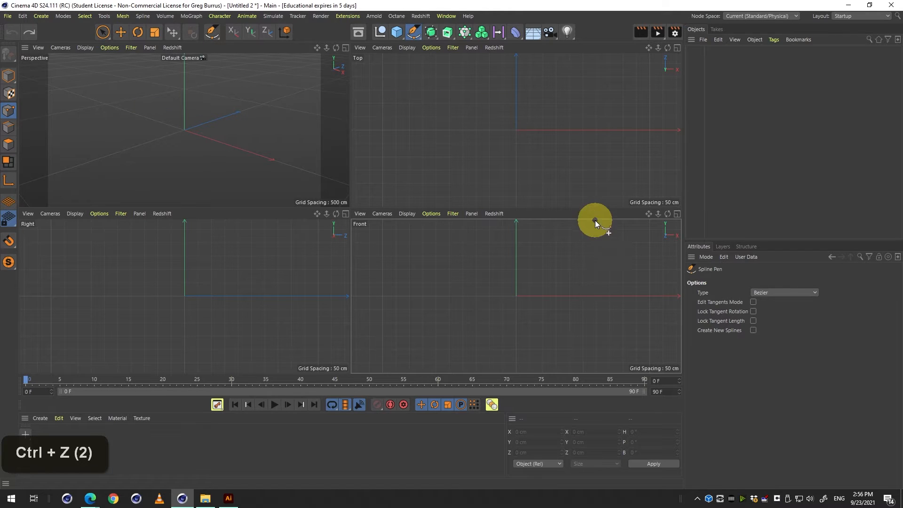
Maximize the Front, Top and Perspective views in turn, returning to the four-view layout after each one
{"action": "left_click", "coordinate": [677, 214]}
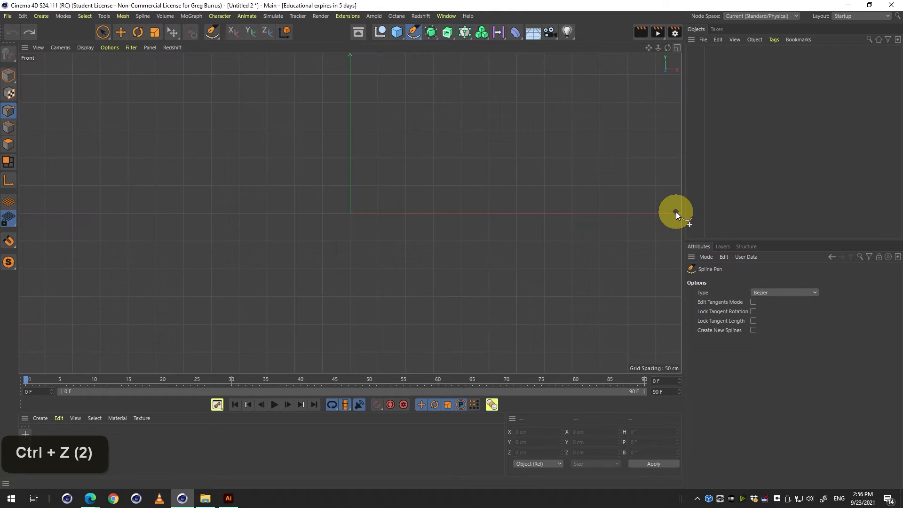
{"action": "left_click", "coordinate": [677, 48]}
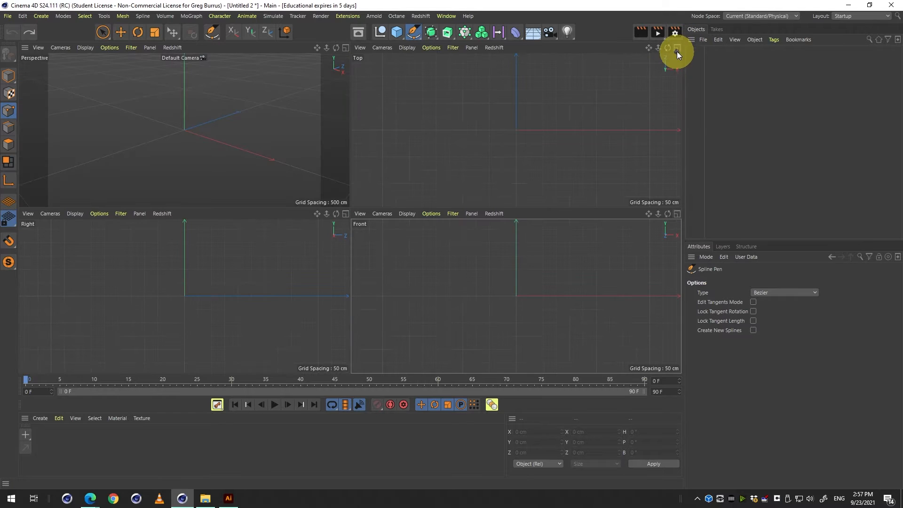
{"action": "left_click", "coordinate": [677, 48]}
{"action": "left_click", "coordinate": [677, 48]}
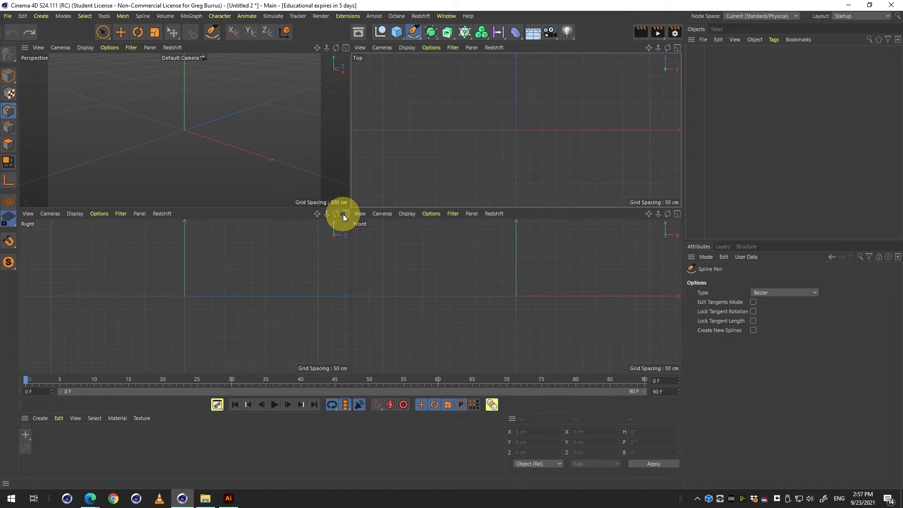
{"action": "left_click", "coordinate": [345, 47]}
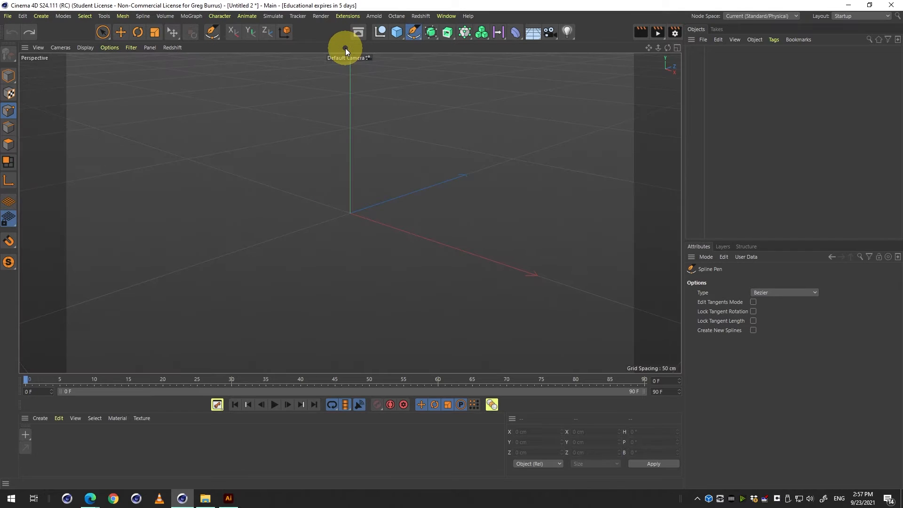
{"action": "left_click", "coordinate": [677, 49]}
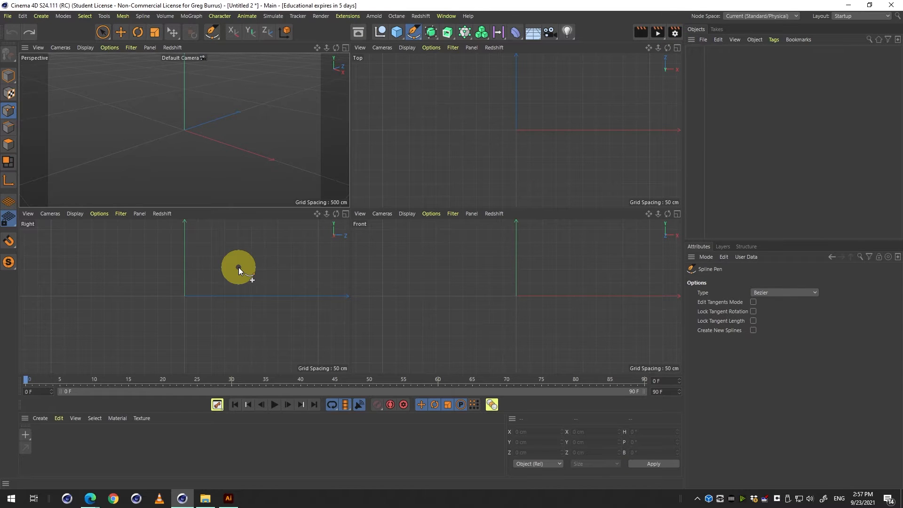
Toggle repeatedly between the maximized Right view and the four-view layout, ending with the Right view maximized
{"action": "left_click", "coordinate": [345, 214]}
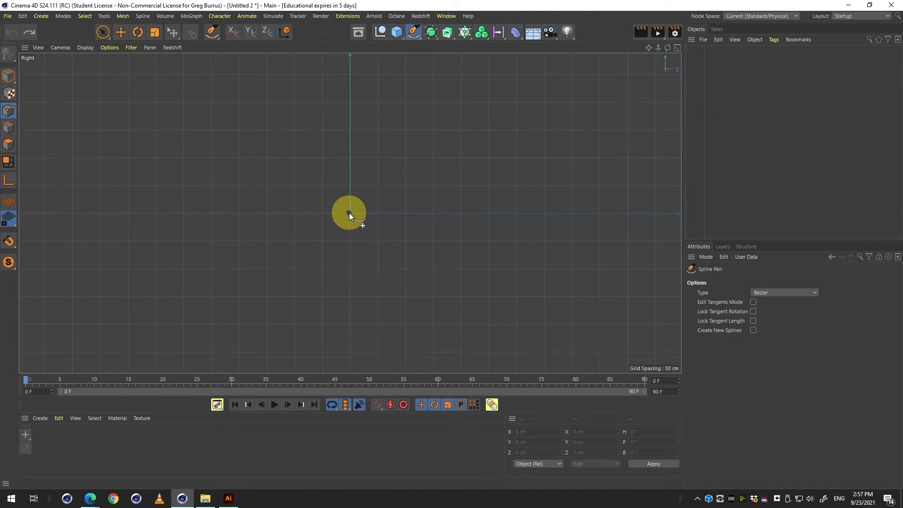
{"action": "left_click_drag", "start_coordinate": [349, 214], "coordinate": [401, 187]}
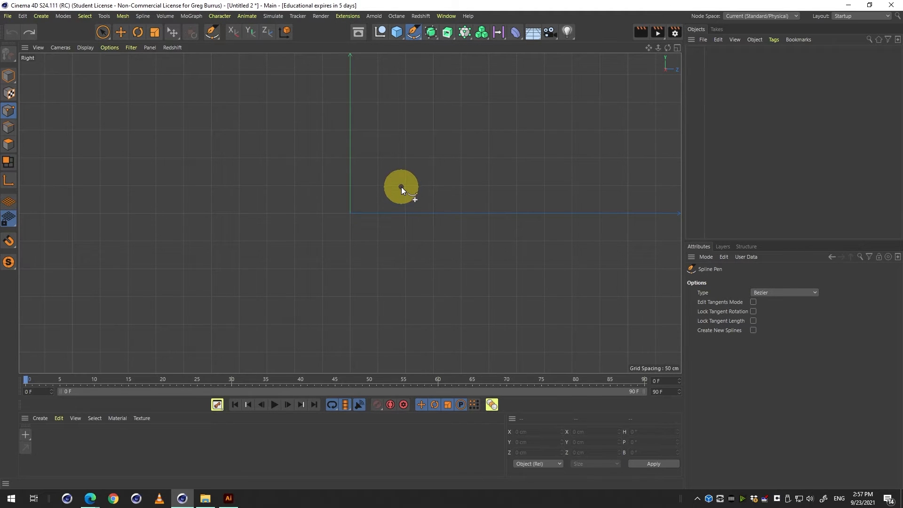
{"action": "left_click", "coordinate": [676, 49]}
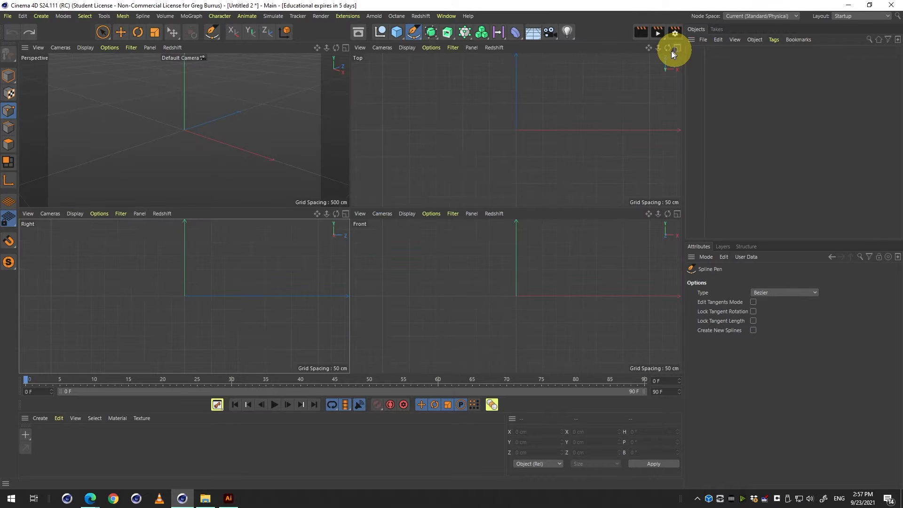
{"action": "left_click", "coordinate": [346, 214]}
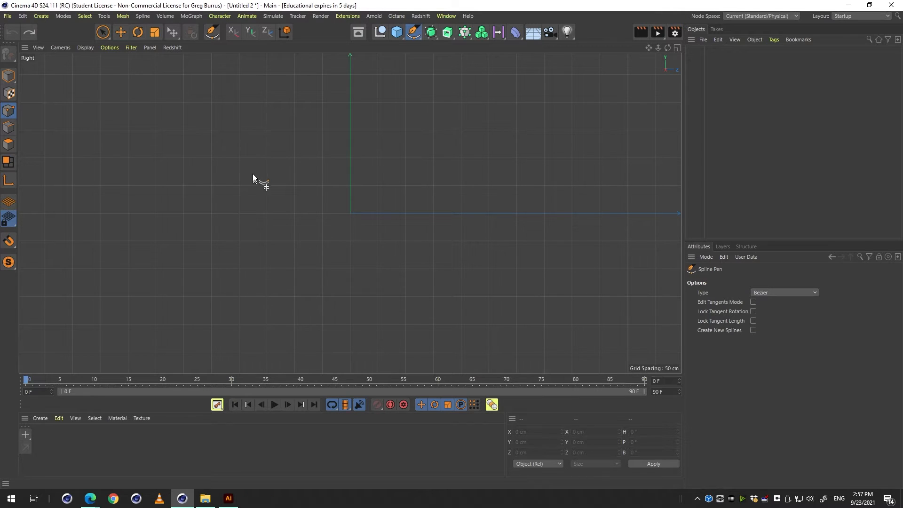
{"action": "middle_click", "coordinate": [288, 220]}
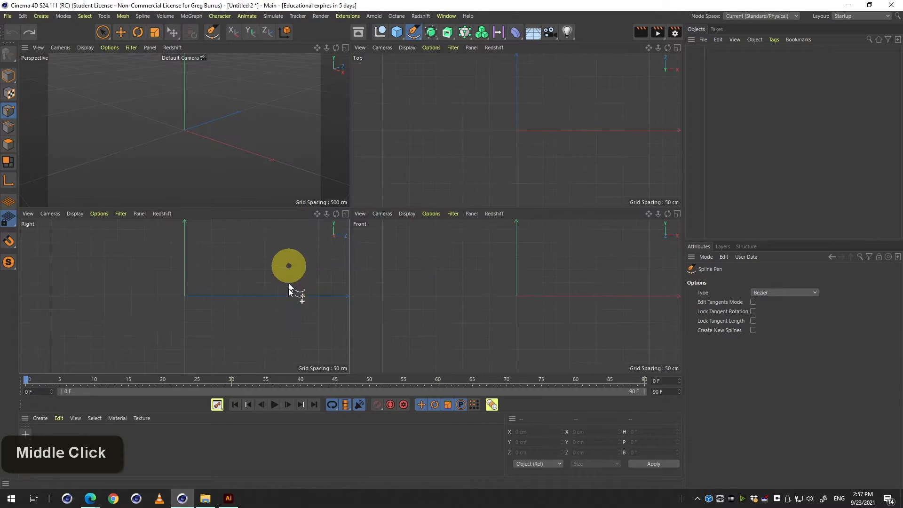
{"action": "middle_click", "coordinate": [287, 294]}
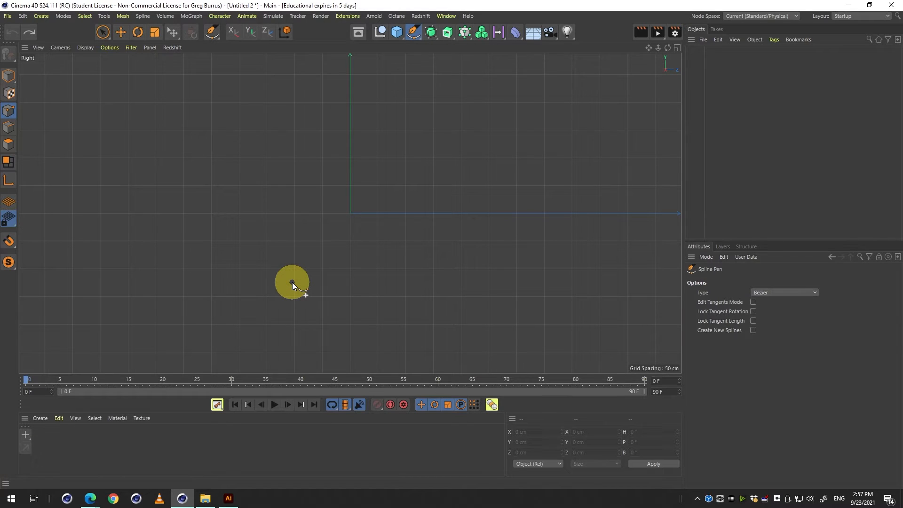
{"action": "middle_click", "coordinate": [264, 179]}
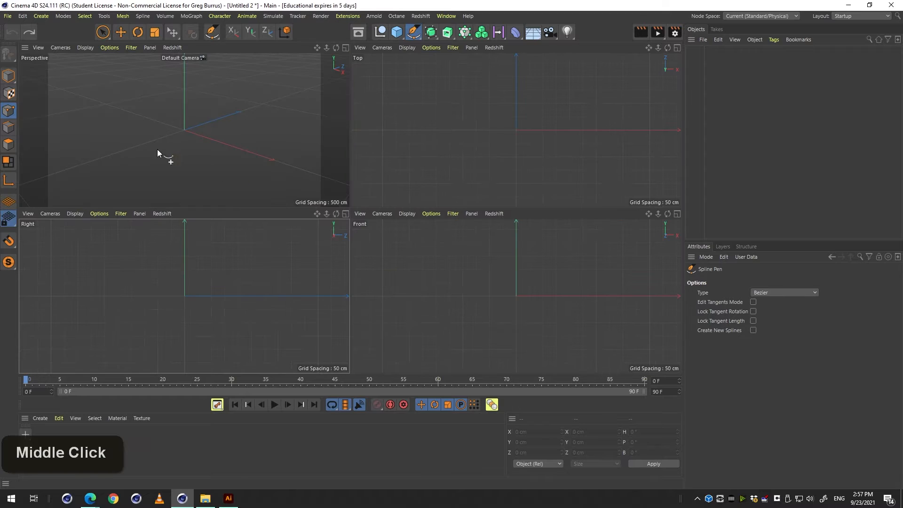
{"action": "middle_click", "coordinate": [237, 232]}
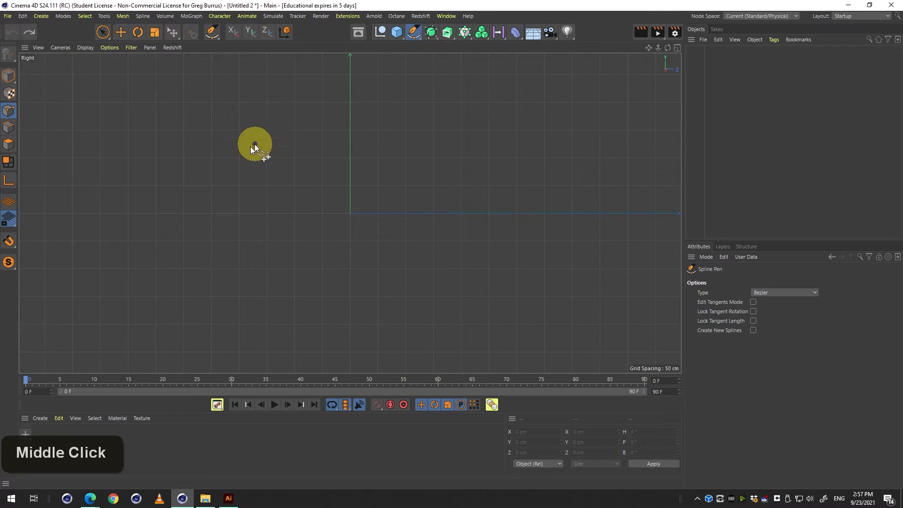
{"action": "middle_click", "coordinate": [219, 213]}
{"action": "middle_click", "coordinate": [238, 303]}
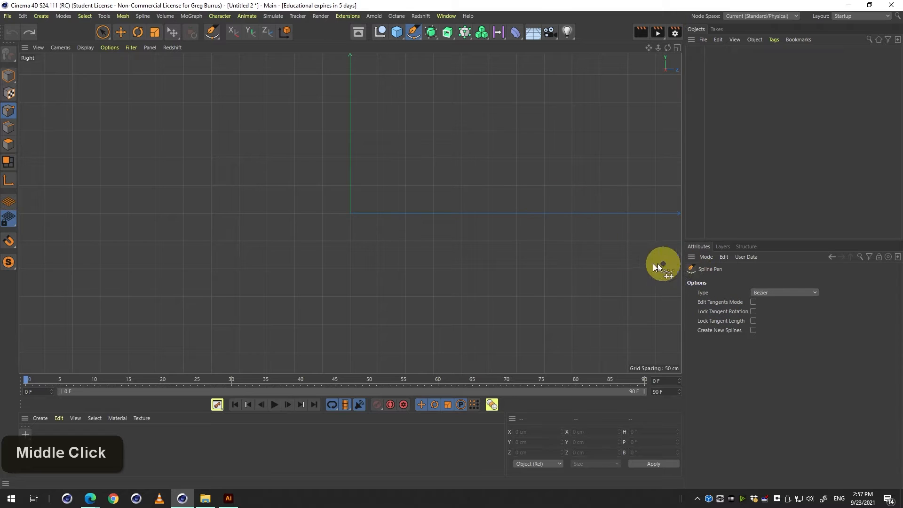
Check the alpha and Not Alpha folders in File Explorer, go back to COMD Parts, and return to Cinema 4D
{"action": "left_click", "coordinate": [203, 498]}
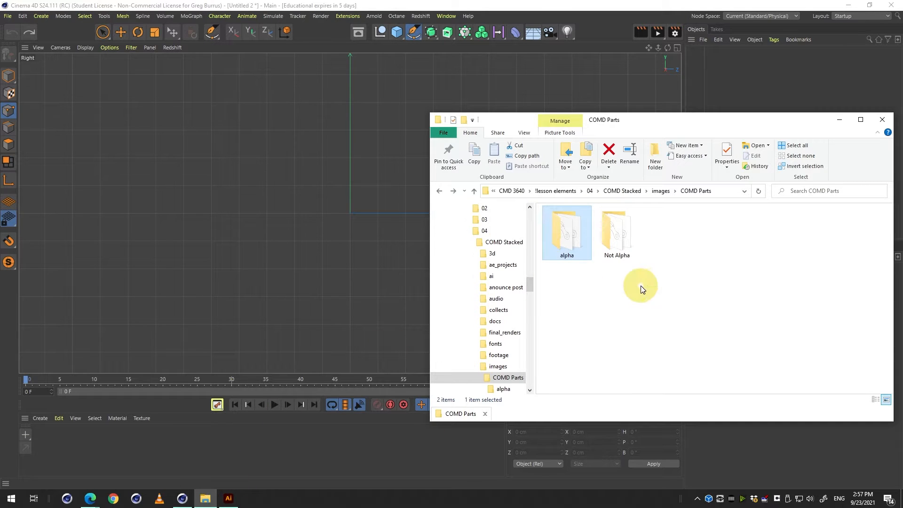
{"action": "double_click", "coordinate": [563, 249]}
{"action": "key", "text": "alt+Left"}
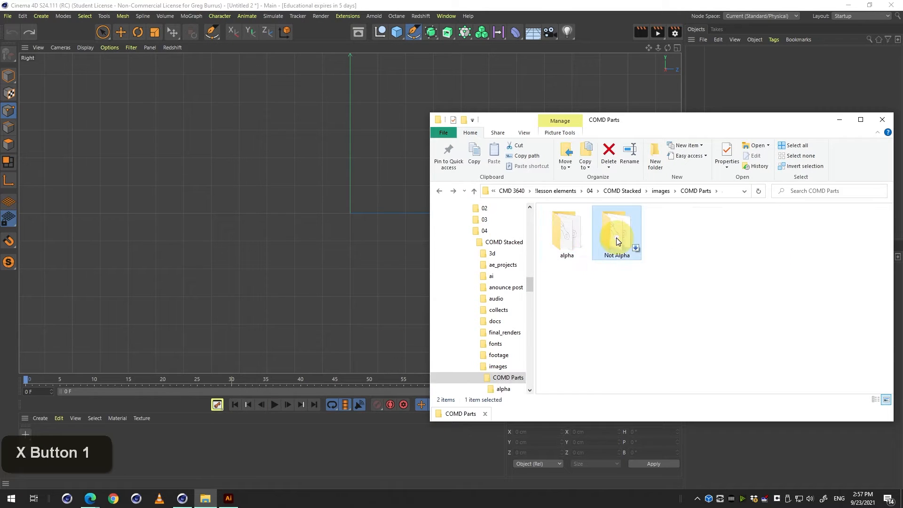
{"action": "double_click", "coordinate": [615, 238]}
{"action": "key", "text": "alt+Left"}
{"action": "double_click", "coordinate": [577, 235]}
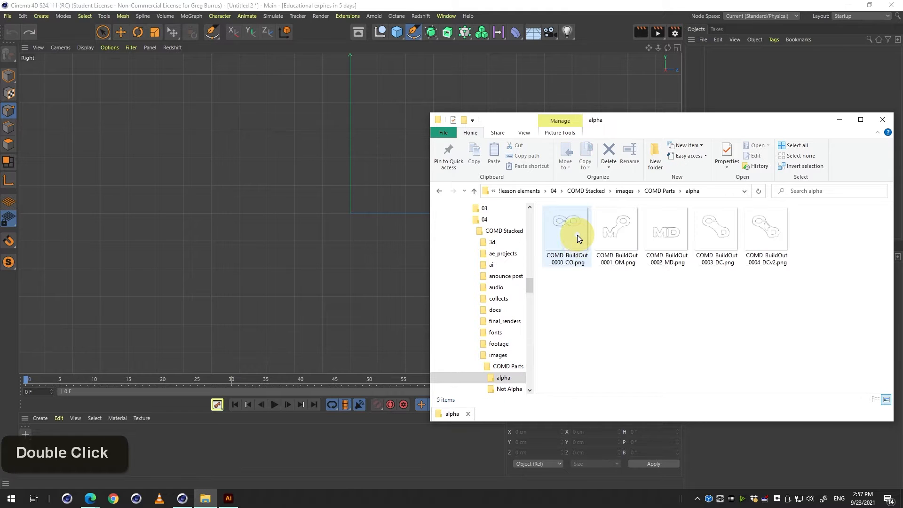
{"action": "key", "text": "alt+Left"}
{"action": "left_click", "coordinate": [594, 36]}
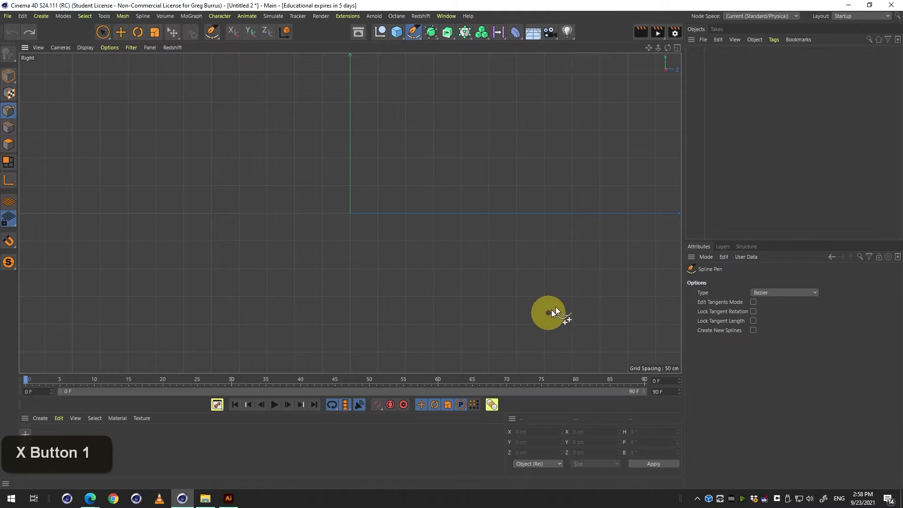
Display the project settings in the attributes, followed by the Right viewport's view settings
{"action": "left_click", "coordinate": [692, 257]}
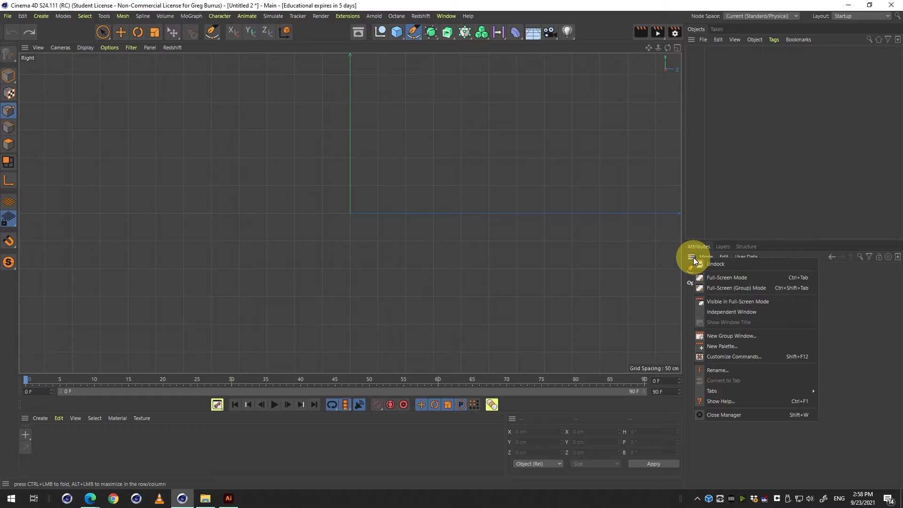
{"action": "left_click", "coordinate": [692, 258]}
{"action": "left_click", "coordinate": [704, 257]}
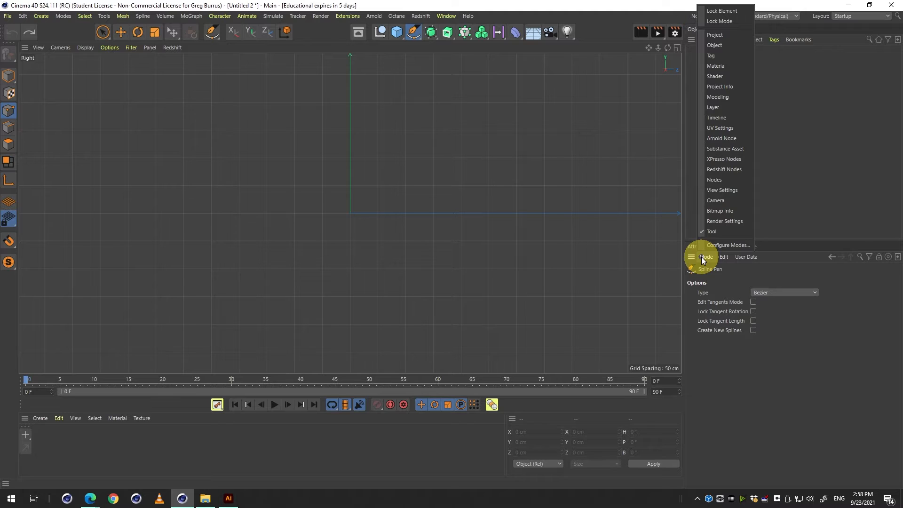
{"action": "left_click", "coordinate": [710, 35]}
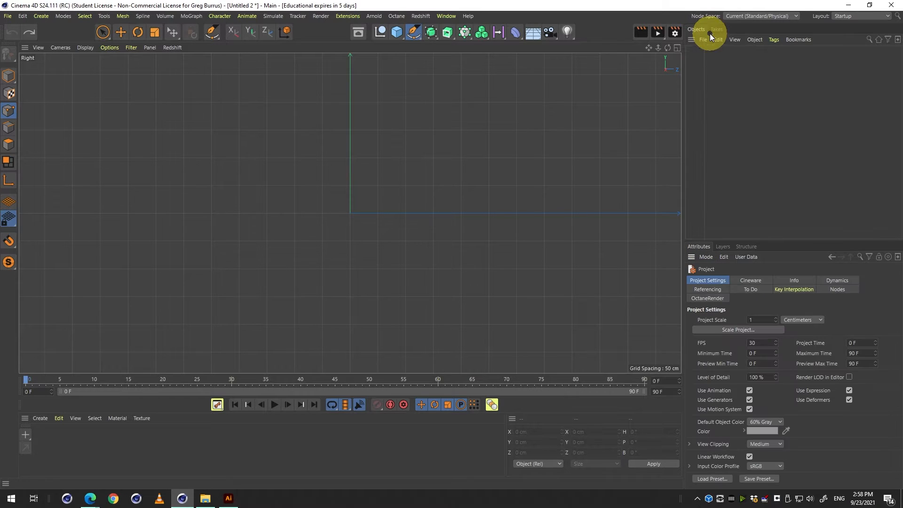
{"action": "left_click", "coordinate": [709, 259]}
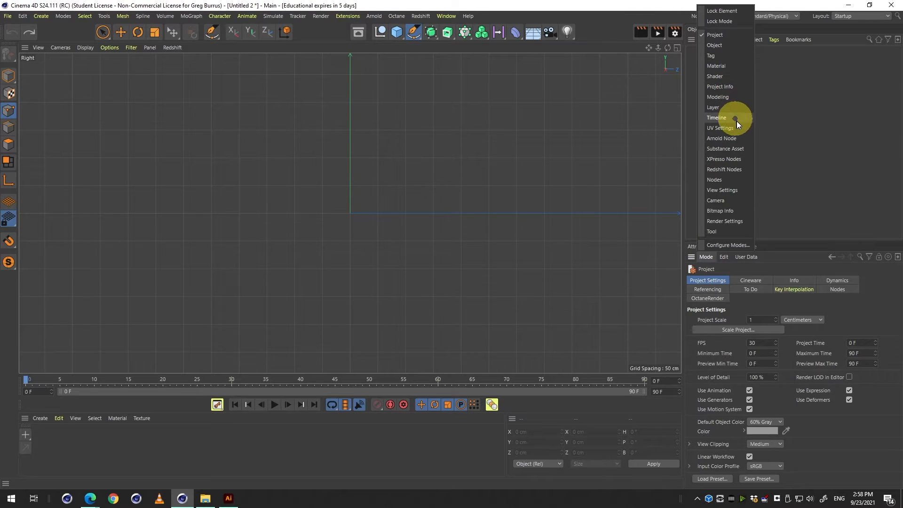
{"action": "left_click", "coordinate": [724, 190]}
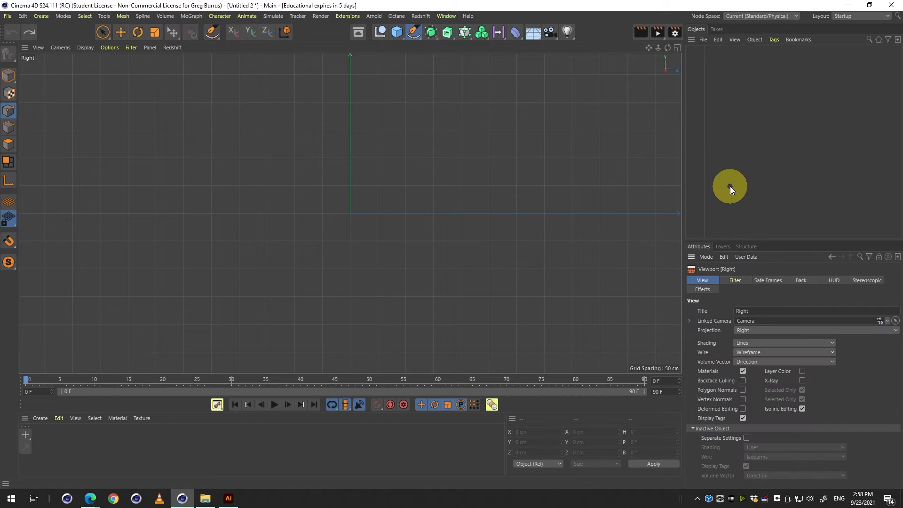
{"action": "left_click", "coordinate": [705, 257]}
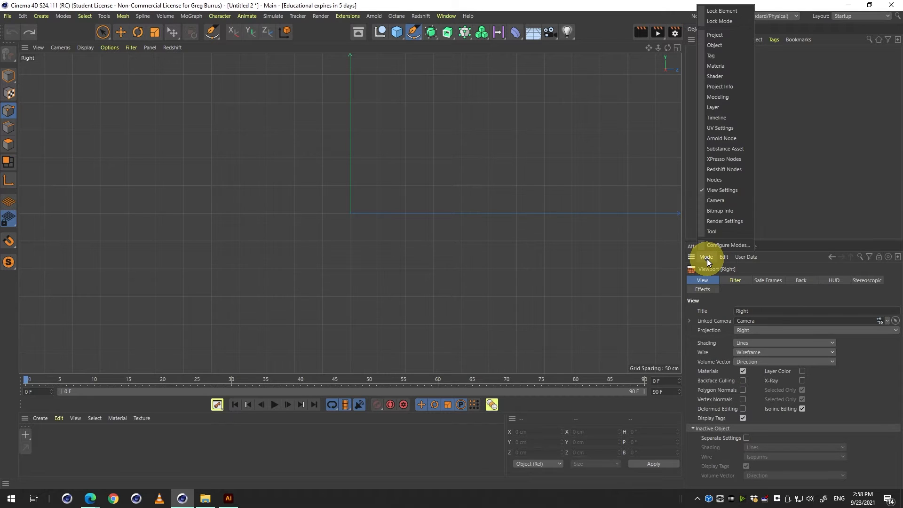
Maximize the Perspective view and switch the attributes between its view settings and the project settings
{"action": "middle_click", "coordinate": [518, 191]}
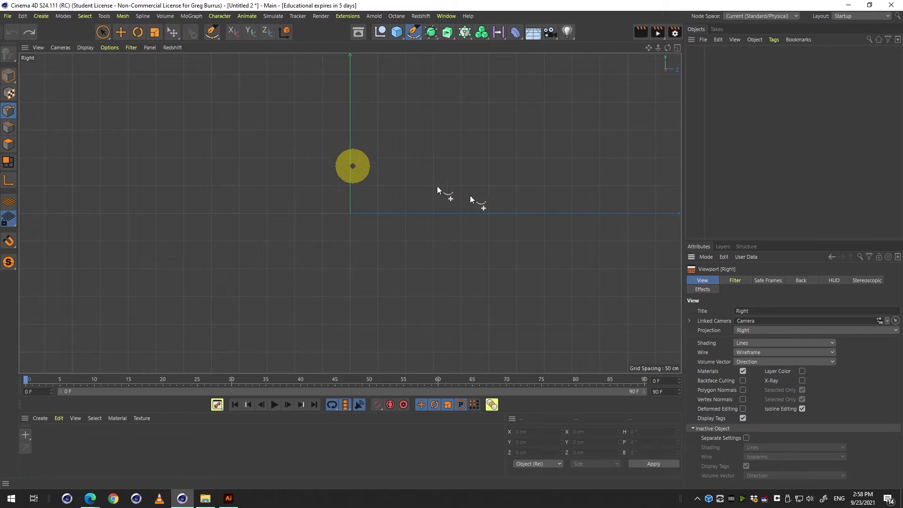
{"action": "middle_click", "coordinate": [658, 189]}
{"action": "middle_click", "coordinate": [286, 122]}
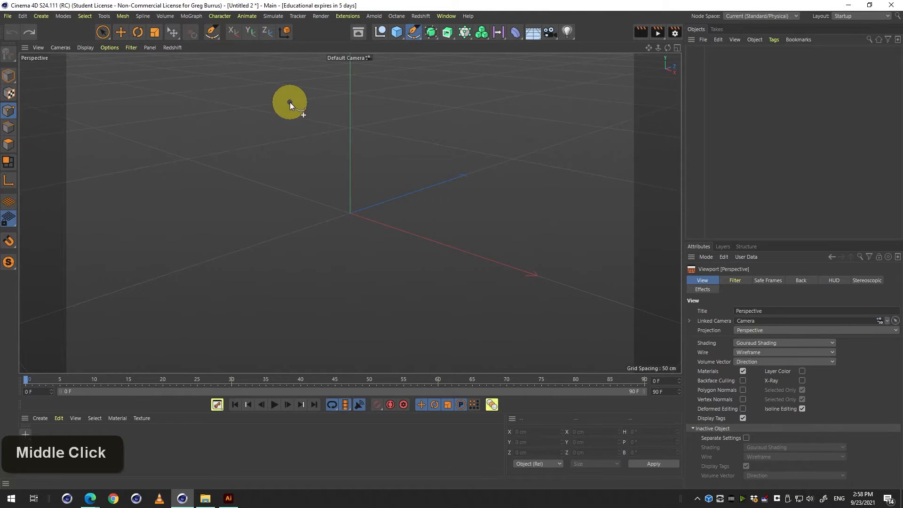
{"action": "key", "text": "shift"}
{"action": "key", "text": "shift+v"}
{"action": "key", "text": "ctrl+d"}
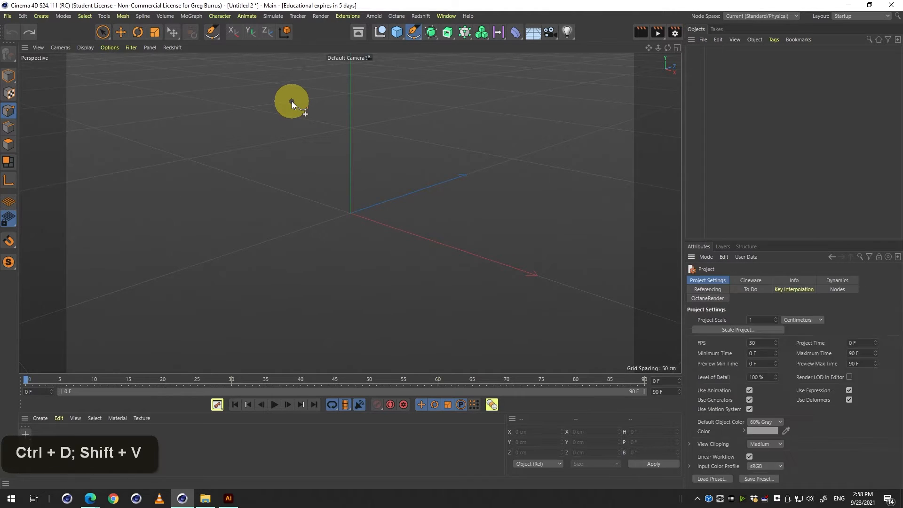
Activate Live Selection and toggle repeatedly between the maximized Perspective view and the four-view layout, ending with all four views
{"action": "key", "text": "shift+d"}
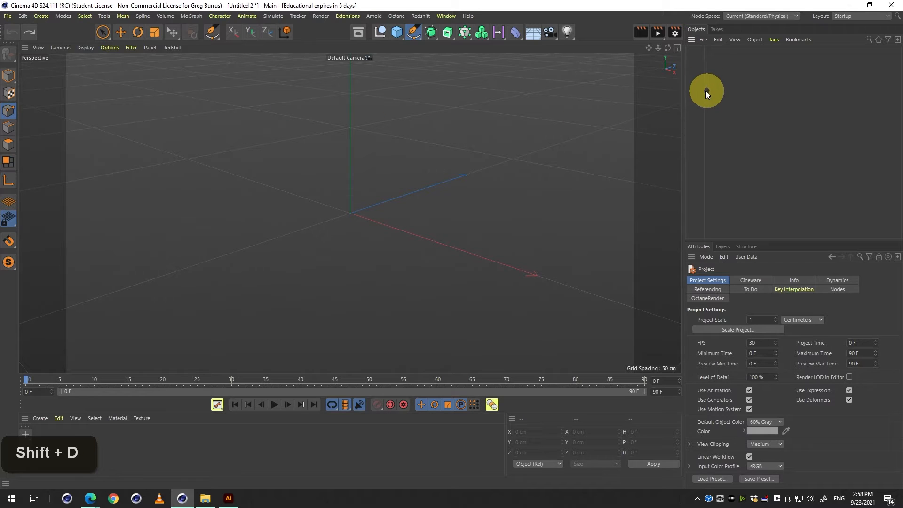
{"action": "left_click", "coordinate": [102, 32]}
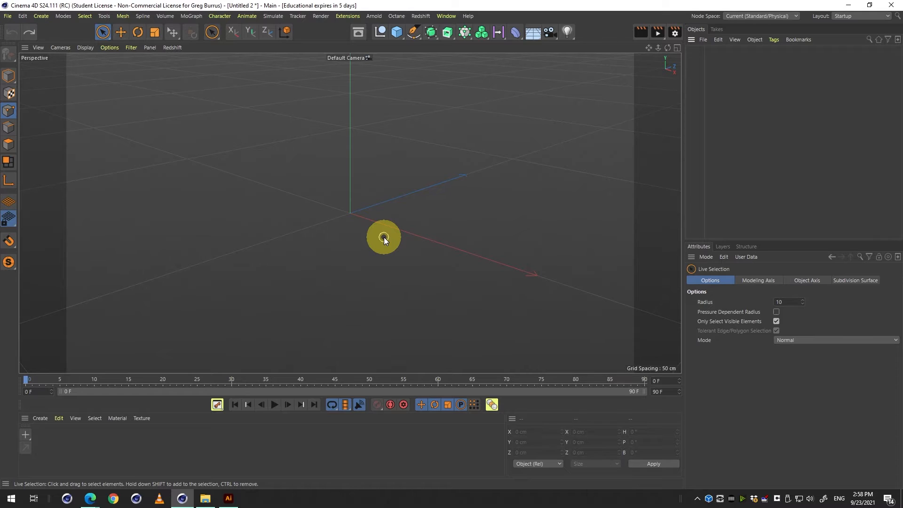
{"action": "middle_click", "coordinate": [383, 241]}
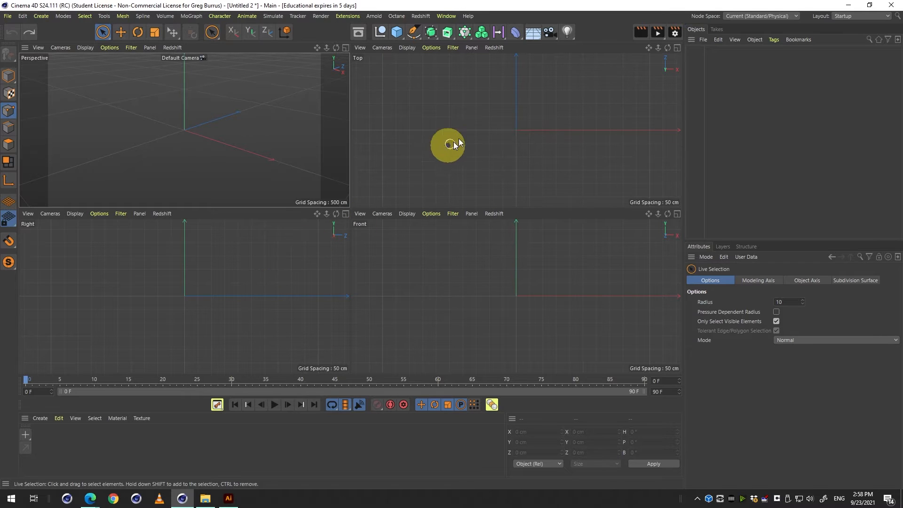
{"action": "middle_click", "coordinate": [271, 158]}
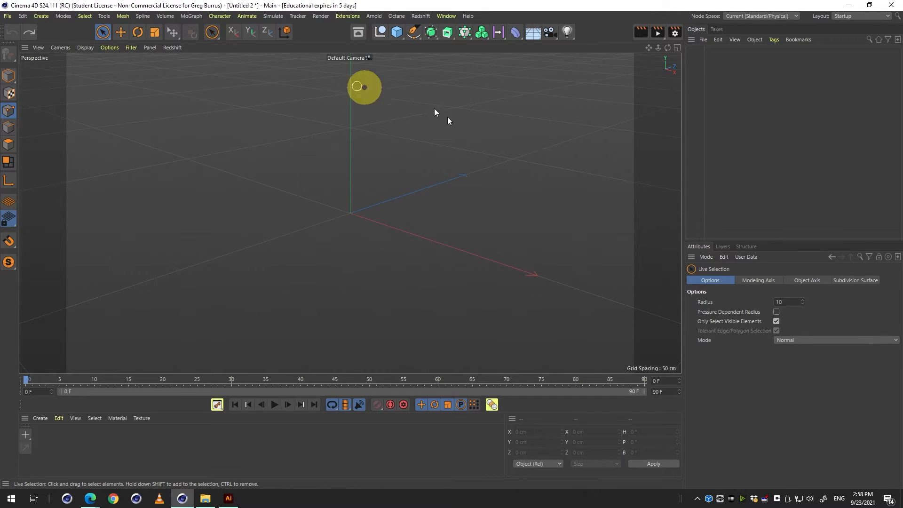
{"action": "middle_click", "coordinate": [388, 190]}
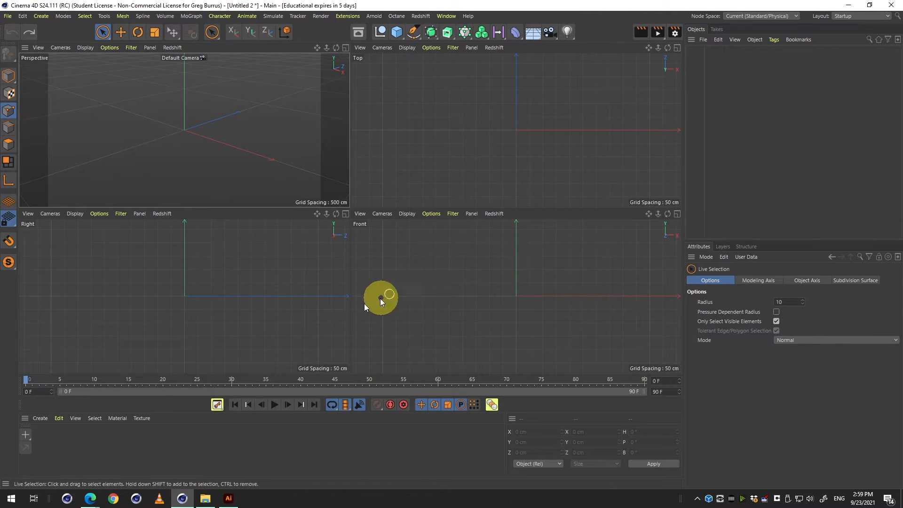
{"action": "middle_click", "coordinate": [195, 99]}
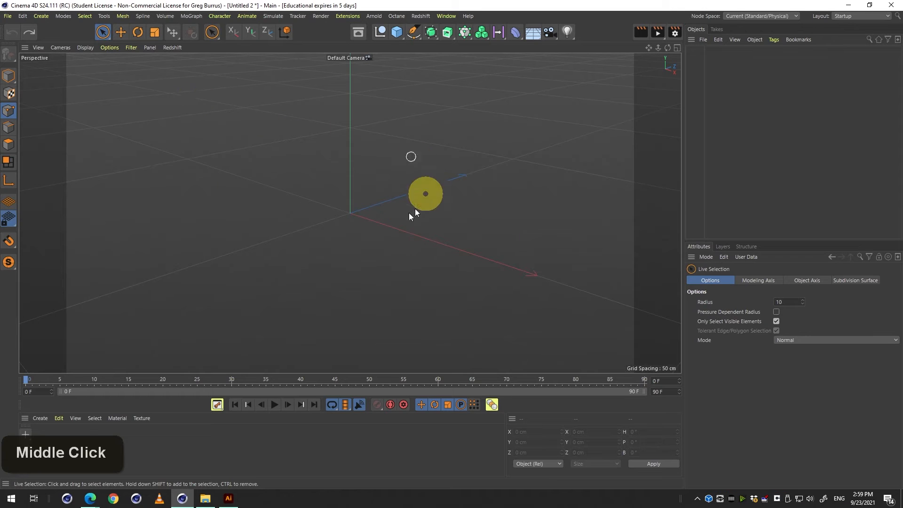
{"action": "middle_click", "coordinate": [297, 179]}
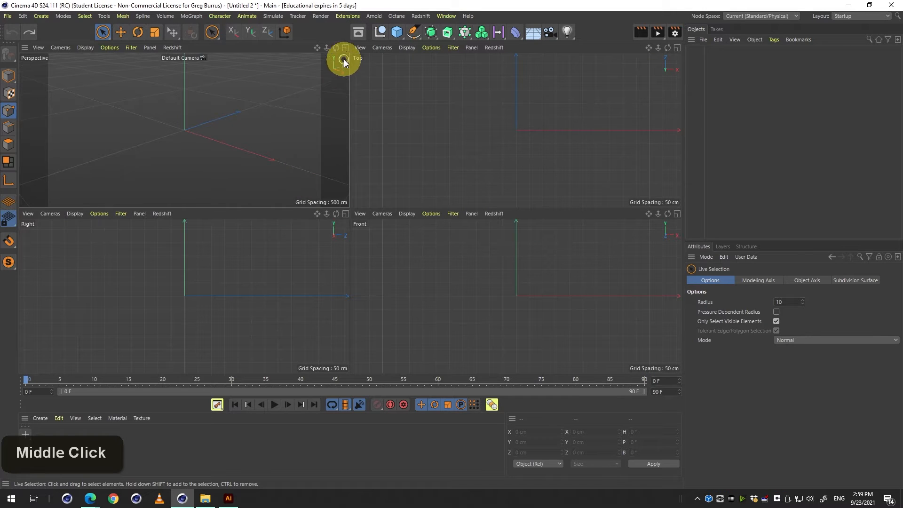
{"action": "middle_click", "coordinate": [345, 47]}
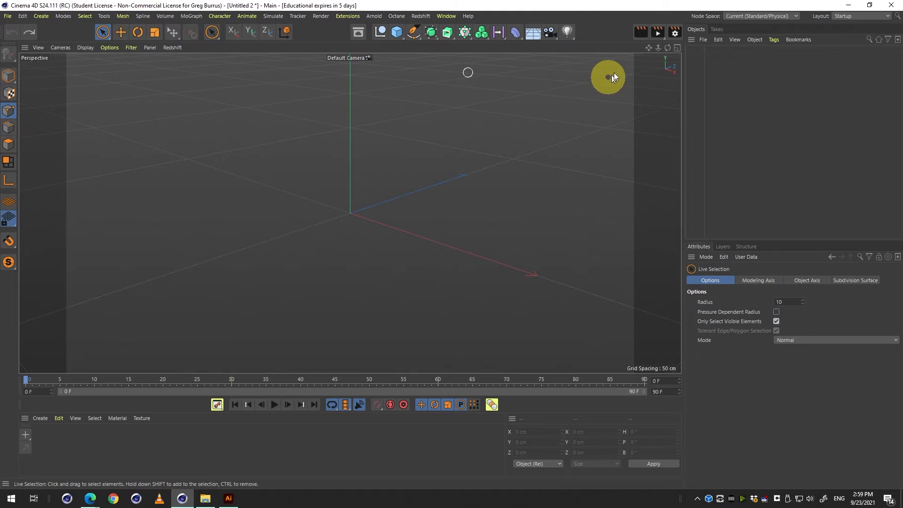
{"action": "left_click", "coordinate": [675, 49]}
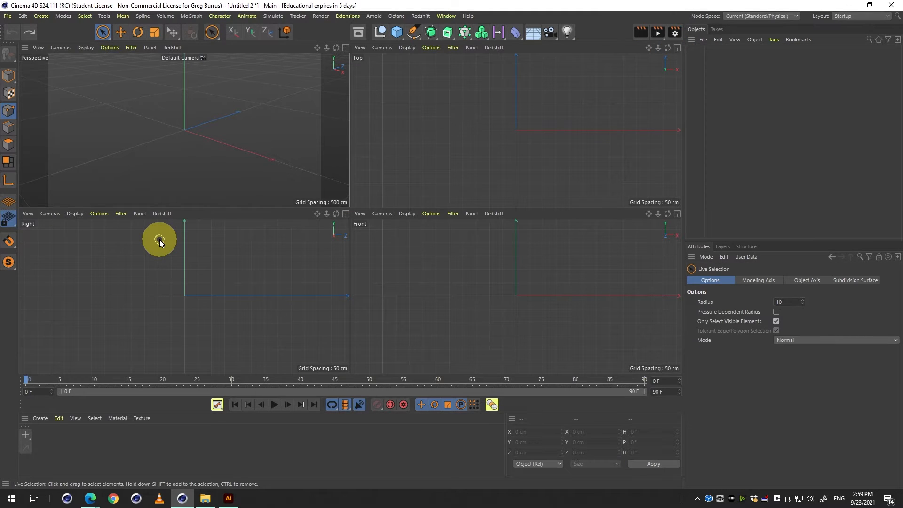
Maximize the Front view, return to the four-view layout, and maximize the Front view again
{"action": "middle_click", "coordinate": [466, 236]}
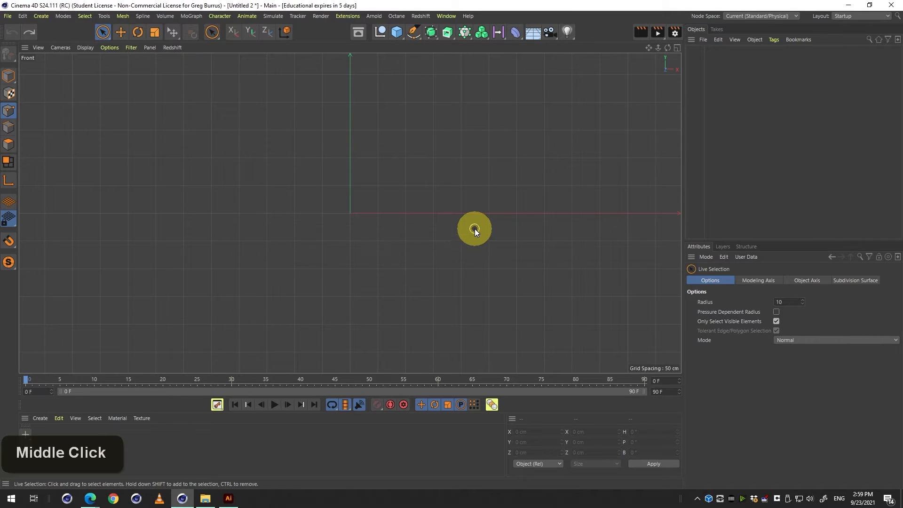
{"action": "middle_click", "coordinate": [592, 216]}
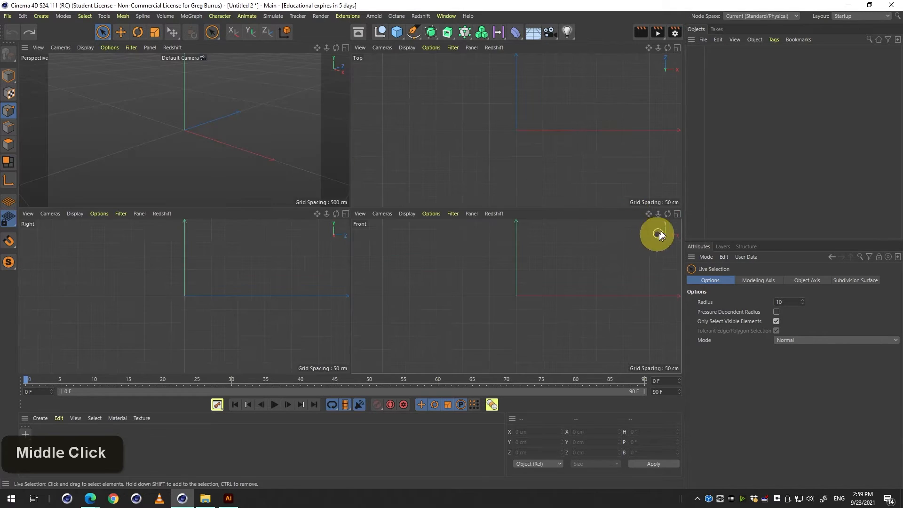
{"action": "left_click", "coordinate": [677, 214]}
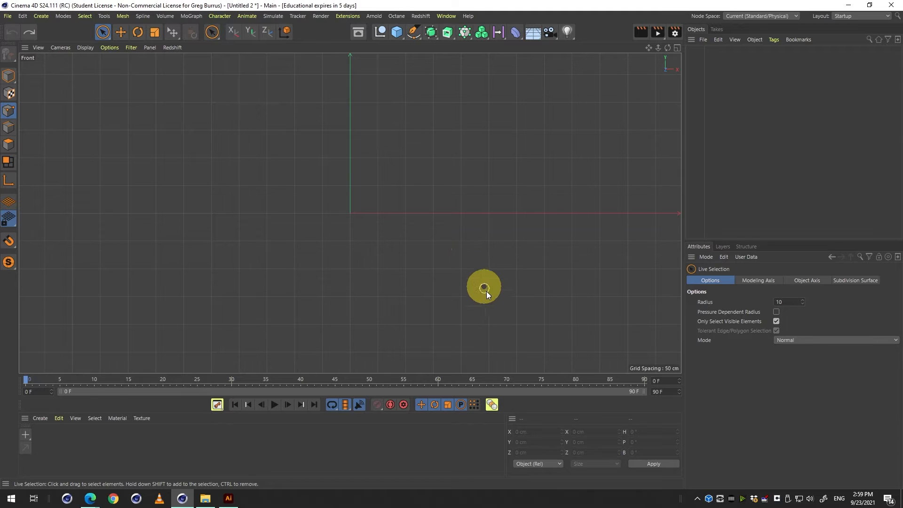
Display the Front viewport's view settings in the attributes
{"action": "left_click", "coordinate": [712, 257]}
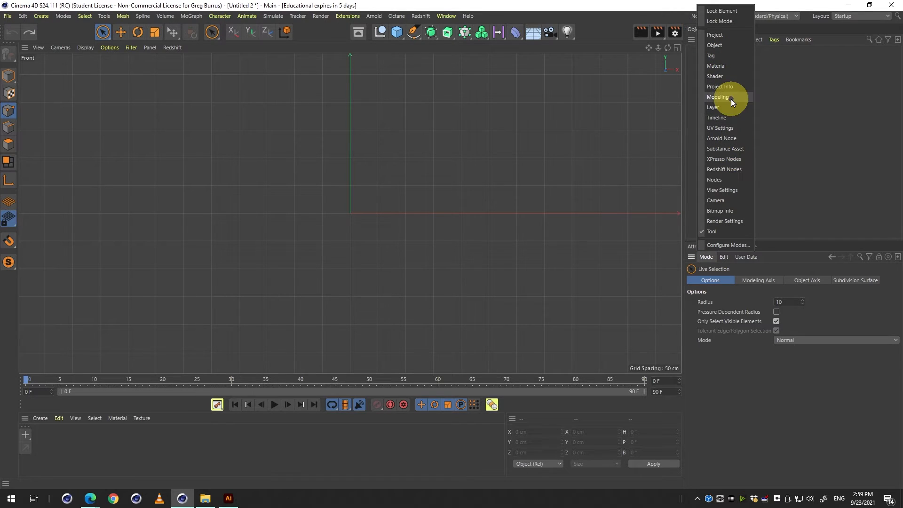
{"action": "left_click", "coordinate": [724, 257]}
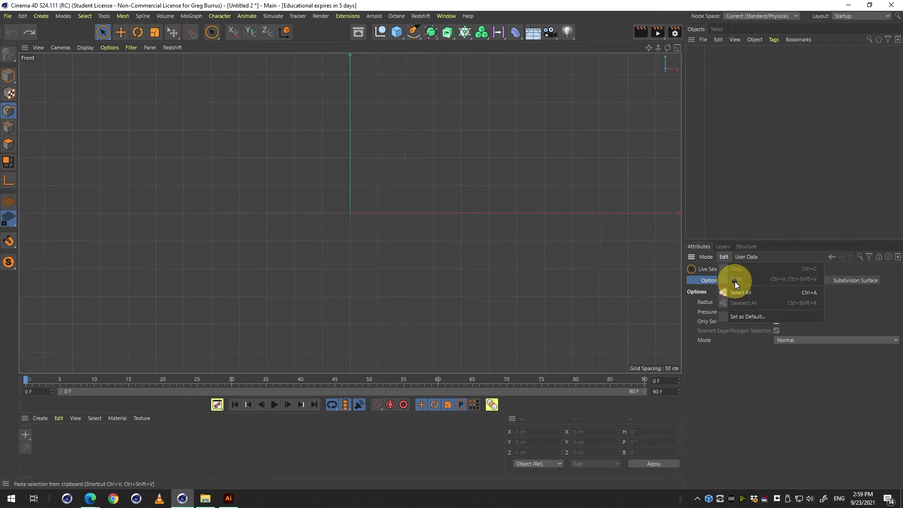
{"action": "left_click", "coordinate": [706, 257]}
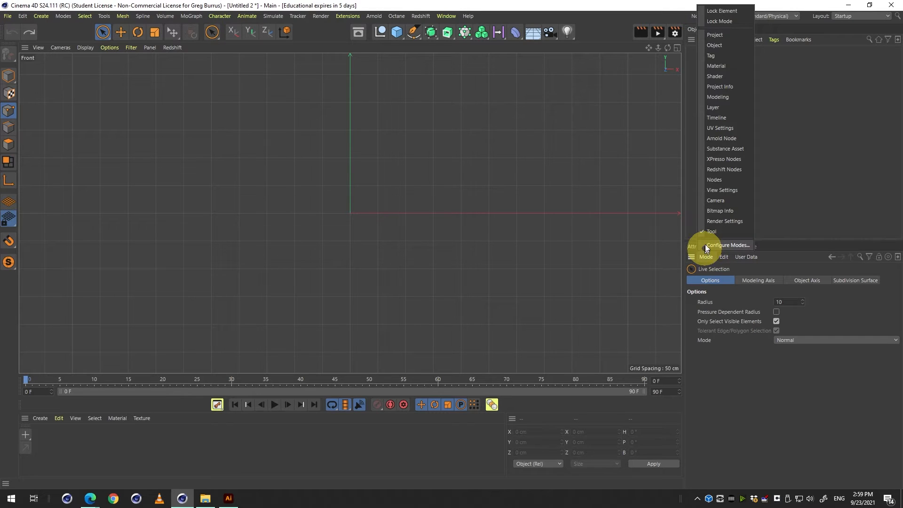
{"action": "left_click", "coordinate": [727, 191]}
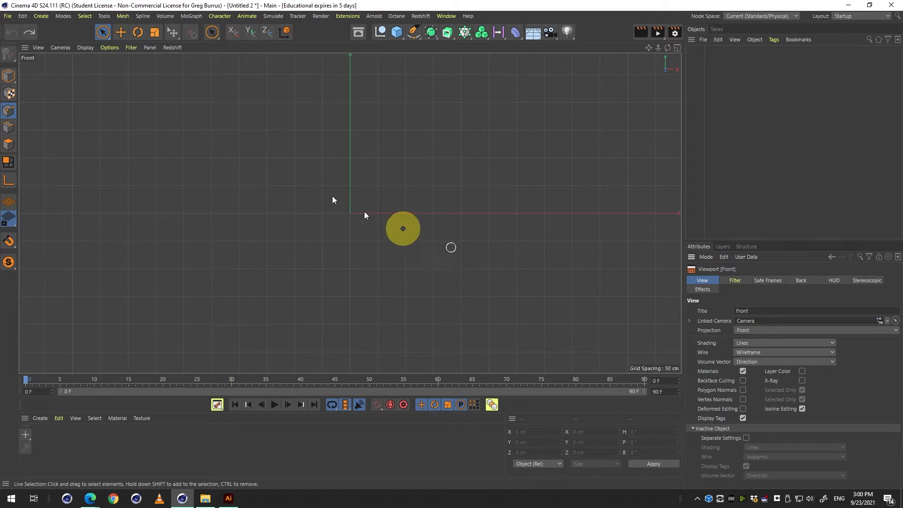
Compare the view settings of the Top, Perspective and Front views by maximizing each in turn, ending with Front
{"action": "middle_click", "coordinate": [378, 202]}
{"action": "middle_click", "coordinate": [451, 121]}
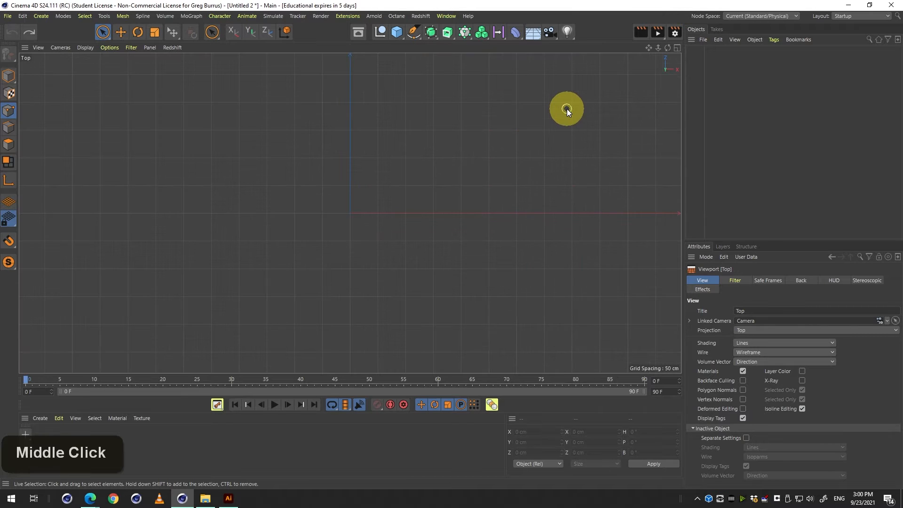
{"action": "middle_click", "coordinate": [566, 109]}
{"action": "middle_click", "coordinate": [253, 109]}
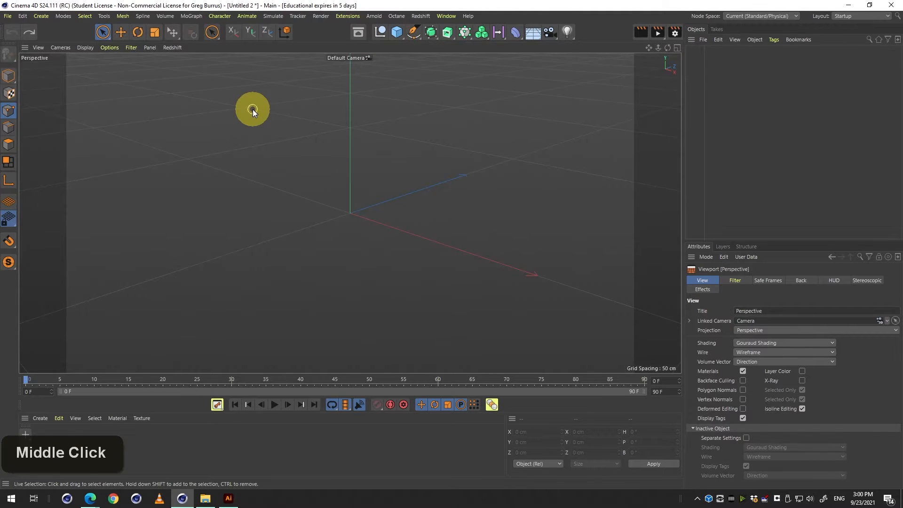
{"action": "middle_click", "coordinate": [253, 109]}
{"action": "middle_click", "coordinate": [455, 270]}
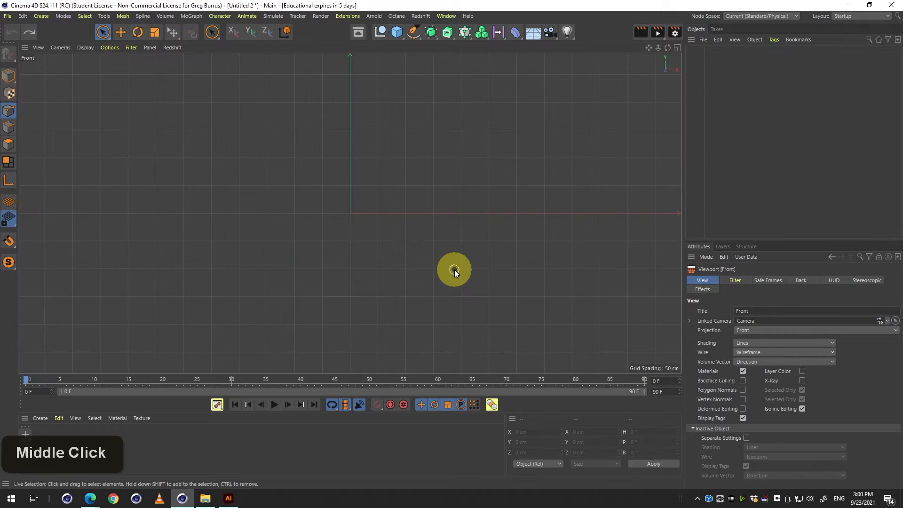
{"action": "middle_click", "coordinate": [454, 269]}
{"action": "middle_click", "coordinate": [470, 120]}
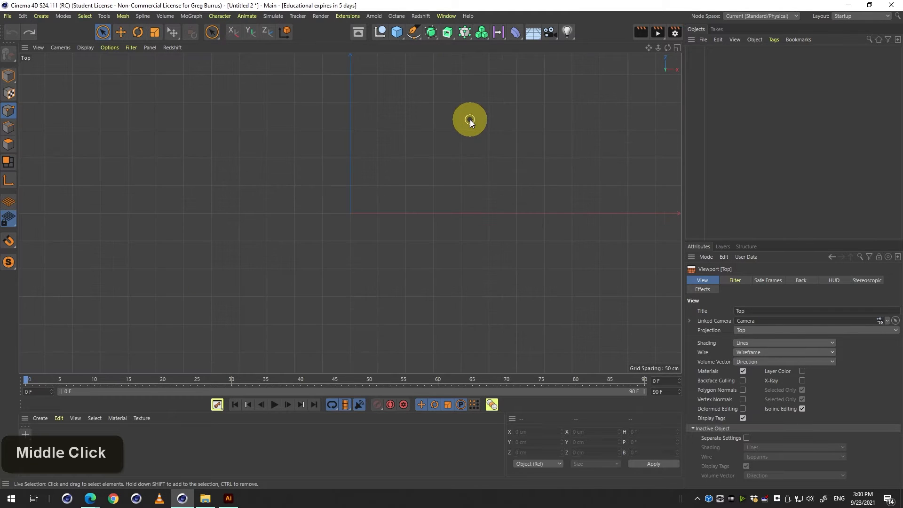
{"action": "middle_click", "coordinate": [470, 120]}
{"action": "middle_click", "coordinate": [474, 276]}
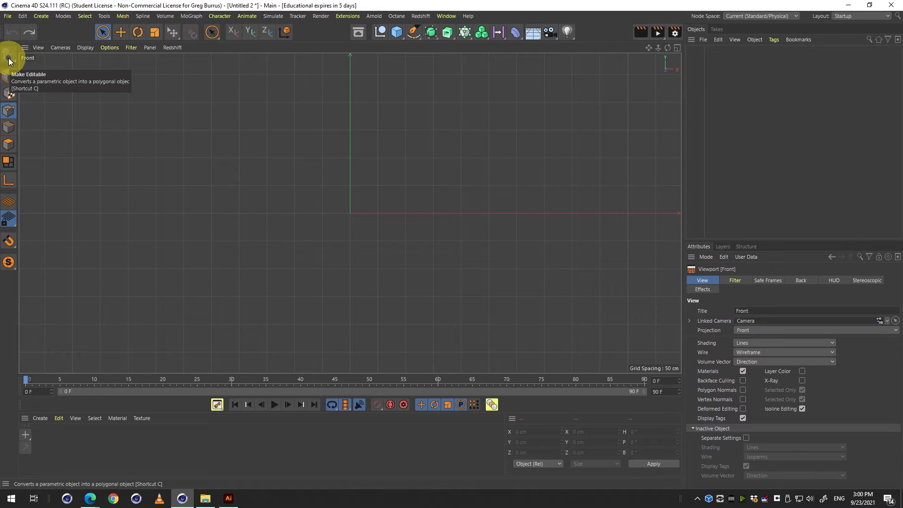
Bring up the Back settings for the background picture in the Front viewport's view settings
{"action": "key", "text": "ctrl+alt+s"}
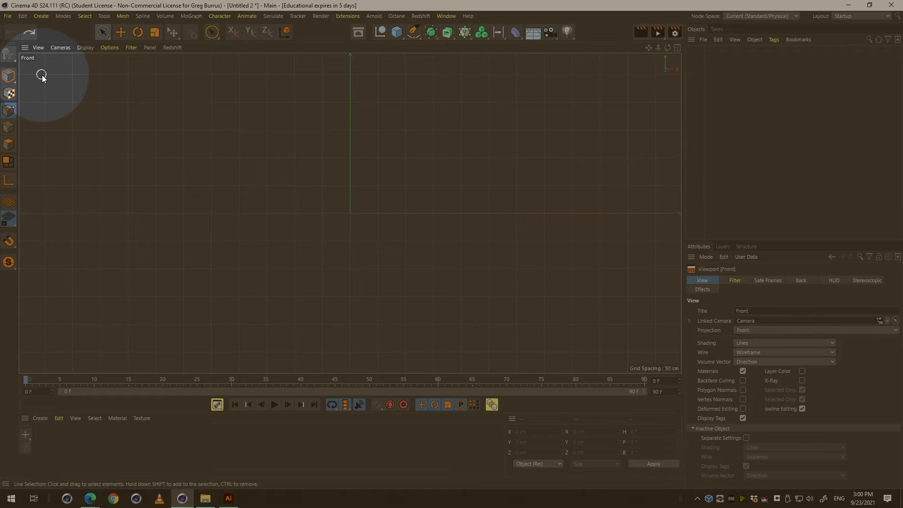
{"action": "key", "text": "alt"}
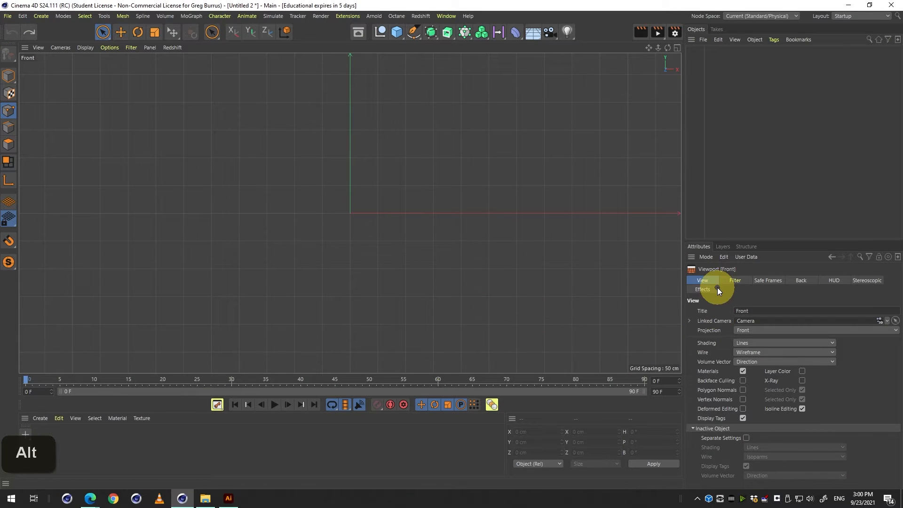
{"action": "left_click", "coordinate": [706, 257]}
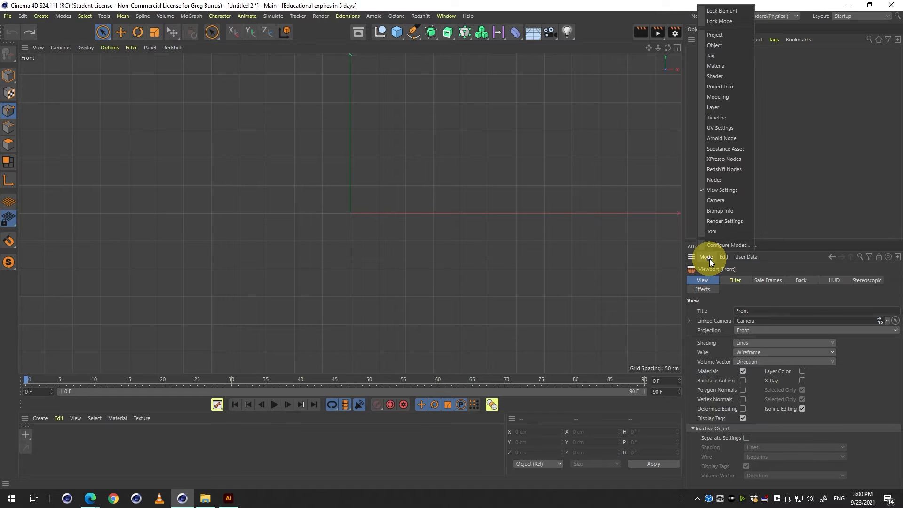
{"action": "left_click", "coordinate": [722, 193]}
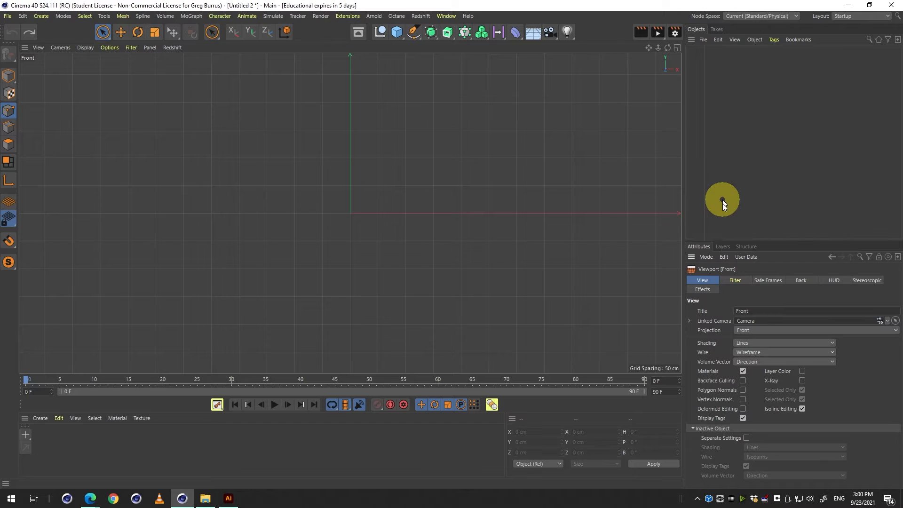
{"action": "left_click", "coordinate": [800, 281]}
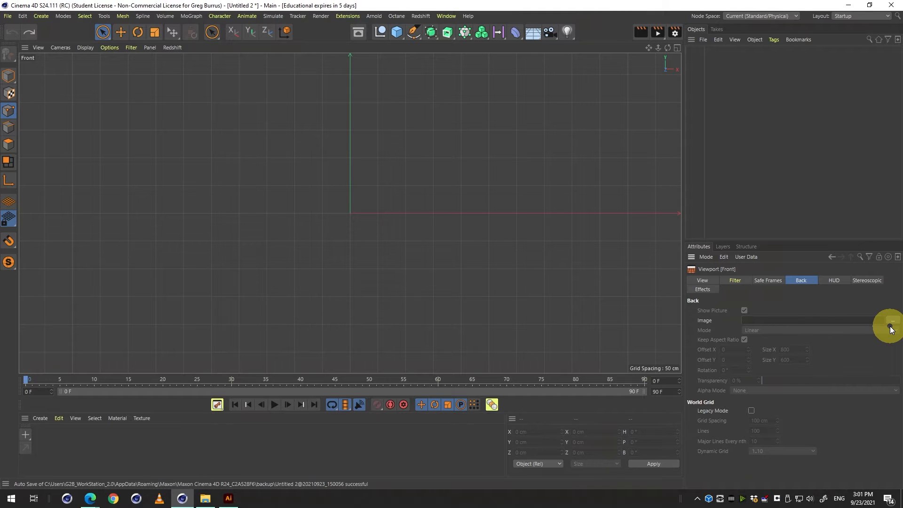
Browse for the Front view's background image and go to the COMD Parts folder using its path copied from File Explorer
{"action": "key", "text": "alt"}
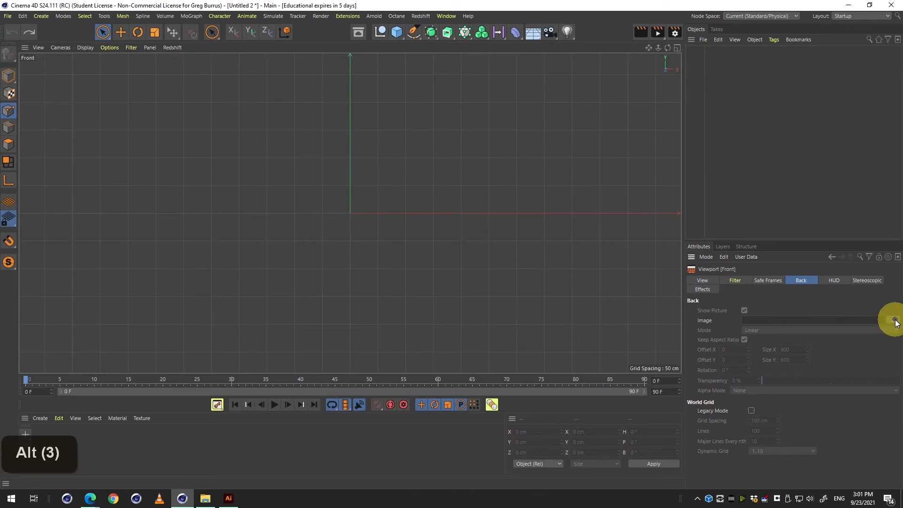
{"action": "left_click", "coordinate": [894, 322]}
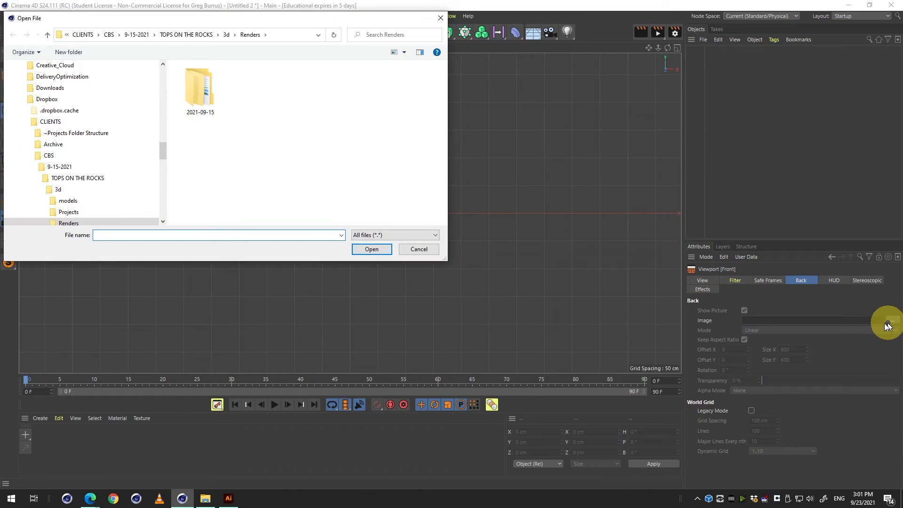
{"action": "left_click", "coordinate": [205, 499]}
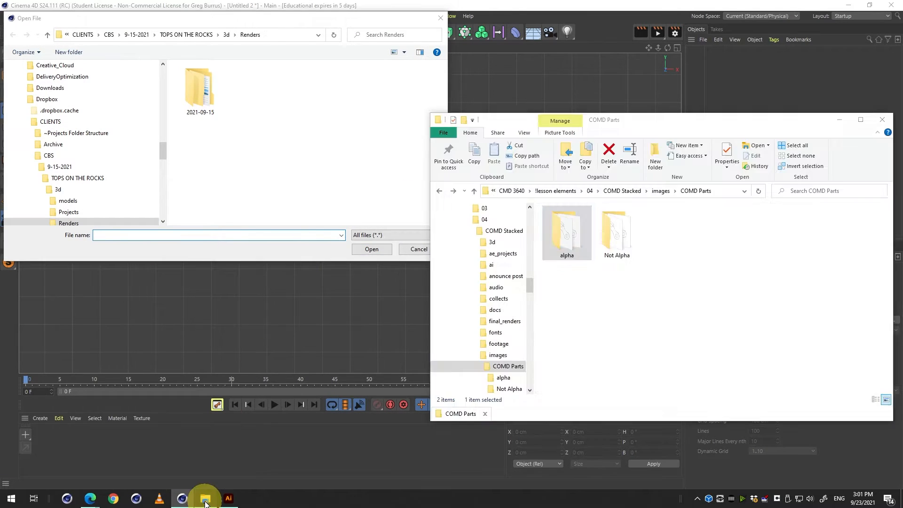
{"action": "left_click", "coordinate": [720, 194]}
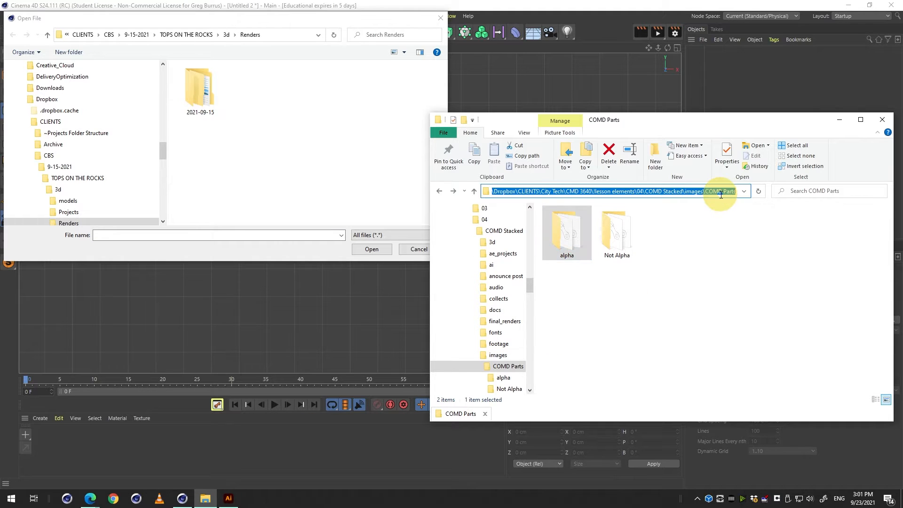
{"action": "key", "text": "ctrl+c"}
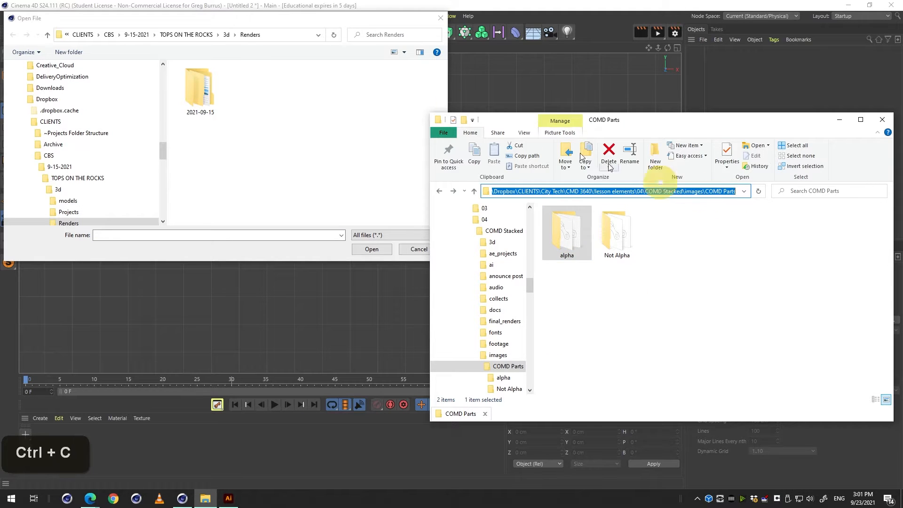
{"action": "left_click", "coordinate": [279, 31]}
{"action": "key", "text": "ctrl+v"}
{"action": "key", "text": "Return"}
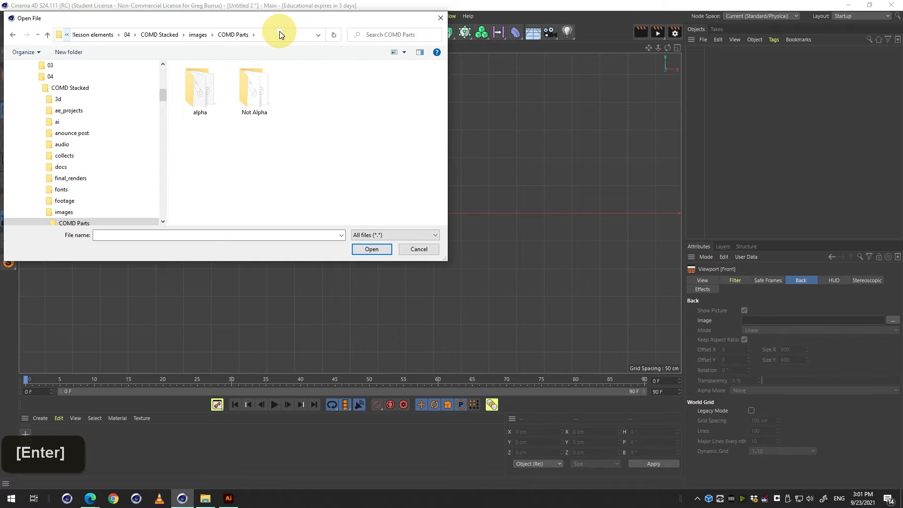
Load COMD_BuildOut_0000_CO.png from the alpha folder as the Front view's background image
{"action": "double_click", "coordinate": [198, 91]}
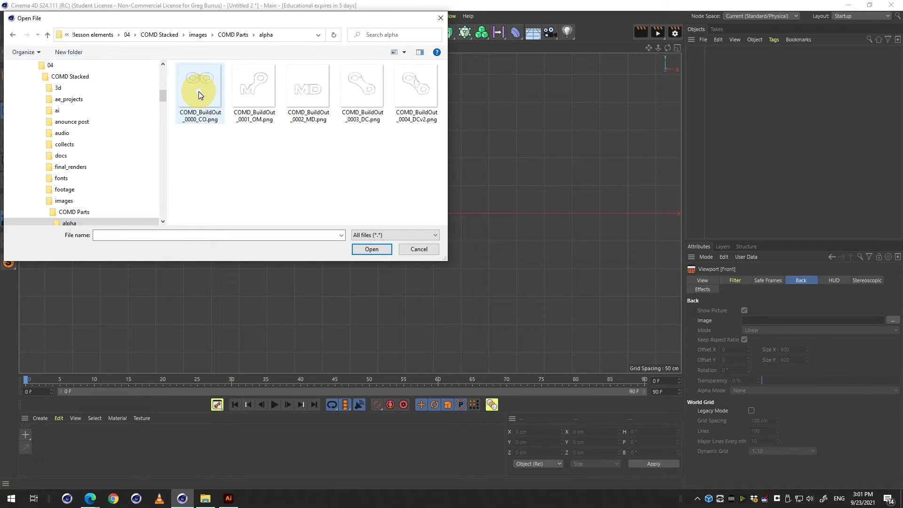
{"action": "left_click", "coordinate": [198, 91]}
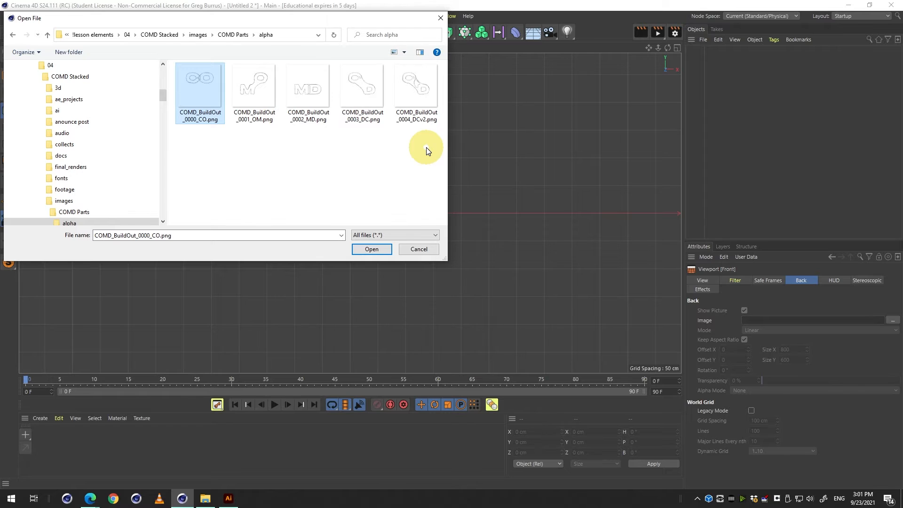
{"action": "double_click", "coordinate": [197, 82]}
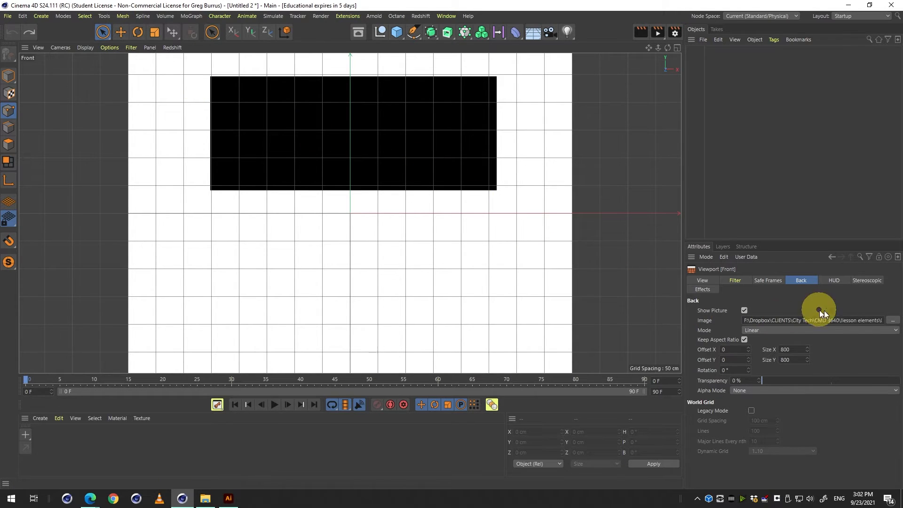
Replace the Front view's background image with COMD_BuildOut_0000_CO.png from the Not Alpha folder
{"action": "left_click", "coordinate": [896, 320]}
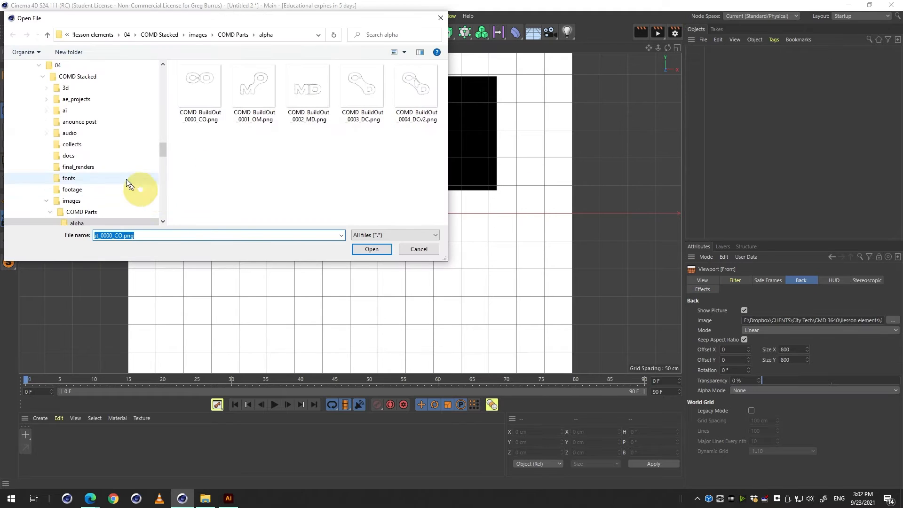
{"action": "scroll", "coordinate": [111, 185], "scroll_direction": "down", "scroll_amount": 1}
{"action": "left_click", "coordinate": [92, 203]}
{"action": "double_click", "coordinate": [191, 106]}
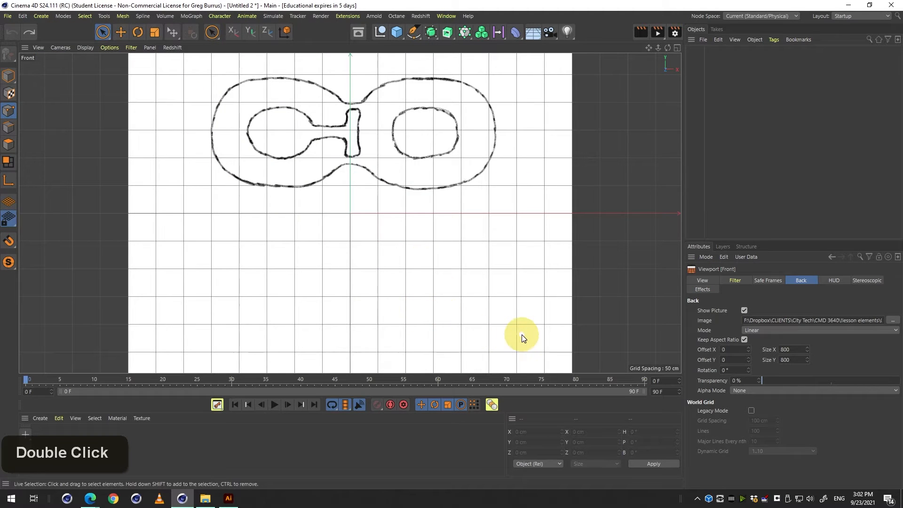
Switch the Front view's background image back to COMD_BuildOut_0000_CO.png from the alpha folder
{"action": "left_click", "coordinate": [889, 320]}
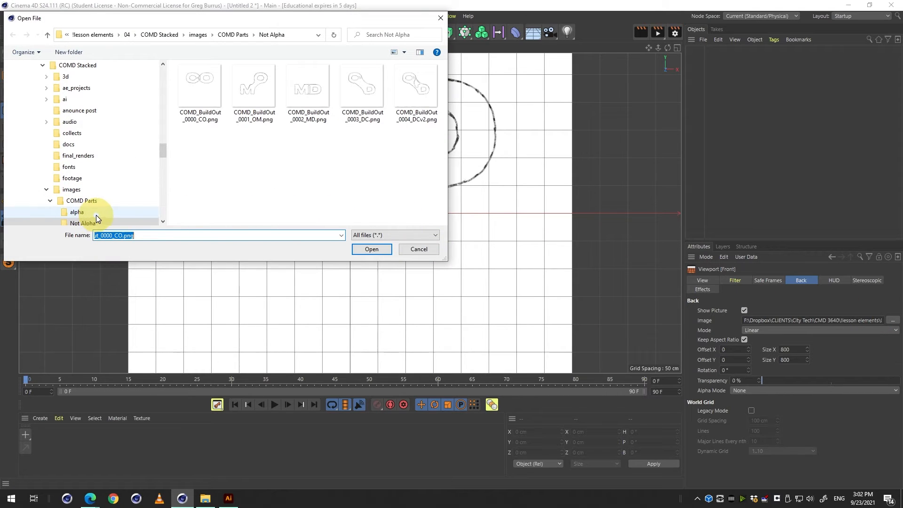
{"action": "left_click", "coordinate": [97, 214]}
{"action": "double_click", "coordinate": [199, 89]}
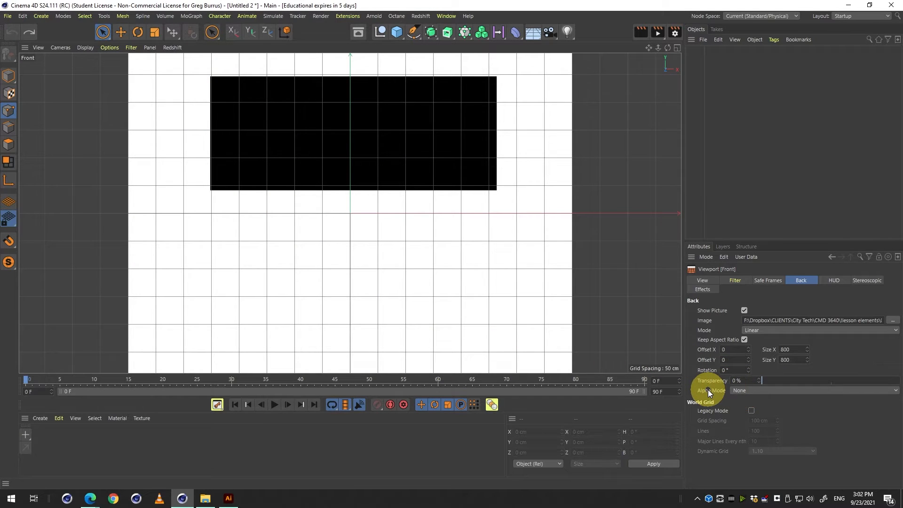
Set the Alpha Mode of the Front view's background picture to Normal
{"action": "key", "text": "ctrl+F2"}
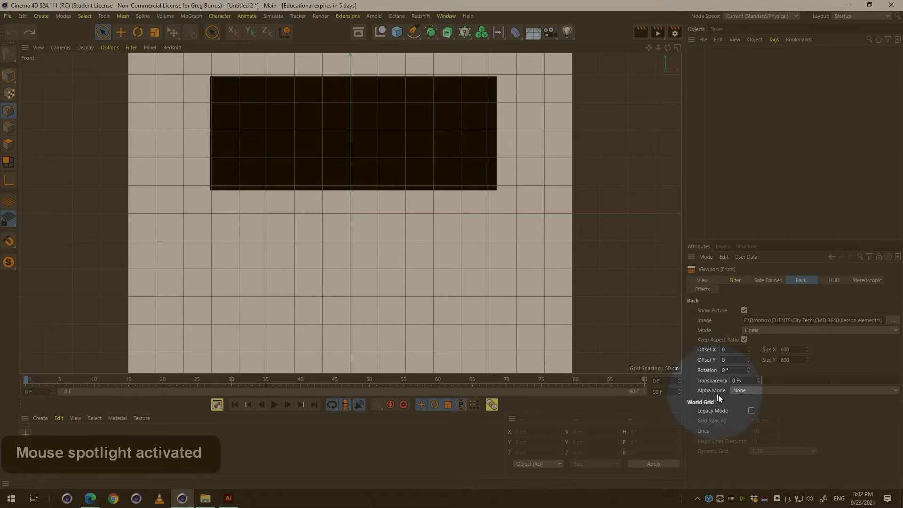
{"action": "left_click", "coordinate": [735, 391]}
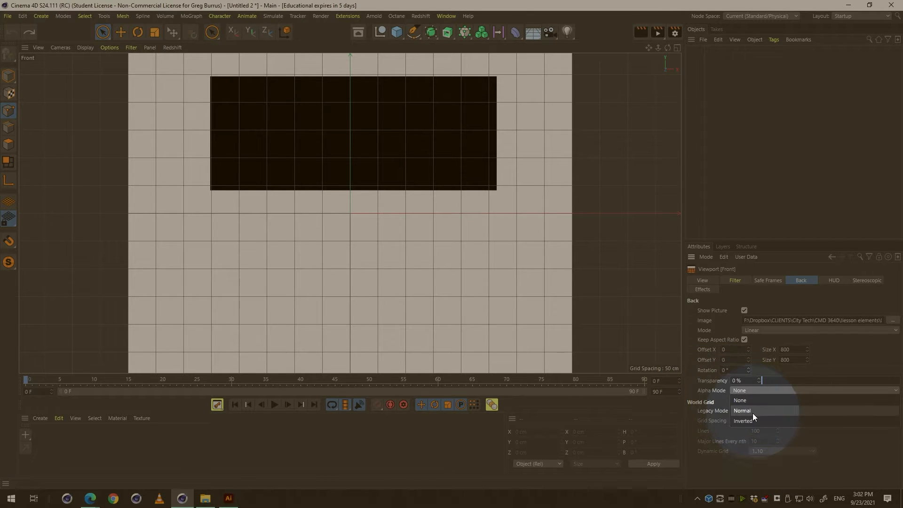
{"action": "left_click", "coordinate": [757, 409]}
{"action": "key", "text": "ctrl+F2"}
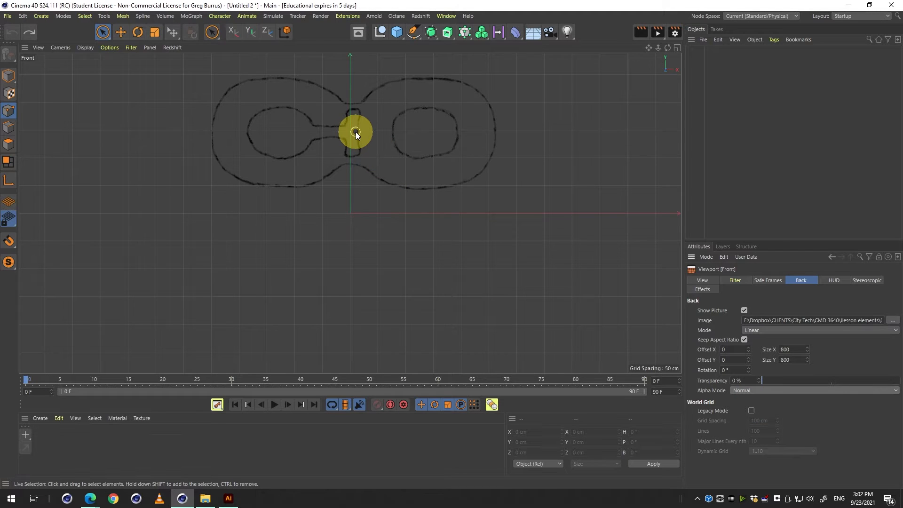
Inspect the CO background in the Front view at different zooms, check the Perspective view, and return to the maximized Front view
{"action": "key", "text": "2"}
{"action": "left_click_drag", "start_coordinate": [339, 101], "coordinate": [432, 185]}
{"action": "key", "text": "2"}
{"action": "key", "text": "1"}
{"action": "key", "text": "2"}
{"action": "key", "text": "1"}
{"action": "key", "text": "2"}
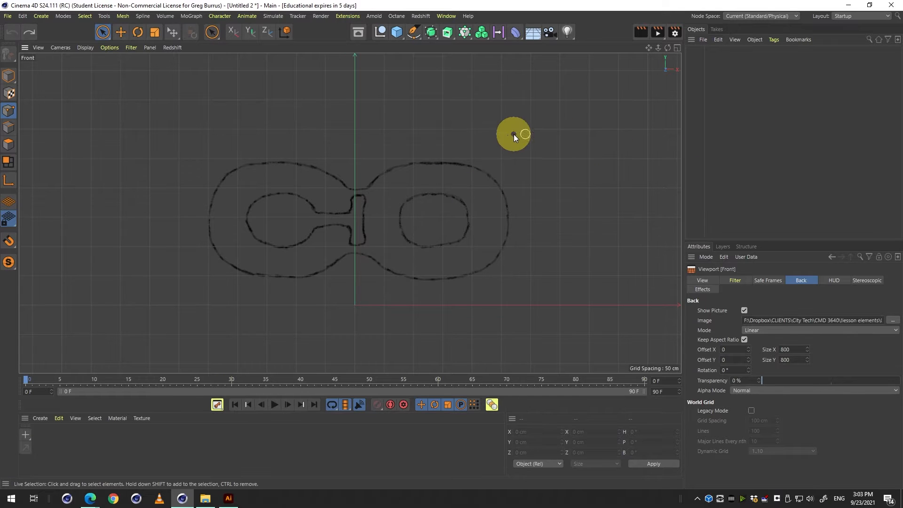
{"action": "middle_click", "coordinate": [513, 134]}
{"action": "middle_click", "coordinate": [219, 141]}
{"action": "key", "text": "2"}
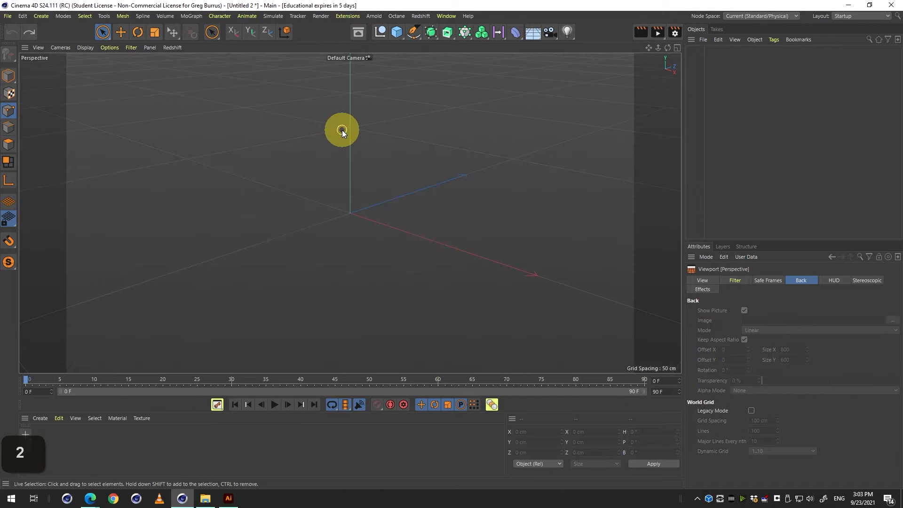
{"action": "key", "text": "3"}
{"action": "mouse_move", "coordinate": [318, 148]}
{"action": "left_mouse_down"}
{"action": "mouse_move", "coordinate": [355, 129]}
{"action": "mouse_move", "coordinate": [328, 162]}
{"action": "mouse_move", "coordinate": [331, 152]}
{"action": "left_mouse_up"}
{"action": "middle_click", "coordinate": [330, 151]}
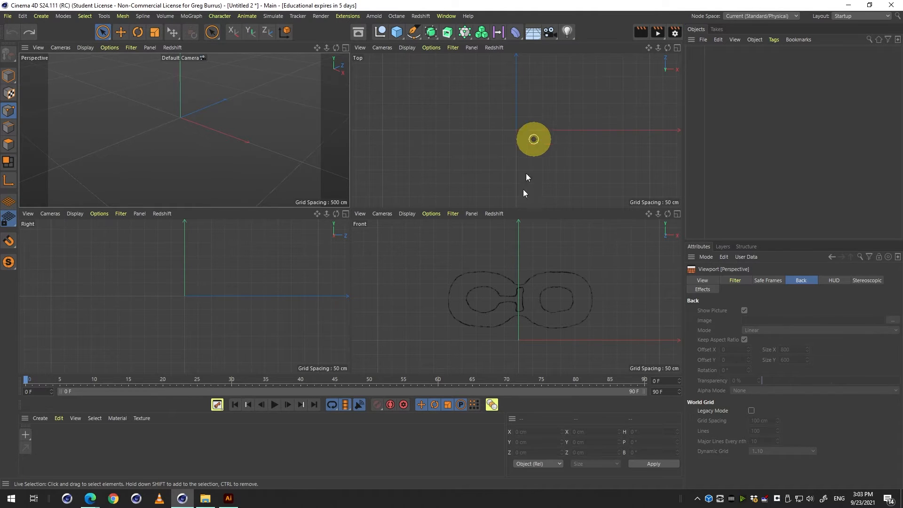
{"action": "middle_click", "coordinate": [516, 280]}
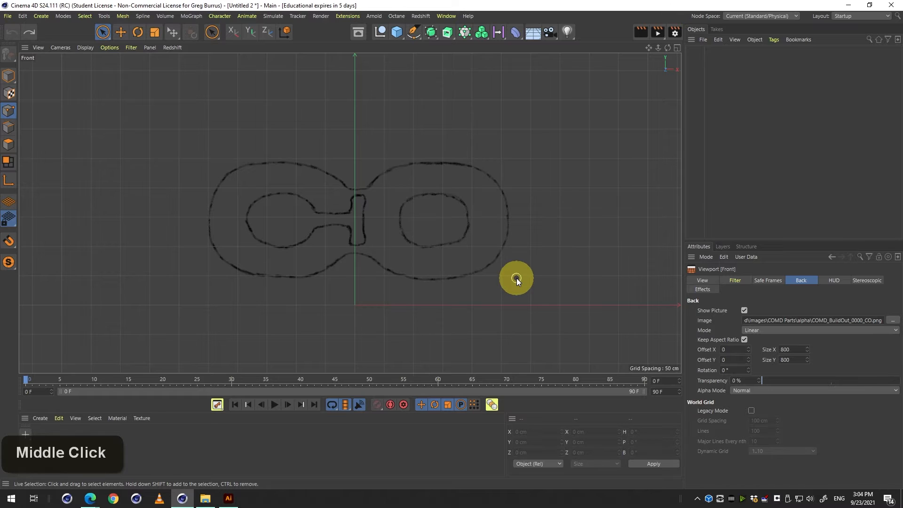
Bring up the Front viewport's Back settings and load COMD_BuildOut_0000_CO.png from the alpha folder as the background image again
{"action": "left_click", "coordinate": [706, 258]}
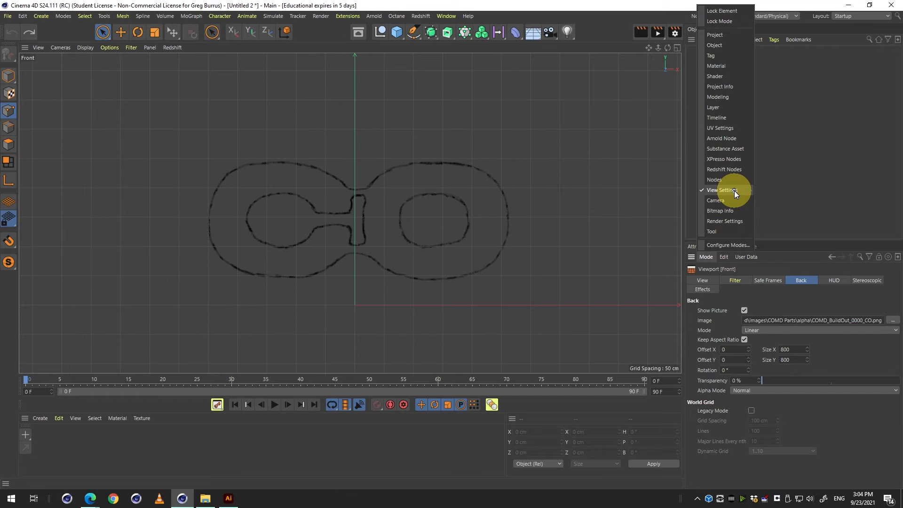
{"action": "left_click", "coordinate": [734, 191]}
{"action": "left_click", "coordinate": [702, 280]}
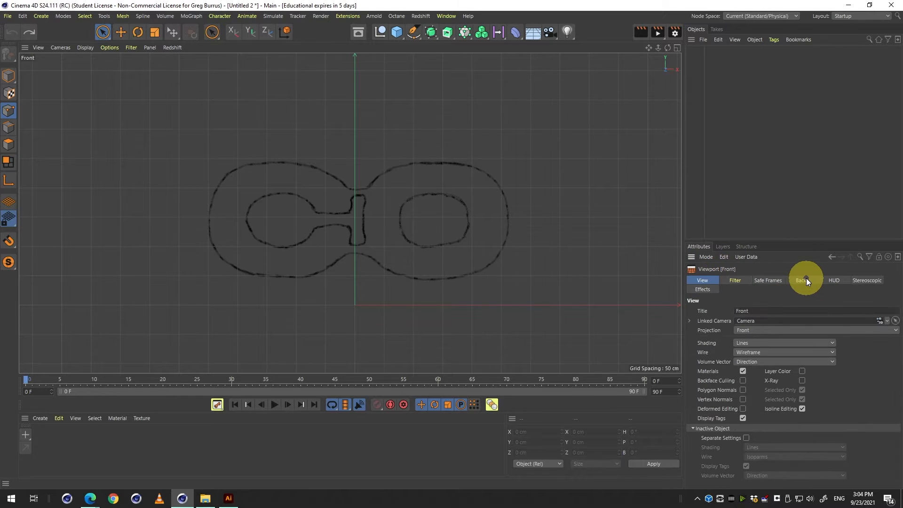
{"action": "left_click", "coordinate": [806, 279]}
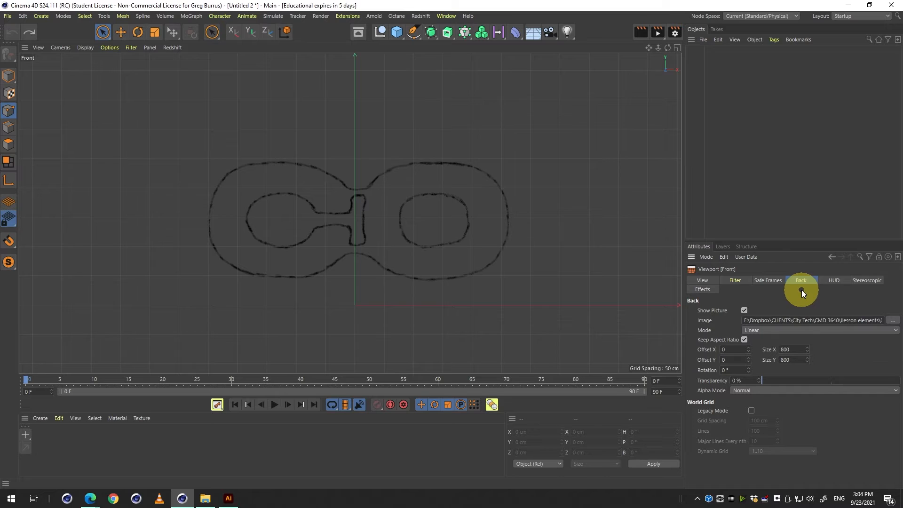
{"action": "left_click", "coordinate": [893, 320]}
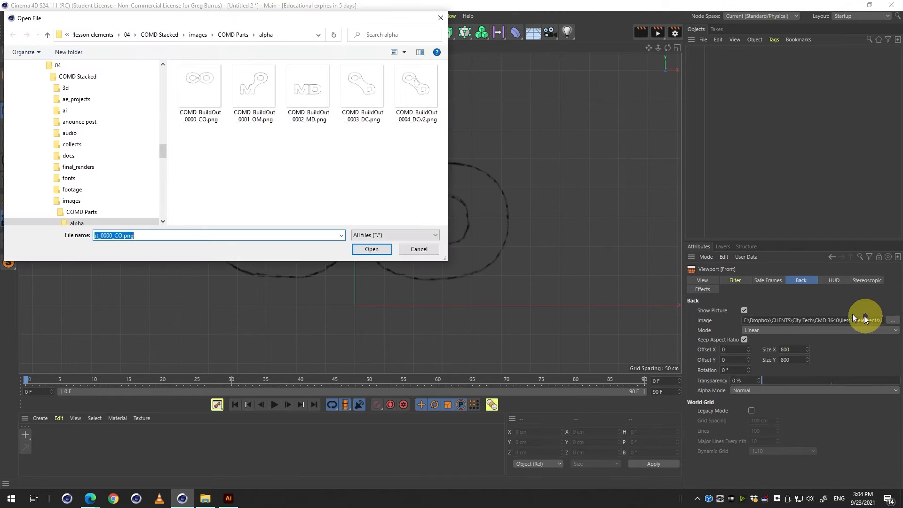
{"action": "left_click", "coordinate": [204, 93]}
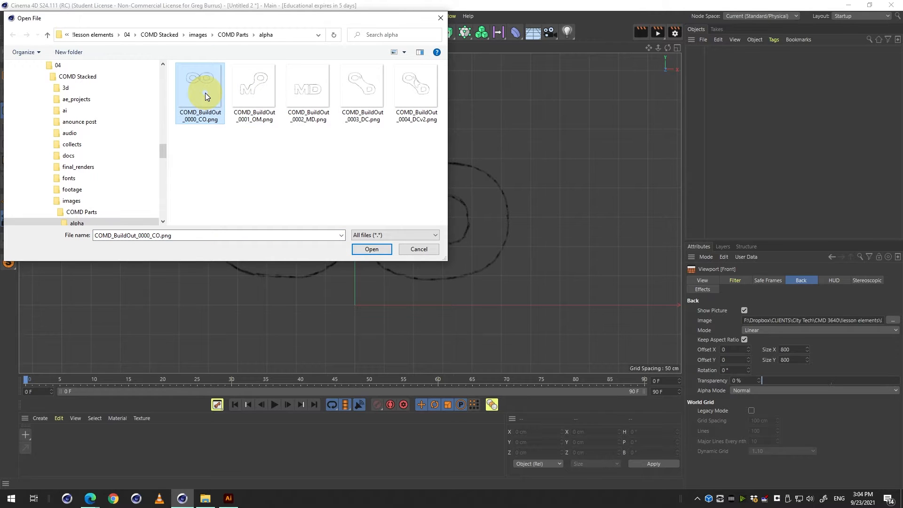
{"action": "double_click", "coordinate": [205, 92]}
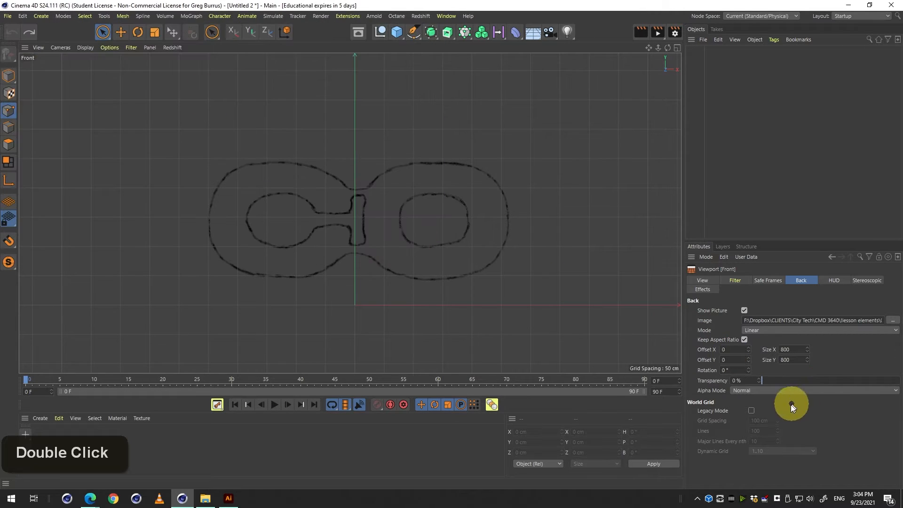
Compare the background picture with Alpha Mode set to None, and return Alpha Mode to Normal
{"action": "left_click", "coordinate": [760, 394]}
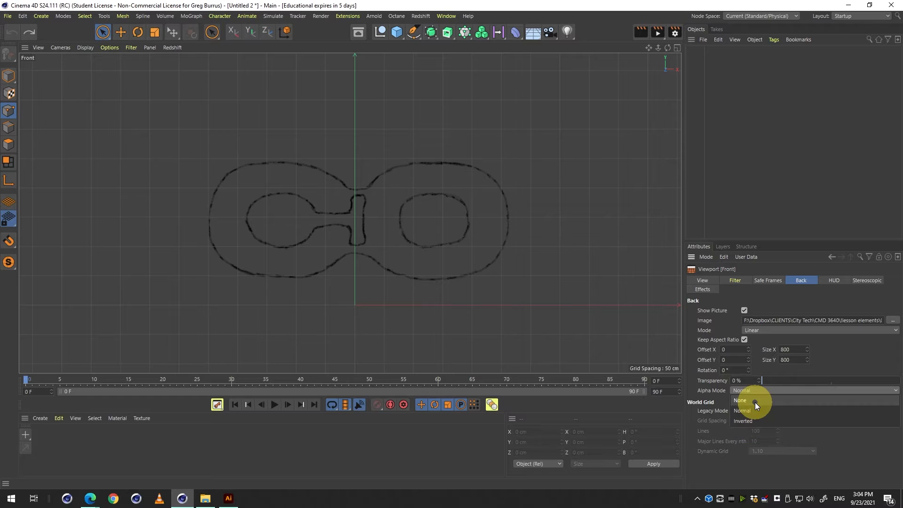
{"action": "left_click", "coordinate": [754, 402]}
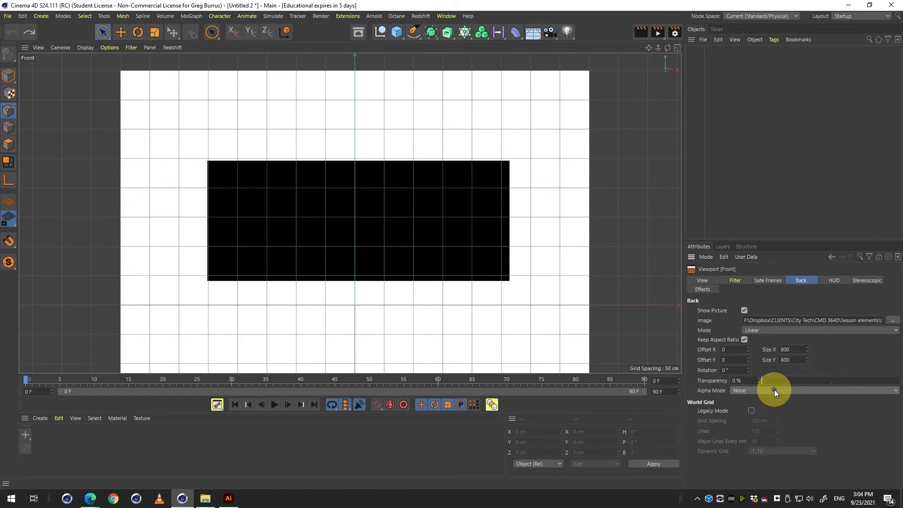
{"action": "left_click", "coordinate": [773, 390]}
{"action": "left_click", "coordinate": [752, 411]}
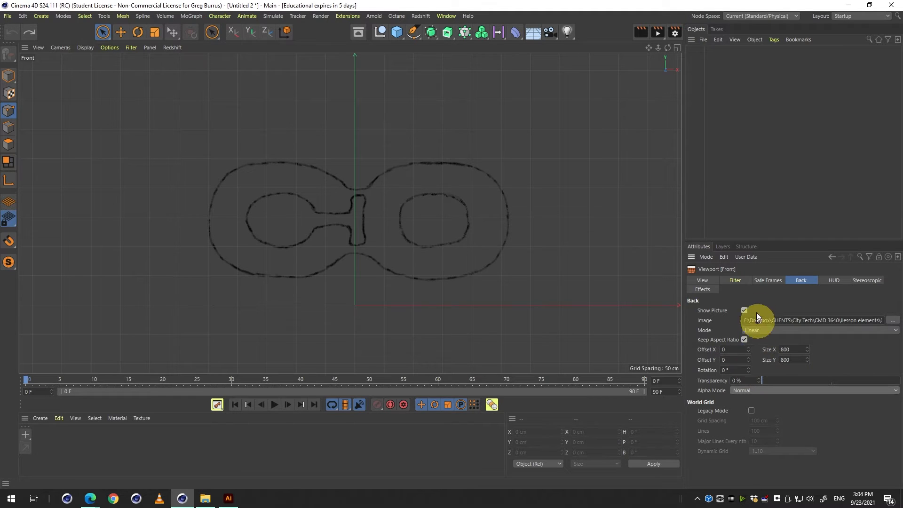
Try a slight rotation of the background picture and reset Rotation to 0°
{"action": "mouse_move", "coordinate": [748, 376]}
{"action": "left_mouse_down"}
{"action": "mouse_move", "coordinate": [752, 322]}
{"action": "mouse_move", "coordinate": [751, 366]}
{"action": "left_mouse_up"}
{"action": "key", "text": "ctrl+z"}
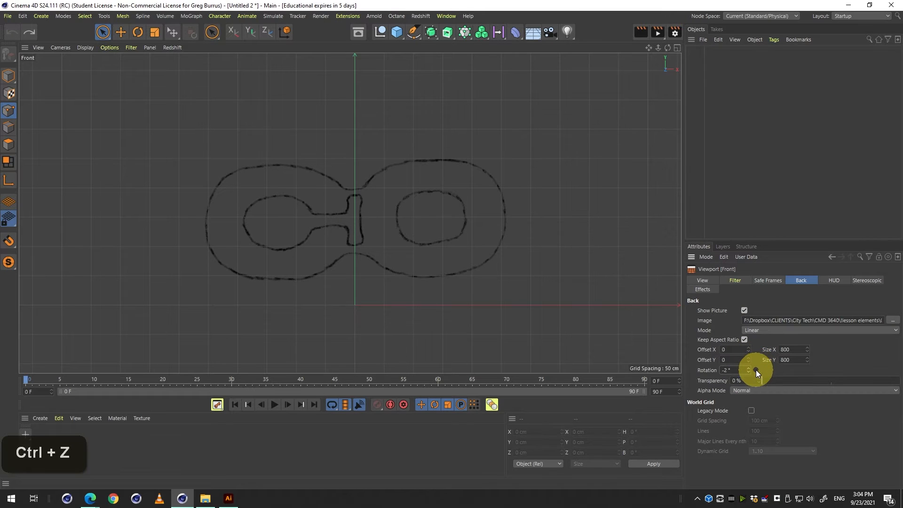
{"action": "right_click", "coordinate": [749, 370]}
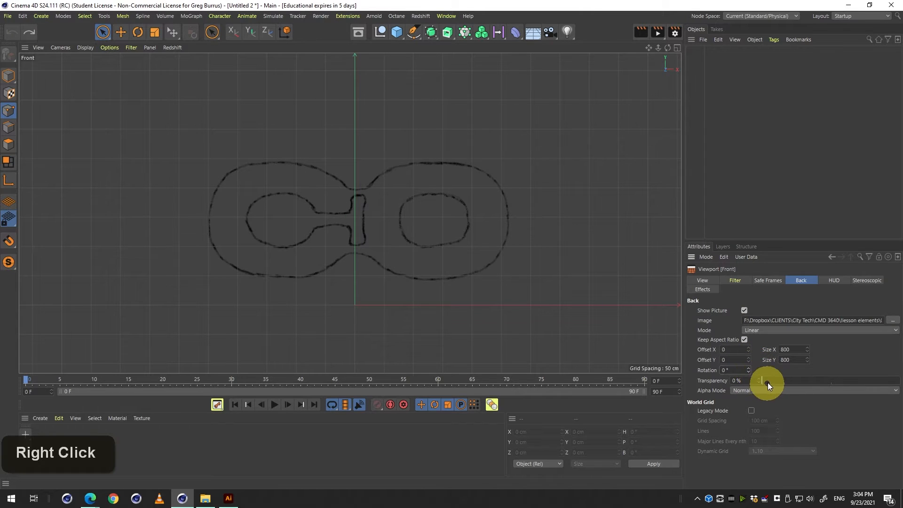
Try out different Transparency amounts for the background picture, ending at 0%
{"action": "mouse_move", "coordinate": [767, 383]}
{"action": "left_mouse_down"}
{"action": "mouse_move", "coordinate": [899, 382]}
{"action": "mouse_move", "coordinate": [727, 385]}
{"action": "left_mouse_up"}
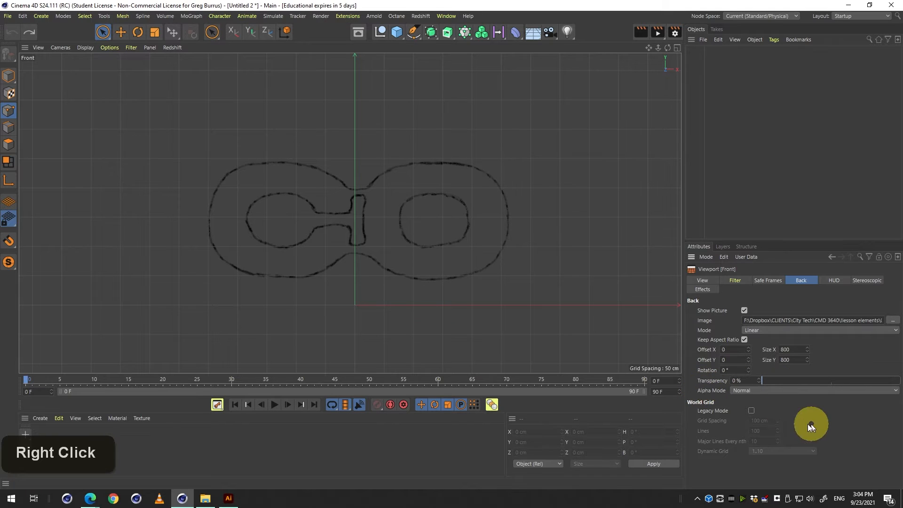
{"action": "mouse_move", "coordinate": [782, 383]}
{"action": "left_mouse_down"}
{"action": "mouse_move", "coordinate": [879, 385]}
{"action": "mouse_move", "coordinate": [839, 397]}
{"action": "mouse_move", "coordinate": [717, 399]}
{"action": "left_mouse_up"}
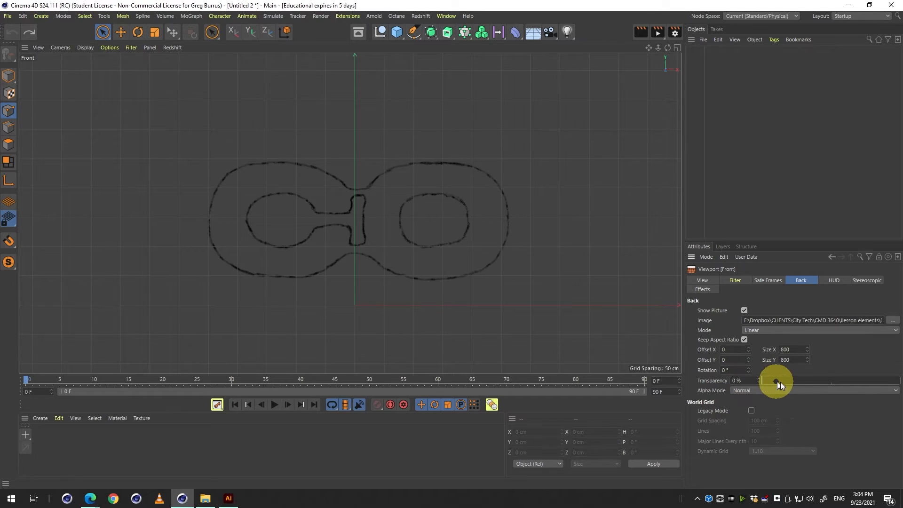
{"action": "mouse_move", "coordinate": [776, 380]}
{"action": "left_mouse_down"}
{"action": "mouse_move", "coordinate": [893, 383]}
{"action": "mouse_move", "coordinate": [849, 392]}
{"action": "mouse_move", "coordinate": [751, 384]}
{"action": "left_mouse_up"}
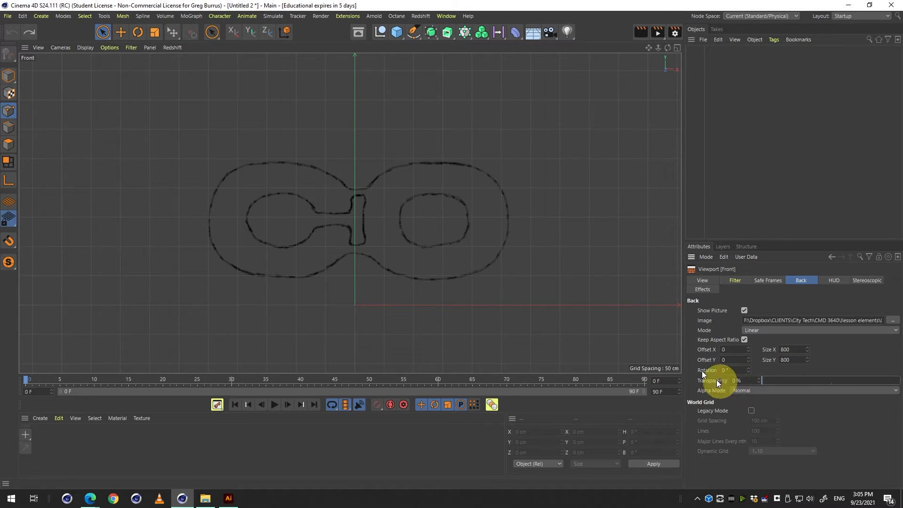
Activate the Spline Pen and review its available spline types, keeping the Type as Bezier
{"action": "left_click", "coordinate": [413, 33]}
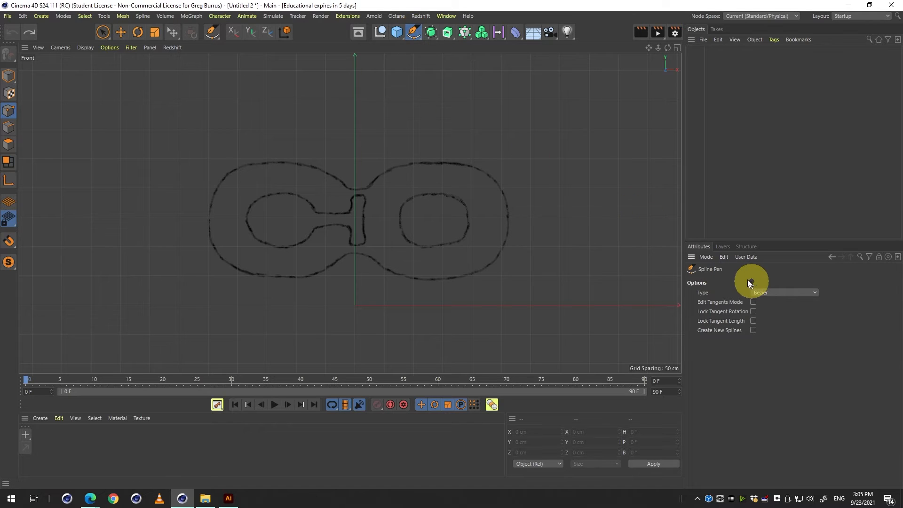
{"action": "left_click", "coordinate": [773, 294]}
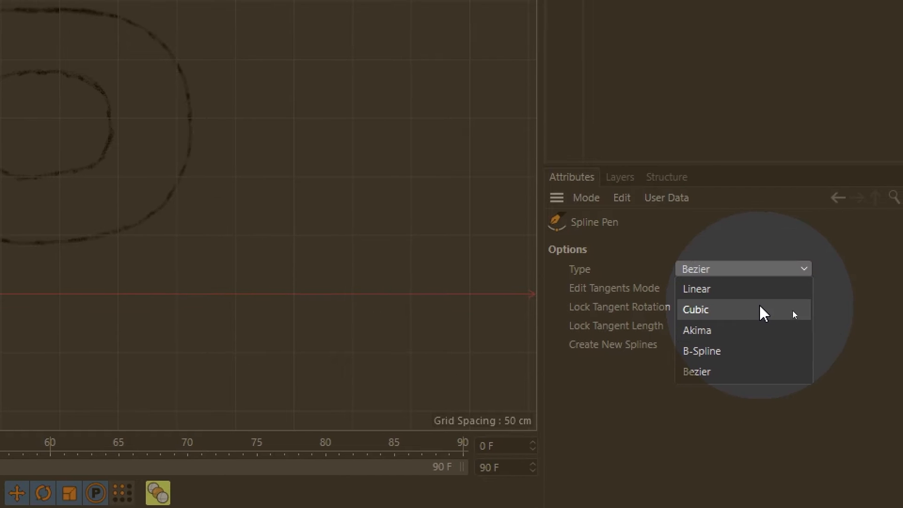
{"action": "left_click", "coordinate": [769, 283]}
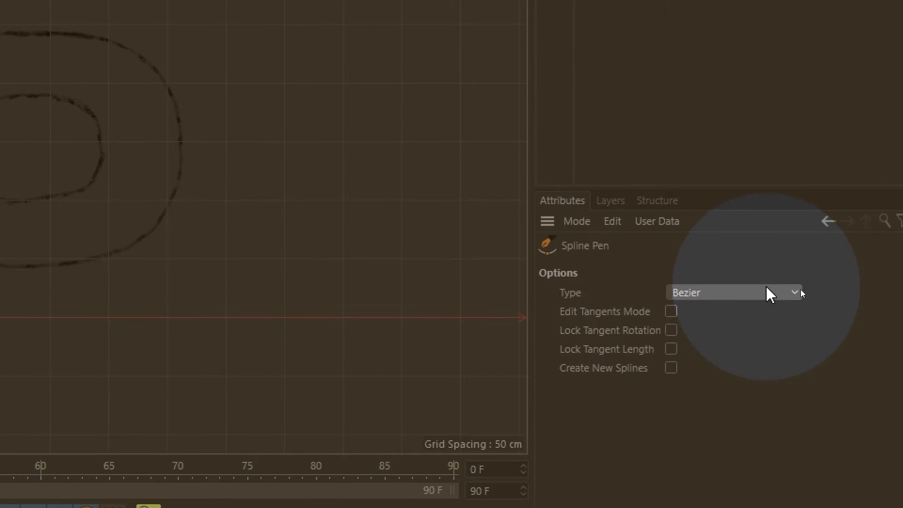
{"action": "left_click", "coordinate": [769, 283]}
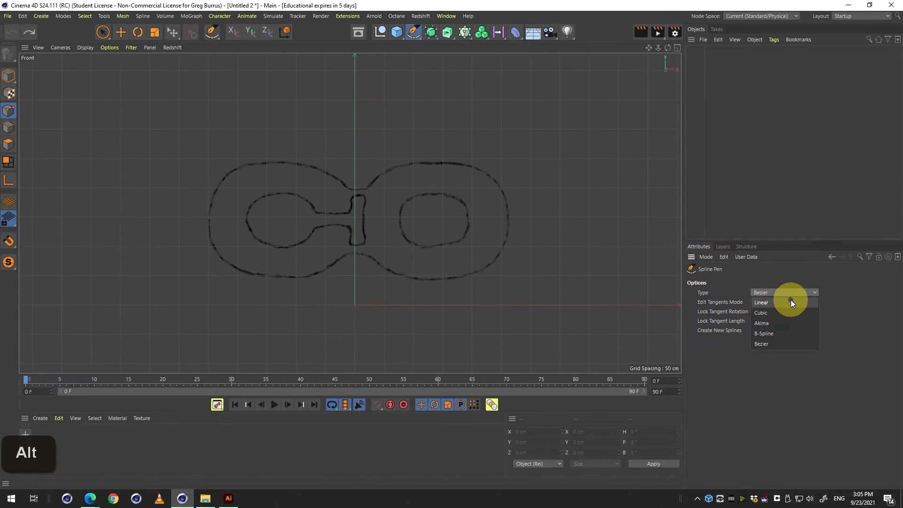
{"action": "left_click", "coordinate": [791, 291]}
{"action": "left_click", "coordinate": [786, 292]}
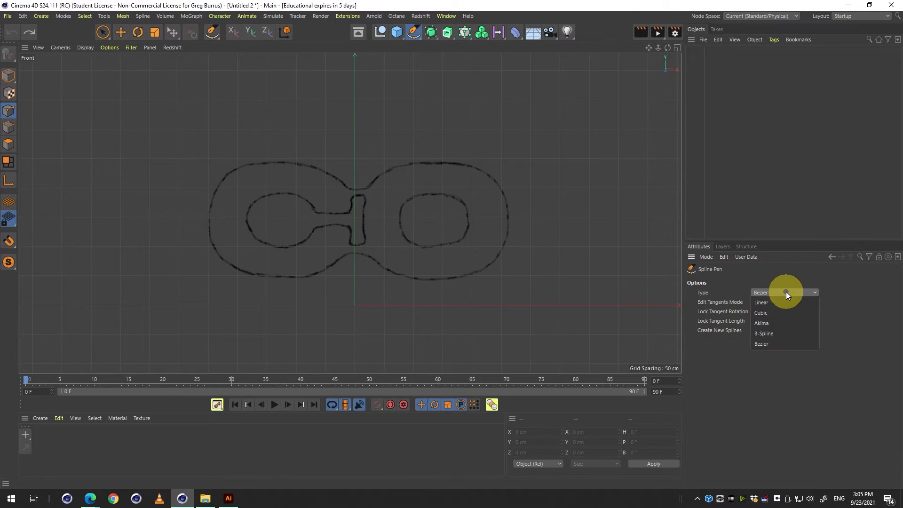
{"action": "left_click", "coordinate": [791, 279]}
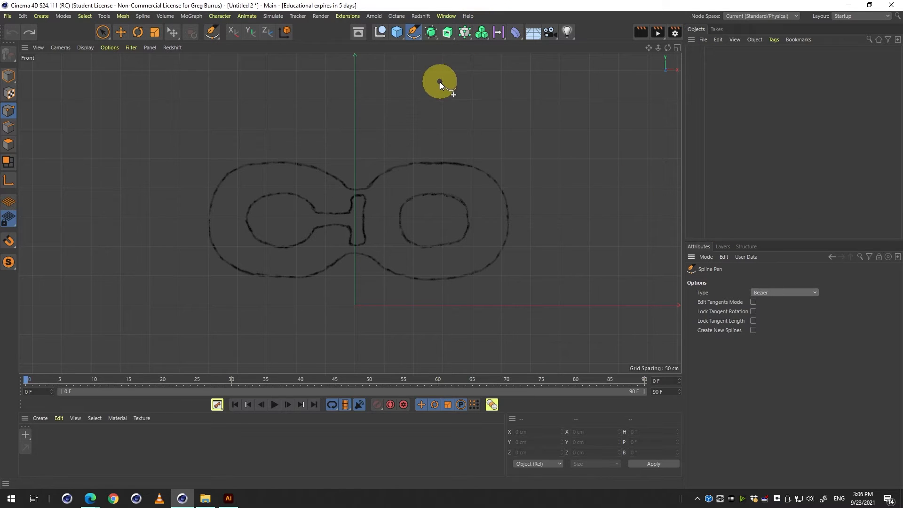
Trace the outer outline with the Spline Pen from the C's left edge over its top and through the dip to the O
{"action": "mouse_move", "coordinate": [417, 121]}
{"action": "left_mouse_down"}
{"action": "mouse_move", "coordinate": [485, 117]}
{"action": "mouse_move", "coordinate": [425, 140]}
{"action": "mouse_move", "coordinate": [418, 86]}
{"action": "mouse_move", "coordinate": [356, 127]}
{"action": "mouse_move", "coordinate": [375, 95]}
{"action": "mouse_move", "coordinate": [385, 133]}
{"action": "mouse_move", "coordinate": [395, 129]}
{"action": "mouse_move", "coordinate": [366, 95]}
{"action": "mouse_move", "coordinate": [329, 105]}
{"action": "mouse_move", "coordinate": [268, 100]}
{"action": "mouse_move", "coordinate": [312, 105]}
{"action": "mouse_move", "coordinate": [276, 106]}
{"action": "mouse_move", "coordinate": [292, 107]}
{"action": "mouse_move", "coordinate": [355, 100]}
{"action": "mouse_move", "coordinate": [263, 99]}
{"action": "mouse_move", "coordinate": [395, 126]}
{"action": "mouse_move", "coordinate": [337, 114]}
{"action": "left_mouse_up"}
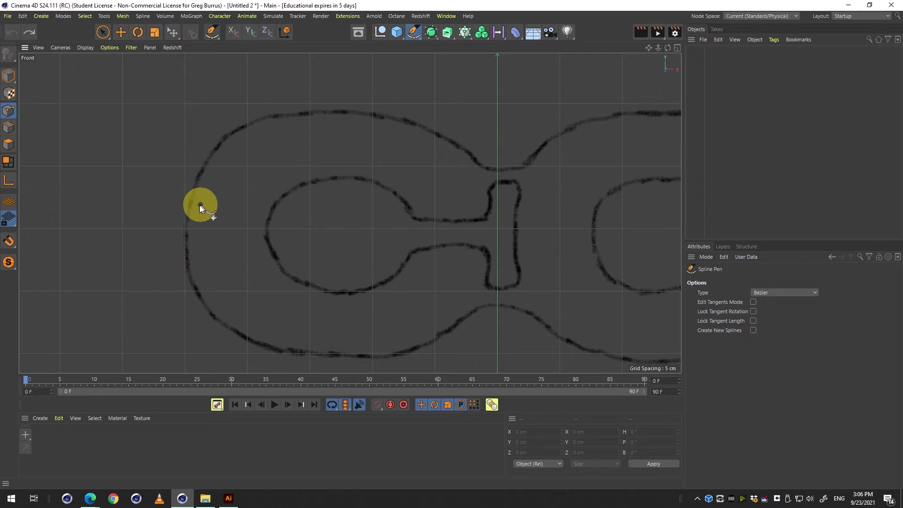
{"action": "mouse_move", "coordinate": [181, 235]}
{"action": "left_mouse_down"}
{"action": "mouse_move", "coordinate": [193, 226]}
{"action": "mouse_move", "coordinate": [172, 243]}
{"action": "left_mouse_up"}
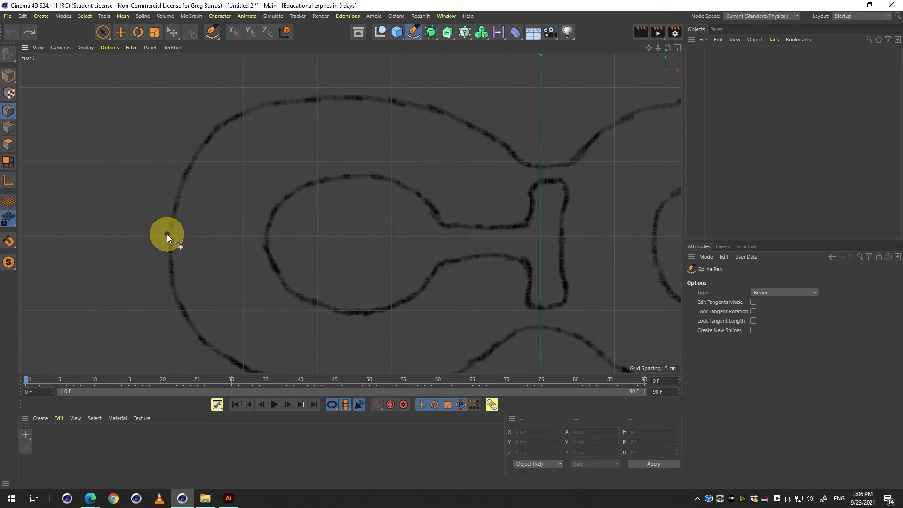
{"action": "left_click", "coordinate": [168, 234]}
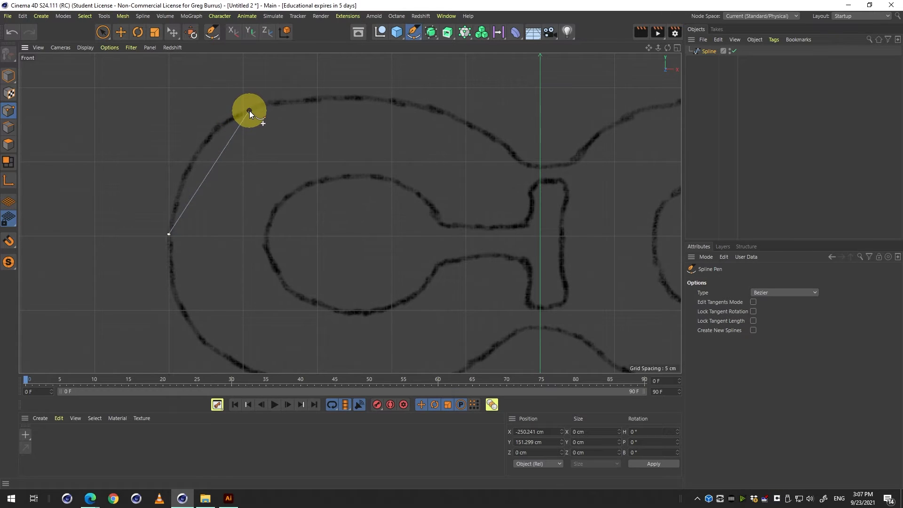
{"action": "left_click_drag", "start_coordinate": [249, 111], "coordinate": [301, 94]}
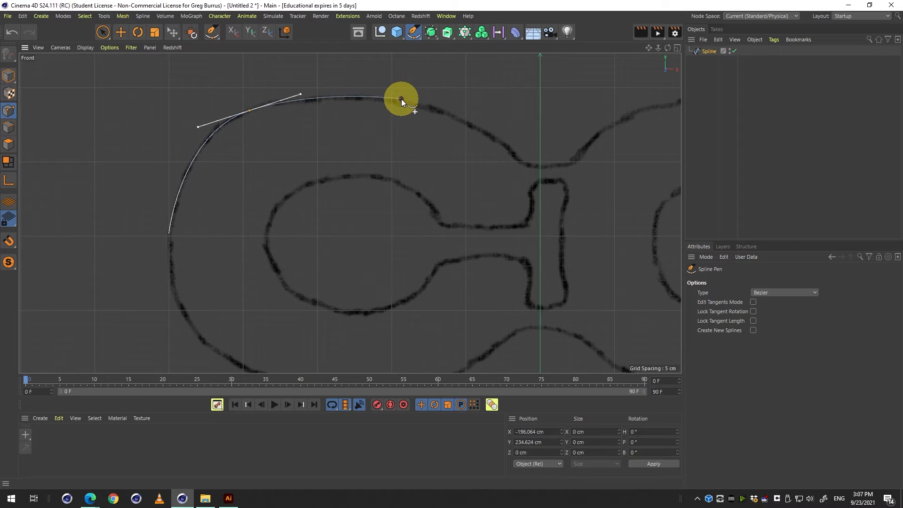
{"action": "left_click", "coordinate": [413, 105]}
{"action": "left_click_drag", "start_coordinate": [416, 106], "coordinate": [430, 111]}
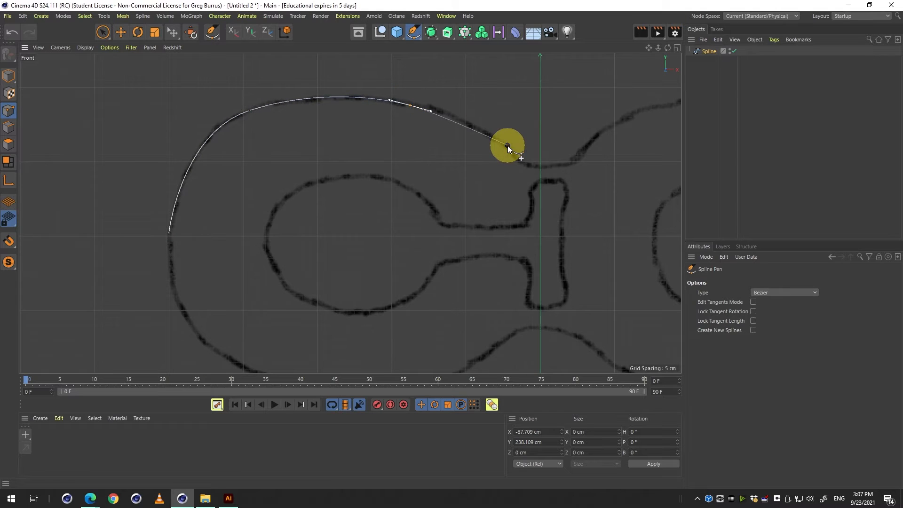
{"action": "left_click_drag", "start_coordinate": [494, 140], "coordinate": [567, 166]}
{"action": "key", "text": "1"}
{"action": "left_click_drag", "start_coordinate": [580, 131], "coordinate": [341, 176]}
{"action": "key", "text": "1"}
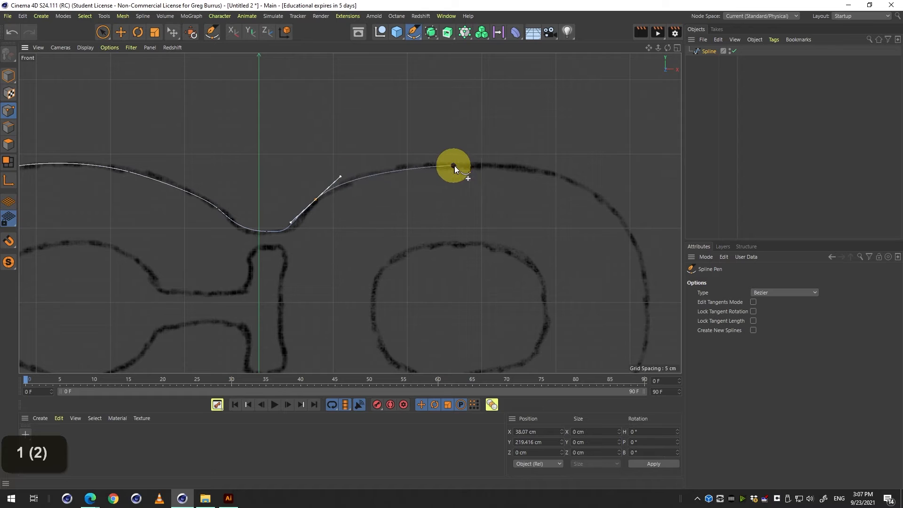
Continue the outer outline with curved points around the O's top, right side and bottom
{"action": "left_click_drag", "start_coordinate": [467, 164], "coordinate": [499, 166]}
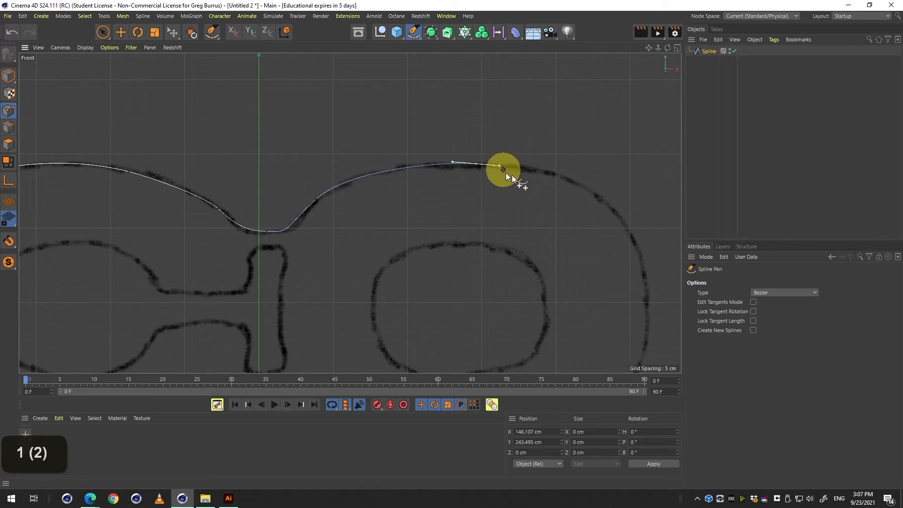
{"action": "left_click_drag", "start_coordinate": [637, 243], "coordinate": [580, 241]}
{"action": "key", "text": "1"}
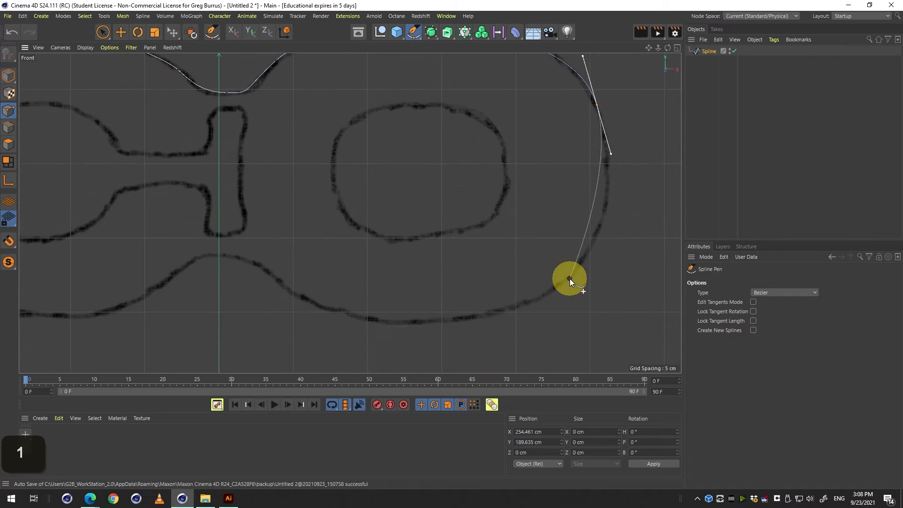
{"action": "left_click_drag", "start_coordinate": [569, 279], "coordinate": [535, 313]}
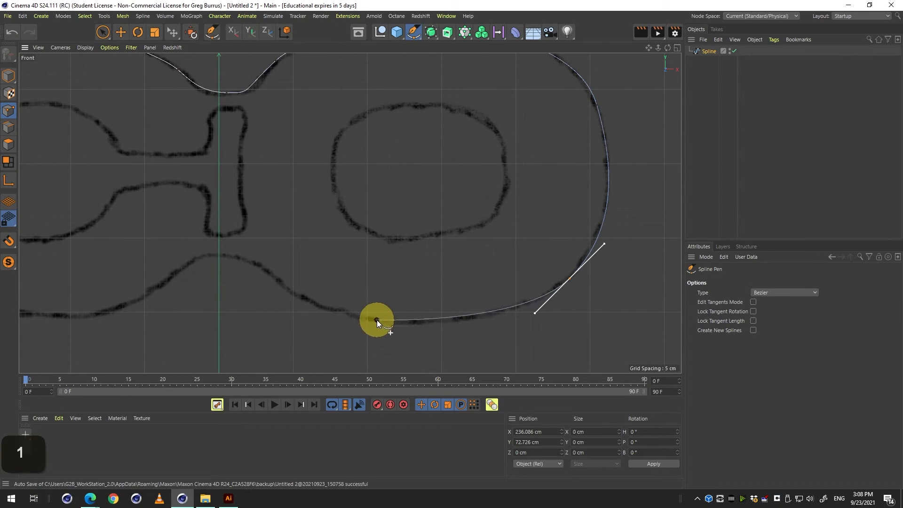
{"action": "left_click_drag", "start_coordinate": [377, 319], "coordinate": [356, 317]}
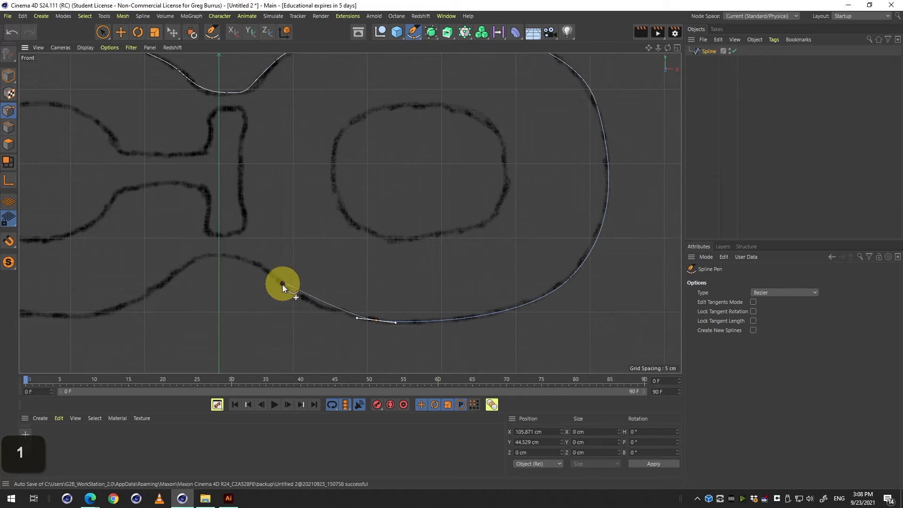
Trace the outer outline's lower dip and the C's underside, and close the spline at its starting point
{"action": "left_click_drag", "start_coordinate": [282, 284], "coordinate": [270, 272]}
{"action": "key", "text": "1"}
{"action": "left_click_drag", "start_coordinate": [346, 269], "coordinate": [544, 274]}
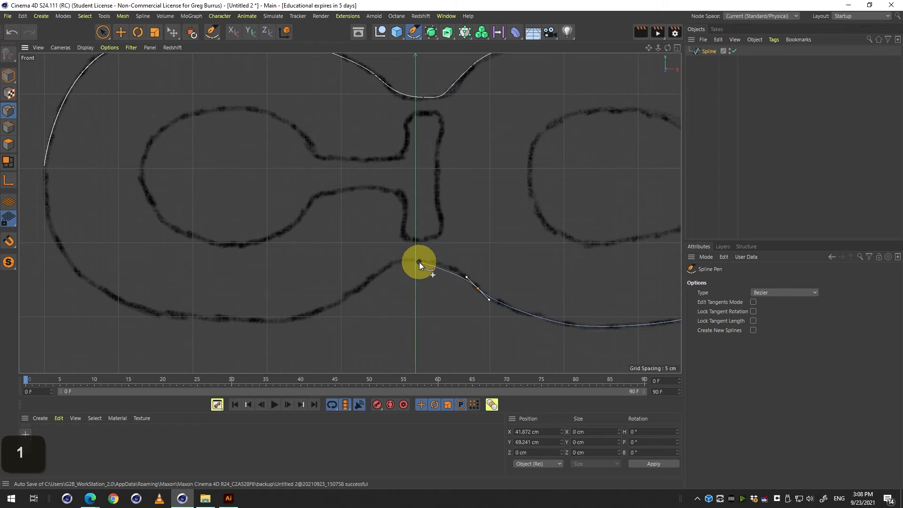
{"action": "left_click_drag", "start_coordinate": [419, 261], "coordinate": [382, 304]}
{"action": "key", "text": "1"}
{"action": "key", "text": "1"}
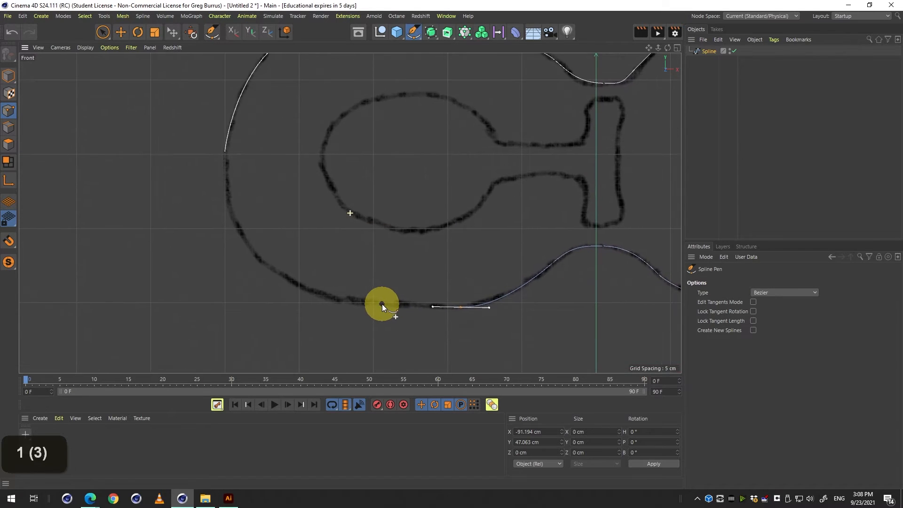
{"action": "mouse_move", "coordinate": [316, 292]}
{"action": "left_mouse_down"}
{"action": "mouse_move", "coordinate": [295, 283]}
{"action": "mouse_move", "coordinate": [324, 283]}
{"action": "left_mouse_up"}
{"action": "key", "text": "1"}
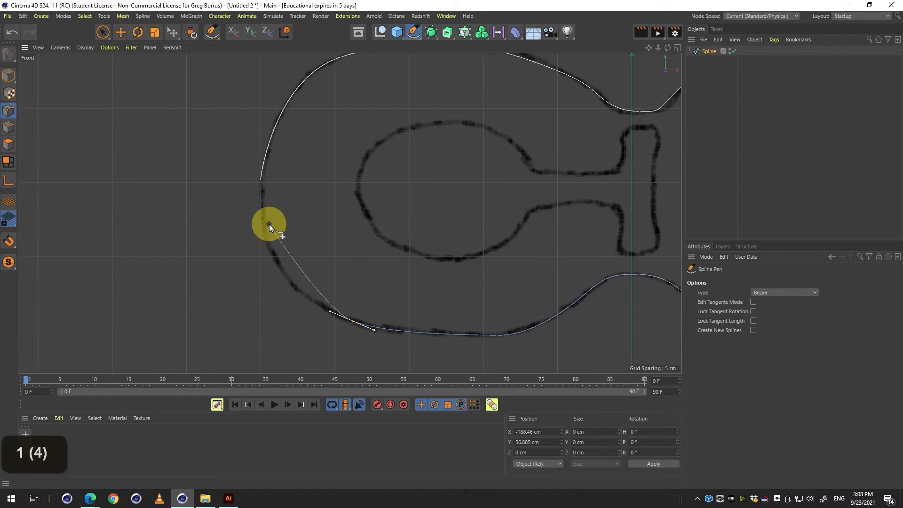
{"action": "left_click_drag", "start_coordinate": [266, 242], "coordinate": [259, 213]}
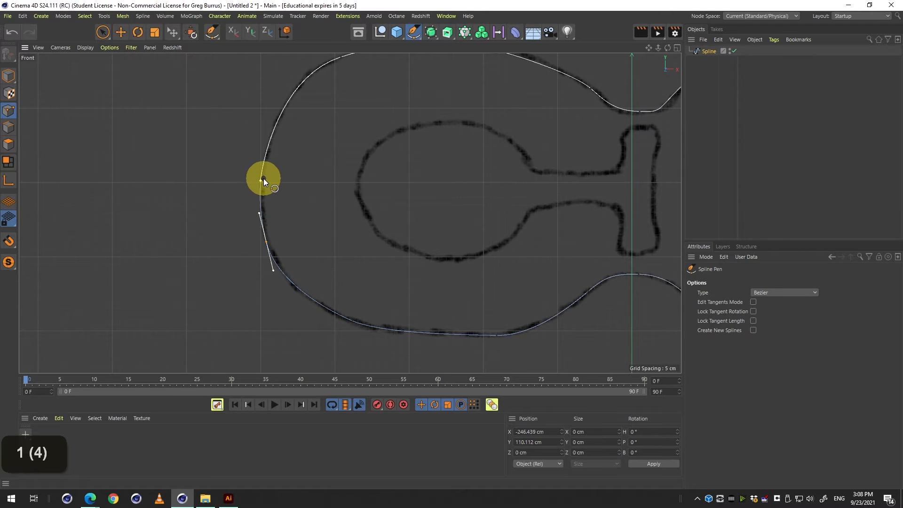
{"action": "left_click", "coordinate": [262, 179]}
Trace the C's inner contour from its left edge over the top, along the narrow neck and around the vertical bar's upper end
{"action": "key", "text": "1"}
{"action": "left_click_drag", "start_coordinate": [376, 196], "coordinate": [280, 210]}
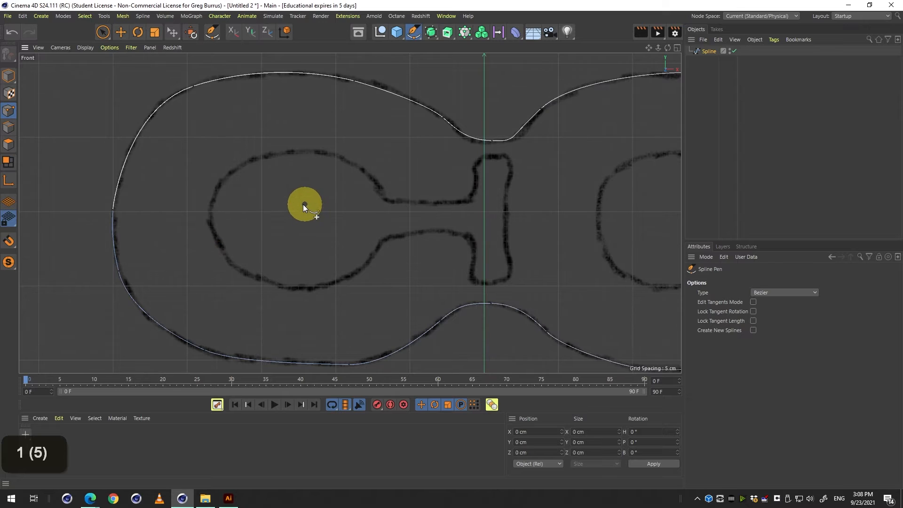
{"action": "left_click", "coordinate": [214, 224]}
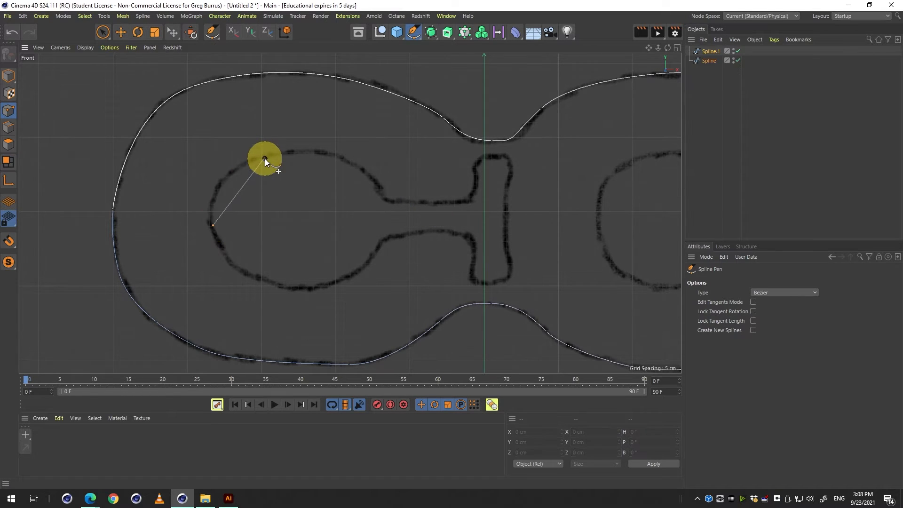
{"action": "left_click_drag", "start_coordinate": [266, 157], "coordinate": [317, 143]}
{"action": "left_click", "coordinate": [353, 177]}
{"action": "left_click_drag", "start_coordinate": [373, 182], "coordinate": [375, 190]}
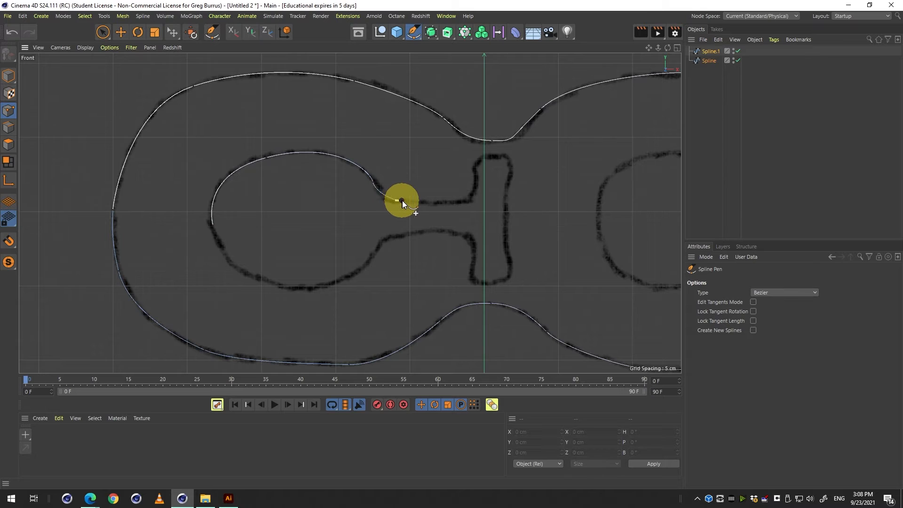
{"action": "left_click_drag", "start_coordinate": [462, 197], "coordinate": [465, 200]}
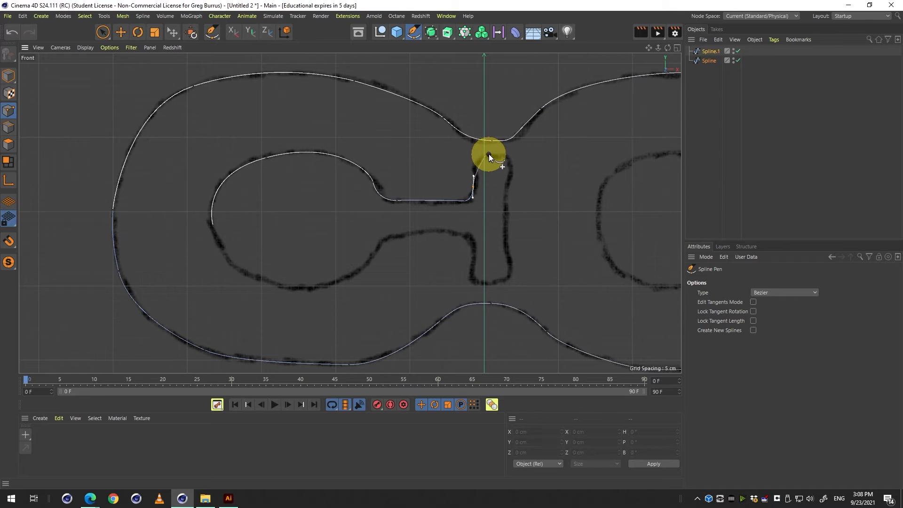
{"action": "left_click_drag", "start_coordinate": [484, 158], "coordinate": [511, 171]}
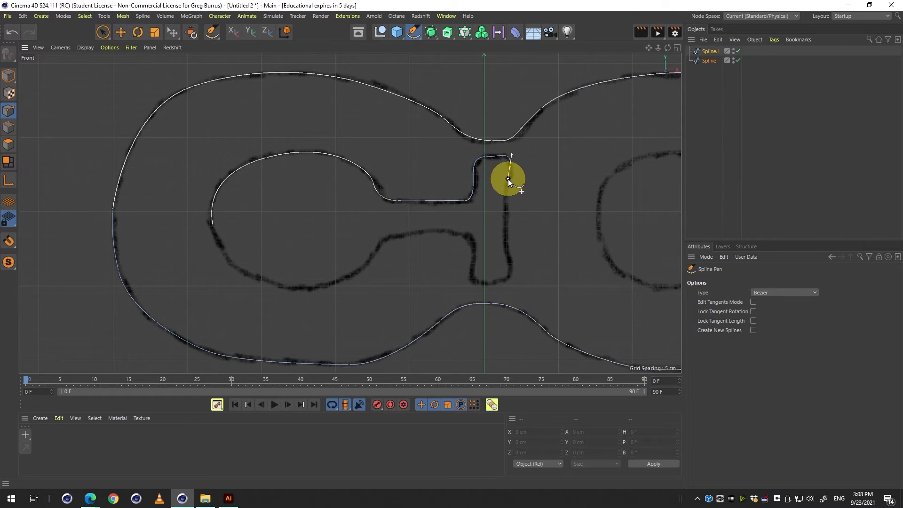
Trace the vertical bar's right side and lower end up to the neck's underside, undoing the misplaced points
{"action": "left_click_drag", "start_coordinate": [506, 214], "coordinate": [506, 228]}
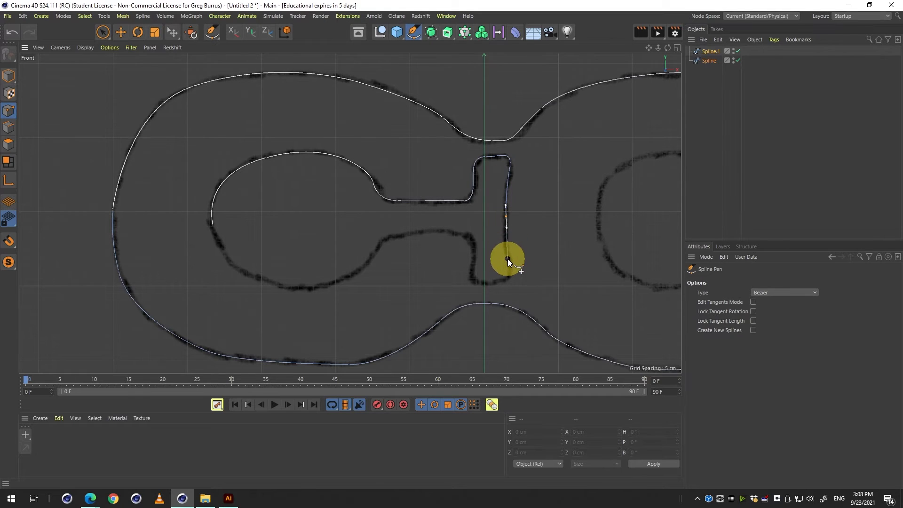
{"action": "left_click_drag", "start_coordinate": [507, 259], "coordinate": [508, 262]}
{"action": "key", "text": "z"}
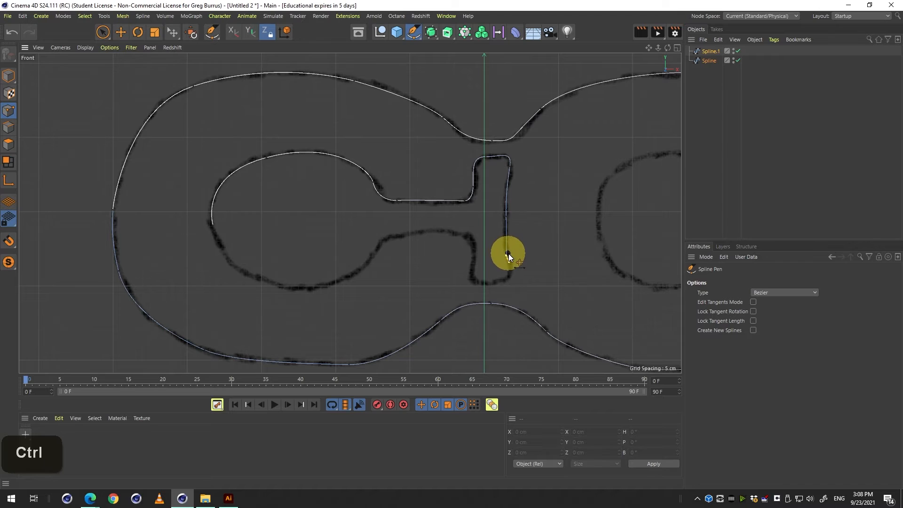
{"action": "key", "text": "ctrl+z"}
{"action": "left_click_drag", "start_coordinate": [508, 258], "coordinate": [474, 246]}
{"action": "double_click", "coordinate": [441, 230]}
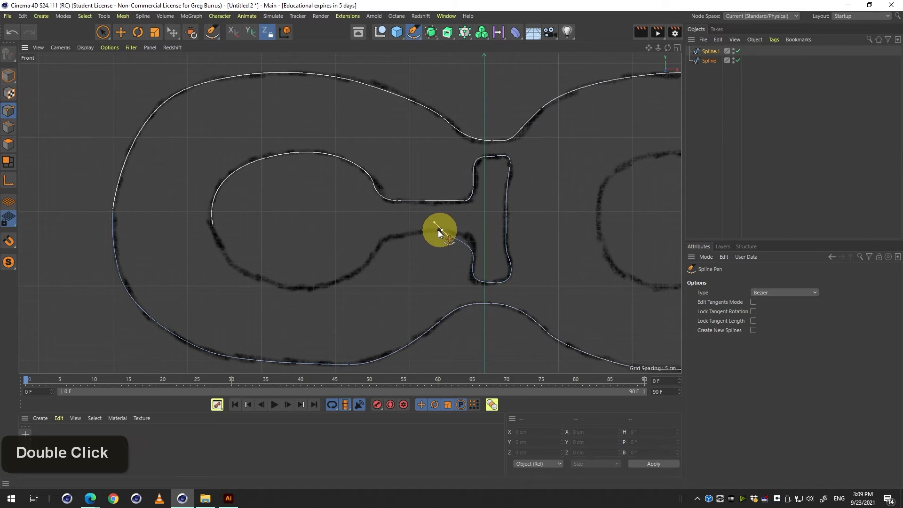
{"action": "key", "text": "ctrl+z"}
{"action": "key", "text": "ctrl+z"}
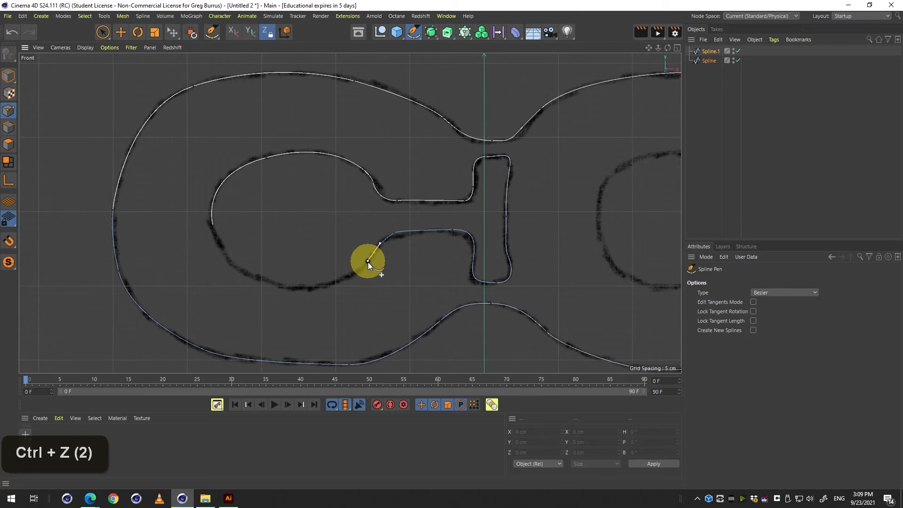
Trace the lower curve of the C's inner contour and close it at its starting point
{"action": "left_click_drag", "start_coordinate": [368, 265], "coordinate": [354, 275]}
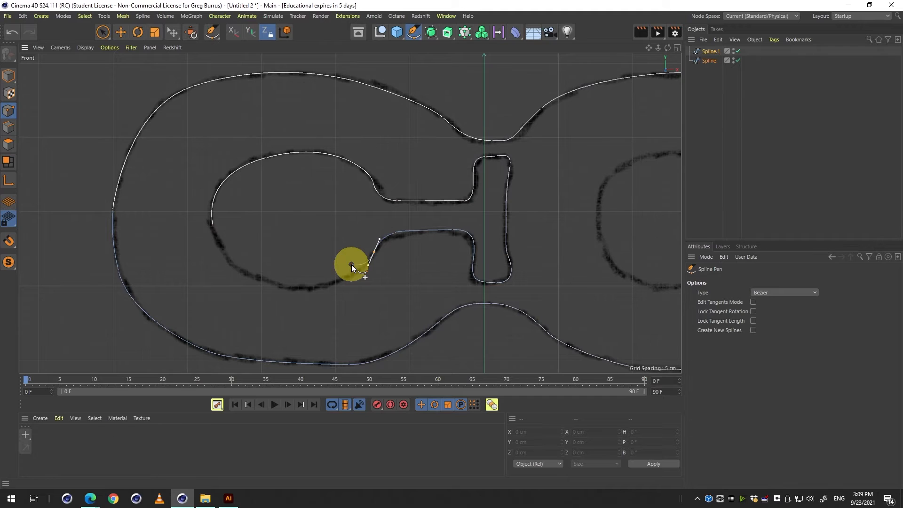
{"action": "left_click_drag", "start_coordinate": [304, 287], "coordinate": [271, 286]}
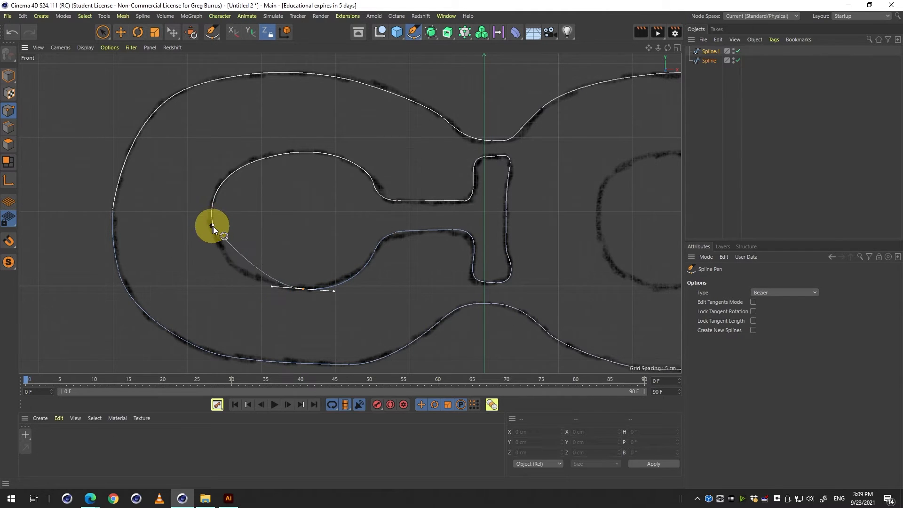
{"action": "left_click_drag", "start_coordinate": [232, 263], "coordinate": [221, 246]}
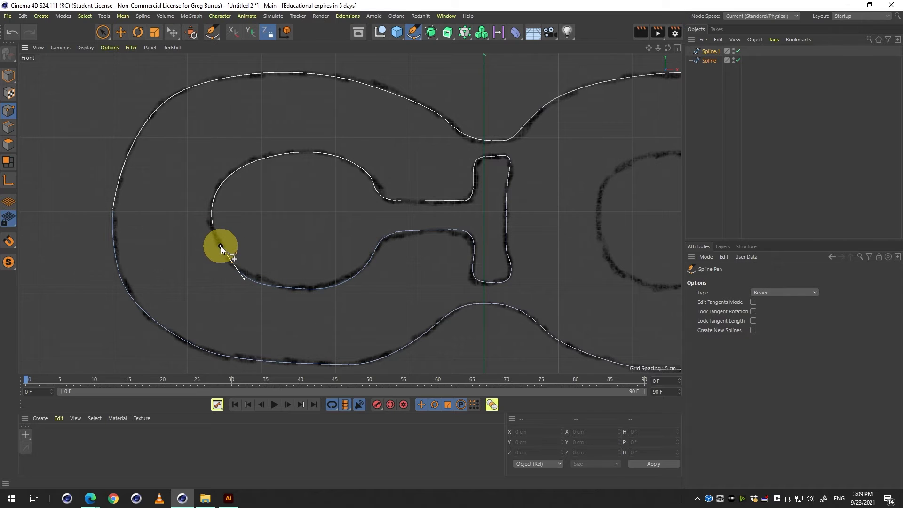
{"action": "left_click", "coordinate": [213, 225]}
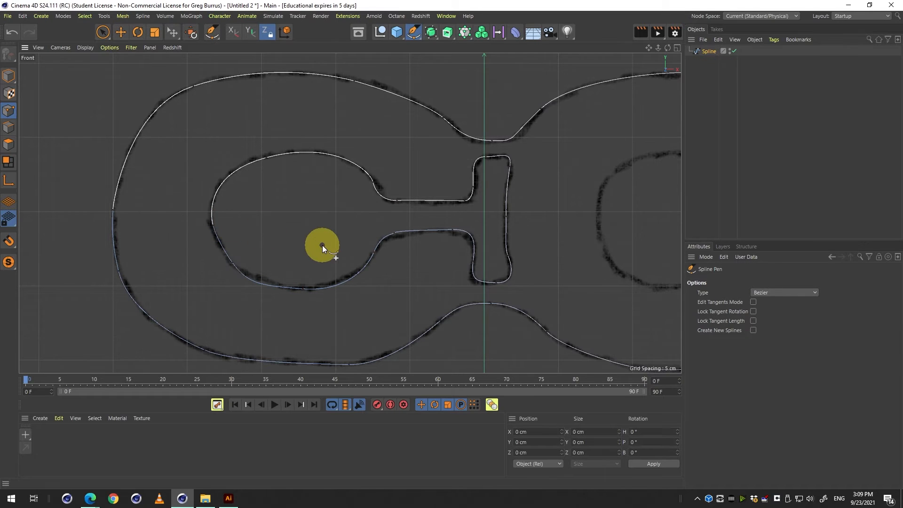
Examine the traced outer and inner contours against the whole background picture in the Front view
{"action": "key", "text": "2"}
{"action": "key", "text": "1"}
{"action": "left_click_drag", "start_coordinate": [370, 227], "coordinate": [286, 229]}
{"action": "key", "text": "2"}
{"action": "key", "text": "1"}
{"action": "key", "text": "2"}
{"action": "mouse_move", "coordinate": [220, 226]}
{"action": "left_mouse_down"}
{"action": "mouse_move", "coordinate": [202, 225]}
{"action": "mouse_move", "coordinate": [284, 226]}
{"action": "mouse_move", "coordinate": [227, 224]}
{"action": "left_mouse_up"}
{"action": "key", "text": "1"}
{"action": "key", "text": "2"}
{"action": "key", "text": "2"}
{"action": "key", "text": "1"}
{"action": "left_click_drag", "start_coordinate": [343, 212], "coordinate": [276, 232]}
{"action": "key", "text": "2"}
{"action": "key", "text": "1"}
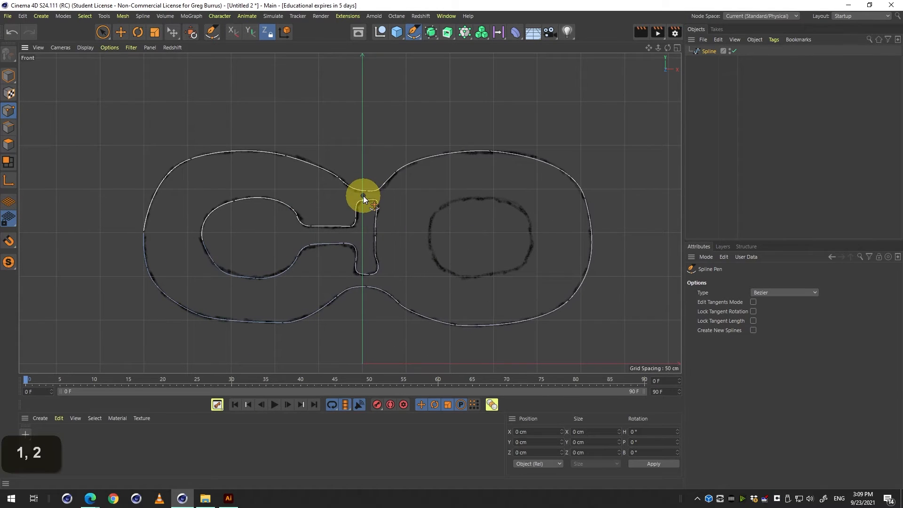
Show the spline in the Perspective view in Model mode, facing it from the front, and activate Live Selection
{"action": "middle_click", "coordinate": [351, 199]}
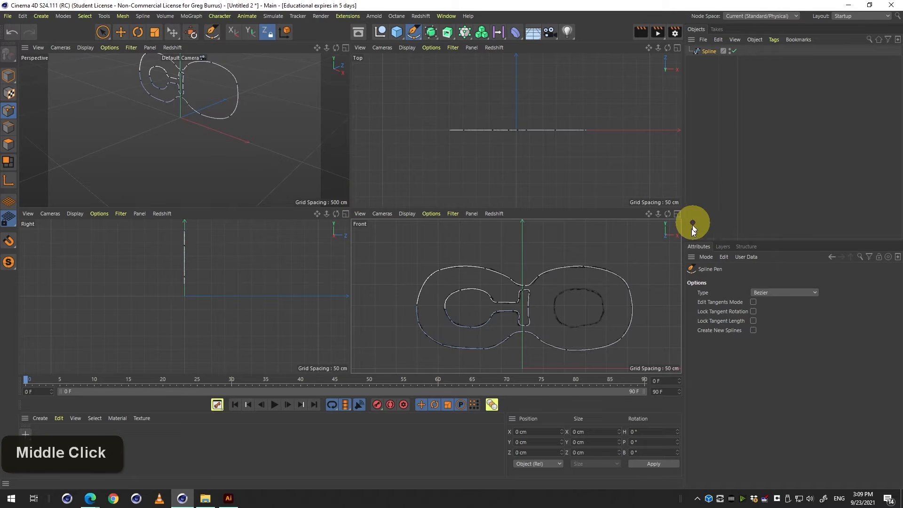
{"action": "middle_click", "coordinate": [313, 142]}
{"action": "left_click", "coordinate": [8, 75]}
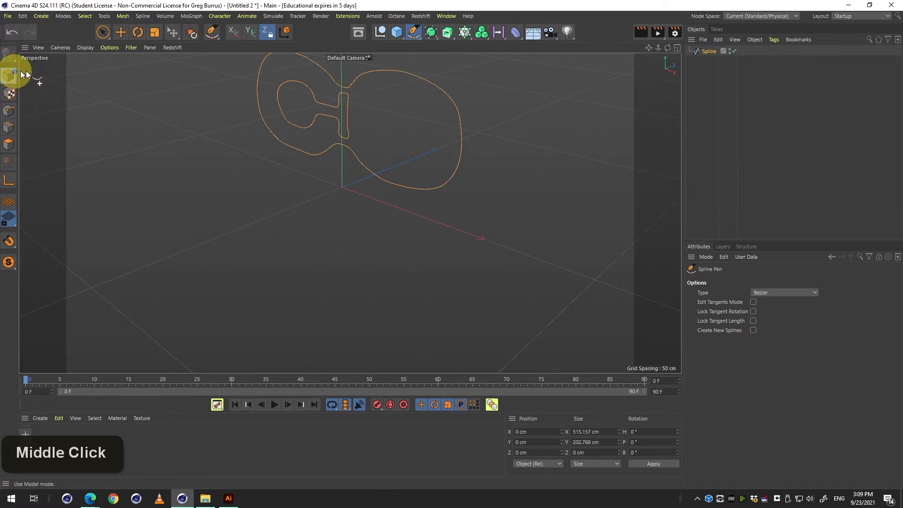
{"action": "key", "text": "1"}
{"action": "left_click_drag", "start_coordinate": [461, 167], "coordinate": [224, 196]}
{"action": "key", "text": "3"}
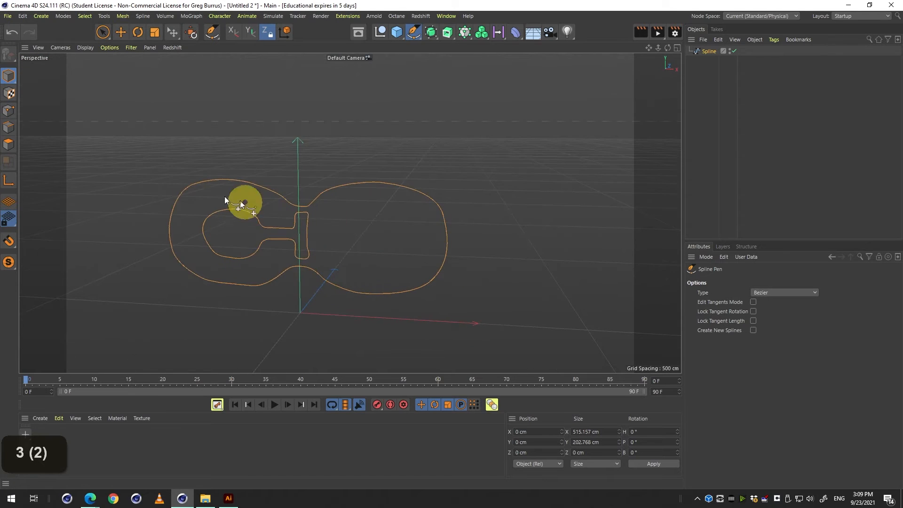
{"action": "left_click_drag", "start_coordinate": [315, 232], "coordinate": [289, 239]}
{"action": "key", "text": "space"}
{"action": "key", "text": "3"}
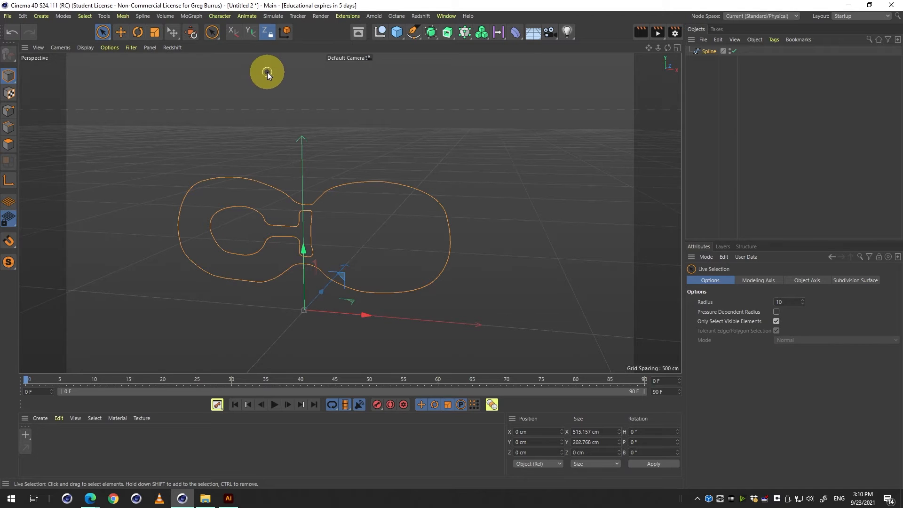
Add an Extrude generator and make the traced CO spline its child
{"action": "key", "text": "z"}
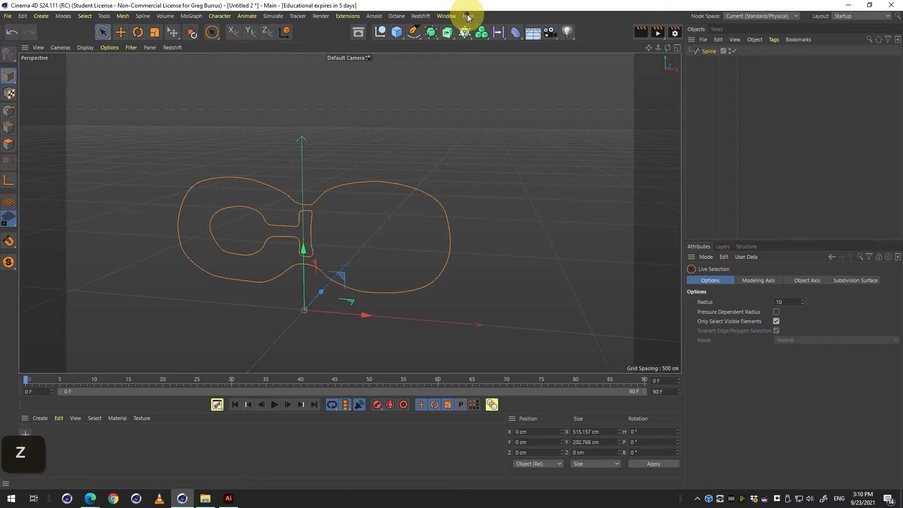
{"action": "left_click", "coordinate": [448, 35]}
{"action": "left_click", "coordinate": [449, 36]}
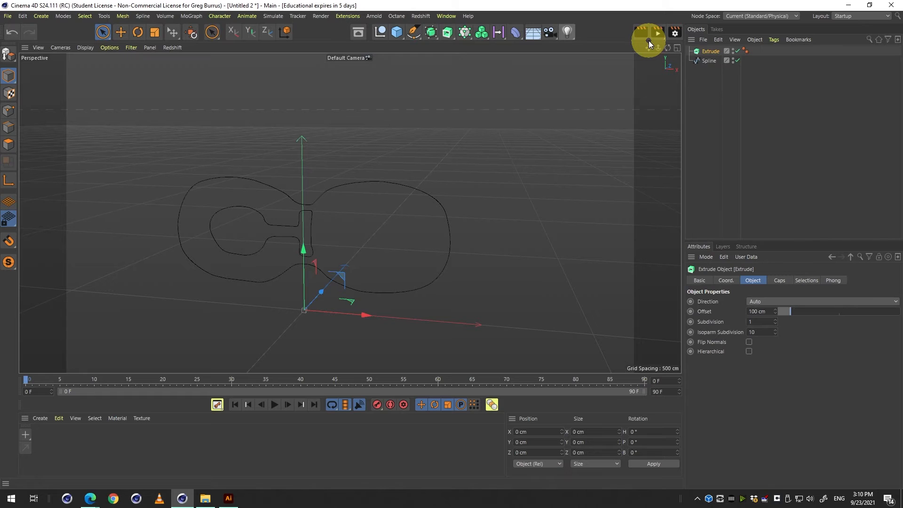
{"action": "left_click", "coordinate": [709, 62]}
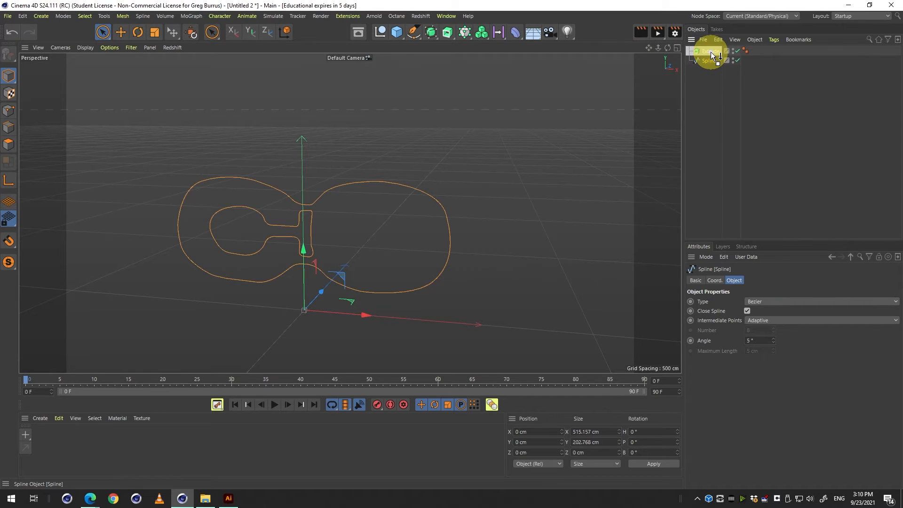
{"action": "left_click_drag", "start_coordinate": [709, 51], "coordinate": [710, 52]}
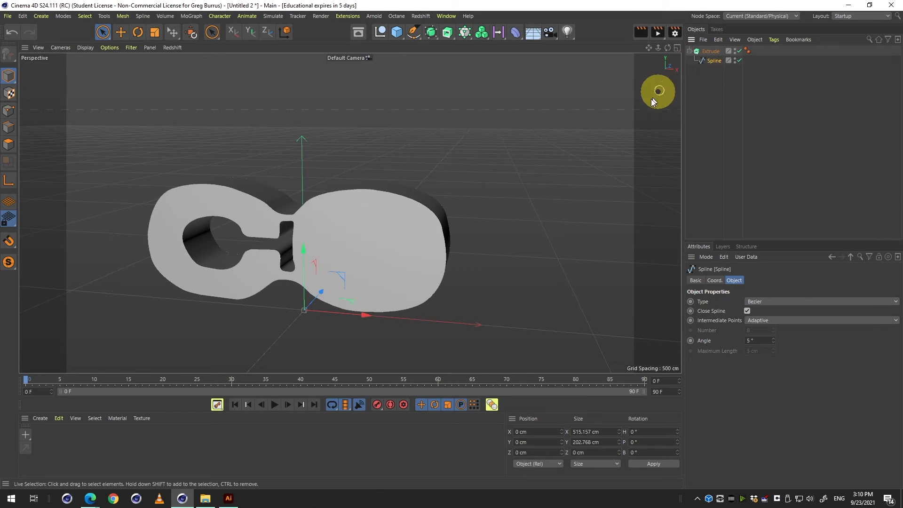
Examine the extruded CO shape from different angles and render it in the Perspective view
{"action": "key", "text": "1"}
{"action": "mouse_move", "coordinate": [475, 177]}
{"action": "left_mouse_down"}
{"action": "mouse_move", "coordinate": [553, 165]}
{"action": "mouse_move", "coordinate": [510, 182]}
{"action": "mouse_move", "coordinate": [488, 177]}
{"action": "mouse_move", "coordinate": [441, 211]}
{"action": "mouse_move", "coordinate": [426, 191]}
{"action": "mouse_move", "coordinate": [458, 189]}
{"action": "mouse_move", "coordinate": [433, 201]}
{"action": "mouse_move", "coordinate": [458, 207]}
{"action": "mouse_move", "coordinate": [487, 198]}
{"action": "mouse_move", "coordinate": [464, 199]}
{"action": "mouse_move", "coordinate": [464, 177]}
{"action": "left_mouse_up"}
{"action": "key", "text": "3"}
{"action": "key", "text": "3"}
{"action": "key", "text": "1"}
{"action": "key", "text": "3"}
{"action": "key", "text": "3"}
{"action": "key", "text": "1"}
{"action": "key", "text": "3"}
{"action": "key", "text": "1"}
{"action": "key", "text": "3"}
{"action": "key", "text": "ctrl+r"}
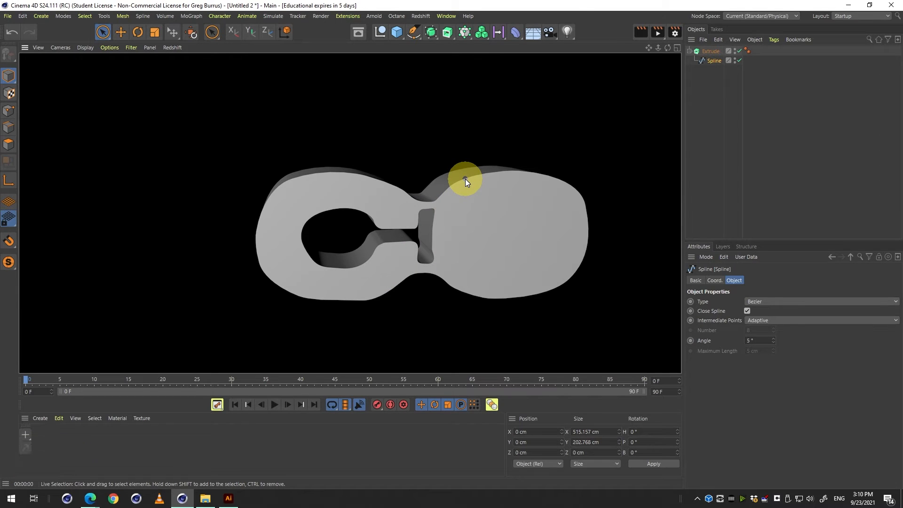
Render the extruded shape to the Picture Viewer and close that window
{"action": "key", "text": "shift+r"}
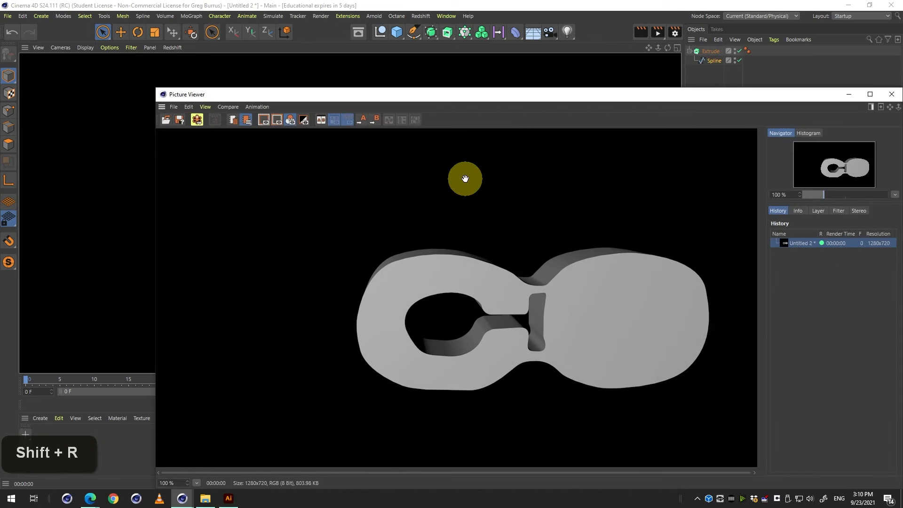
{"action": "left_click", "coordinate": [578, 216]}
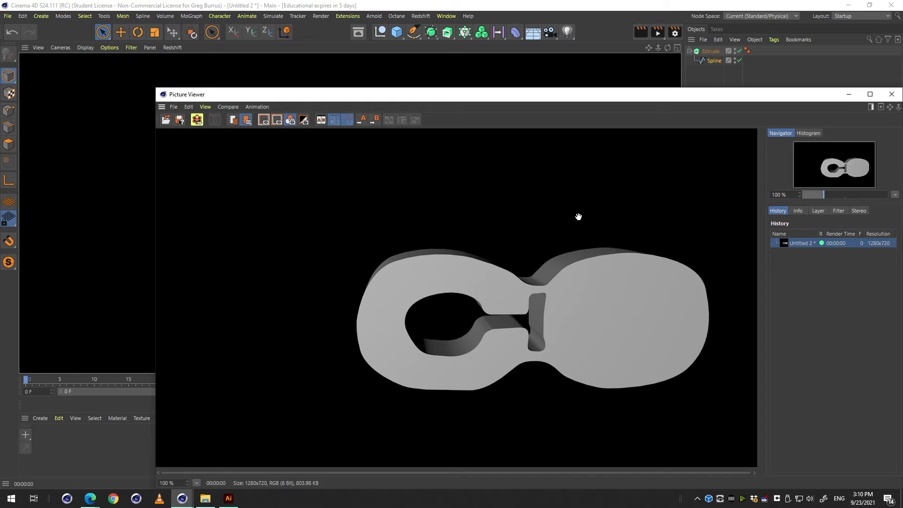
{"action": "left_click", "coordinate": [890, 94]}
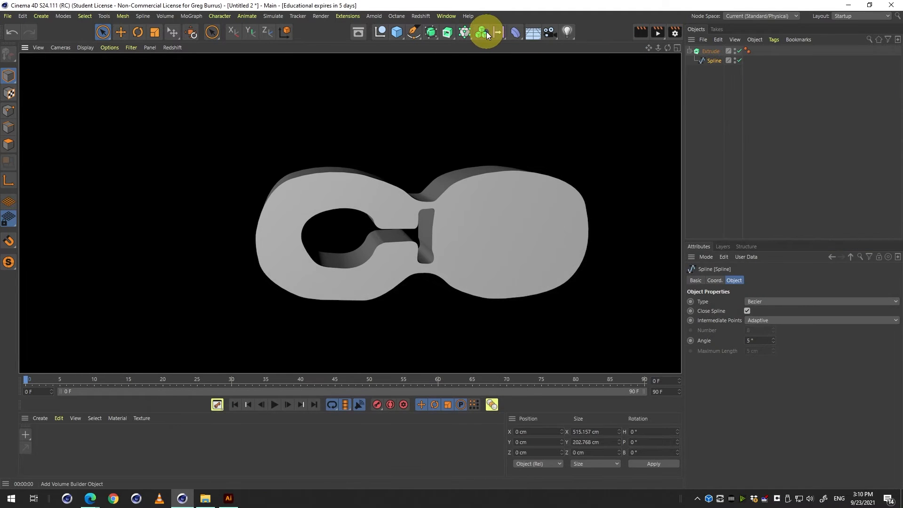
{"action": "left_click", "coordinate": [452, 32]}
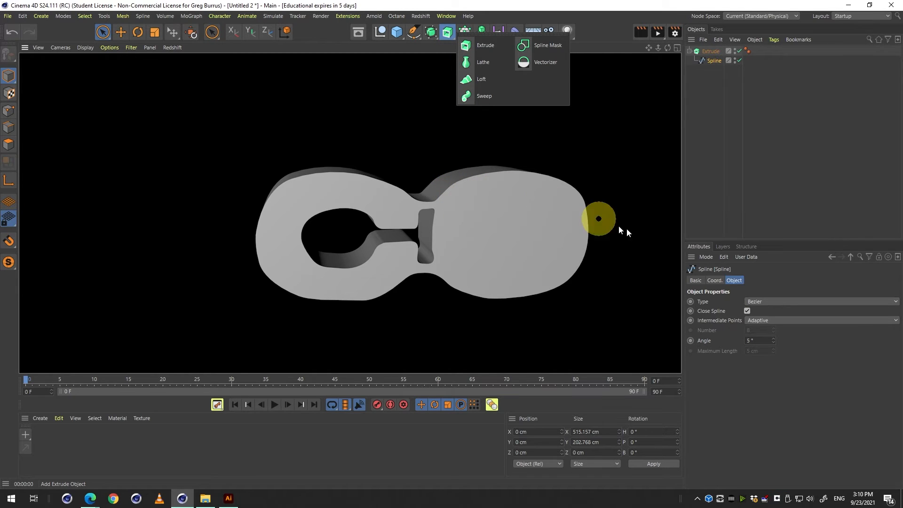
{"action": "left_click", "coordinate": [749, 283]}
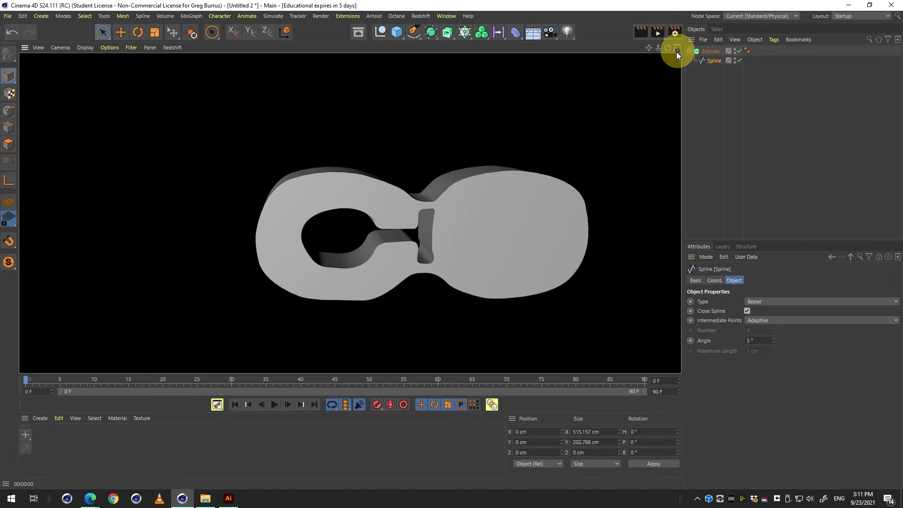
{"action": "left_click", "coordinate": [449, 33]}
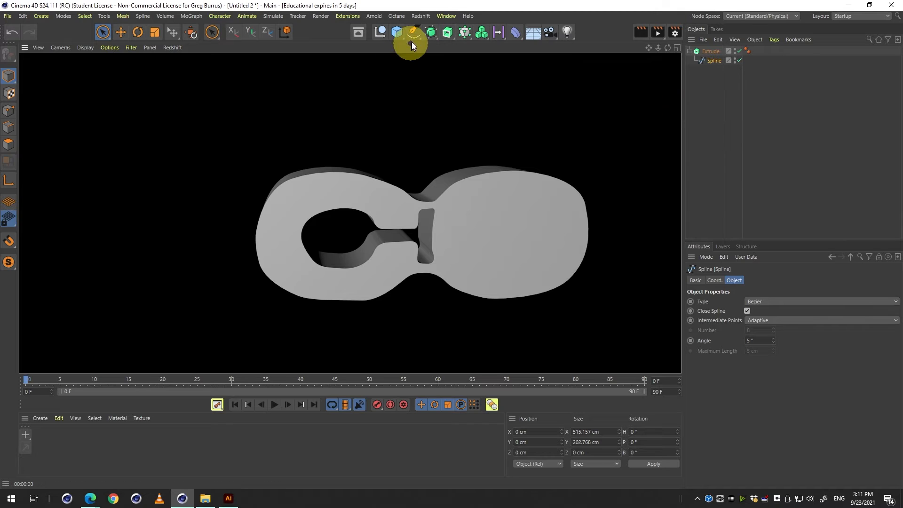
{"action": "left_click", "coordinate": [417, 29]}
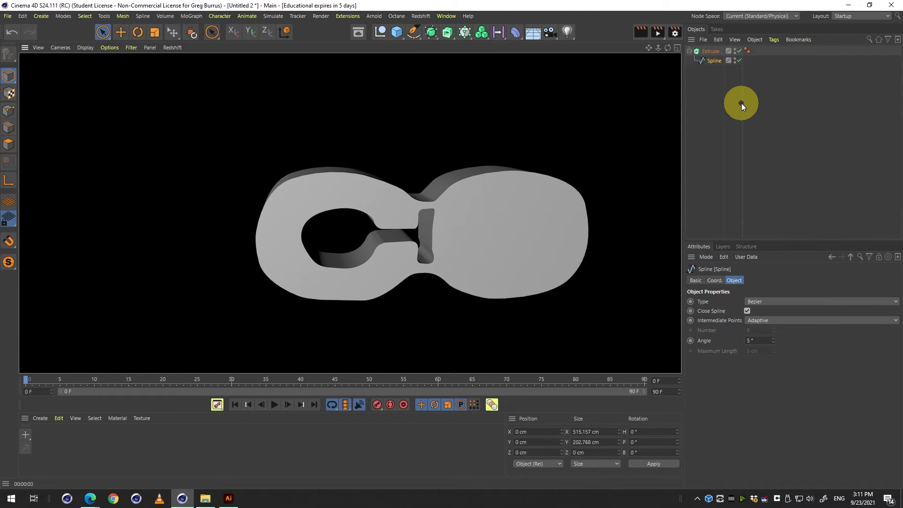
Disable the Extrude generator and show the Front view full size
{"action": "left_click", "coordinate": [715, 51]}
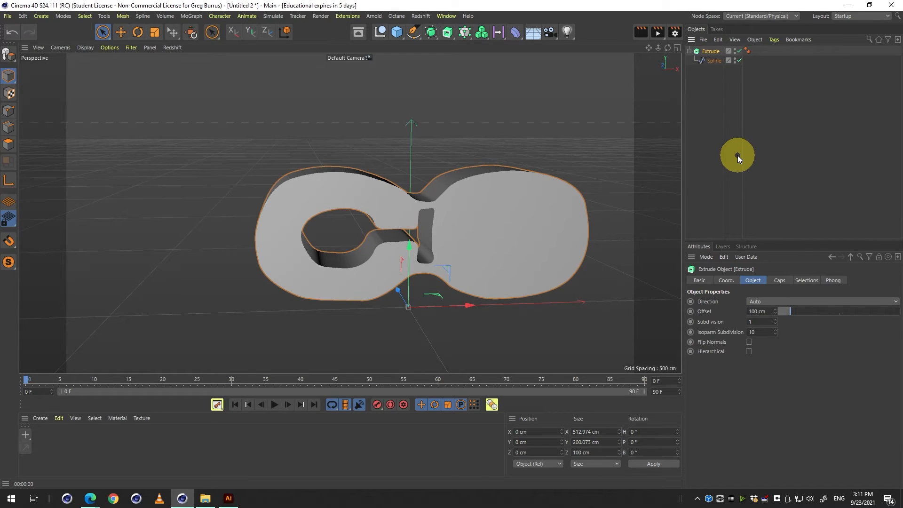
{"action": "left_click", "coordinate": [736, 50]}
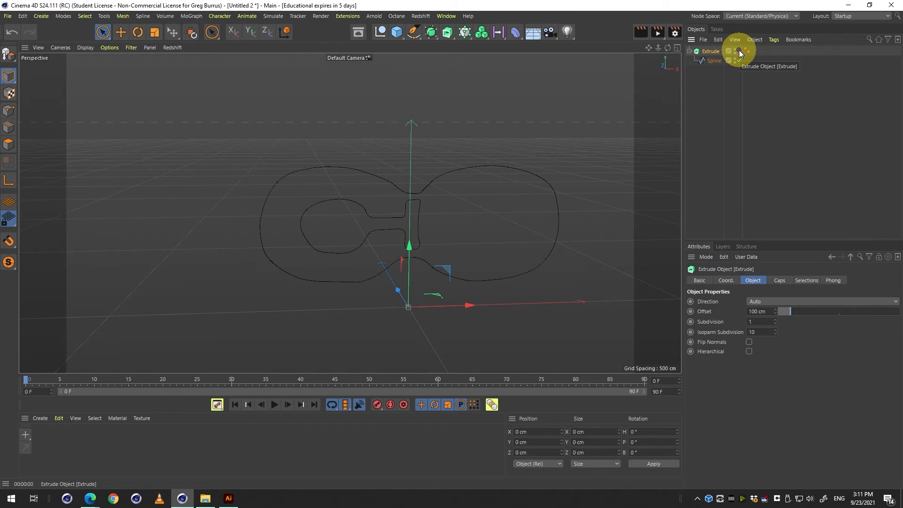
{"action": "middle_click", "coordinate": [423, 162]}
{"action": "middle_click", "coordinate": [484, 300]}
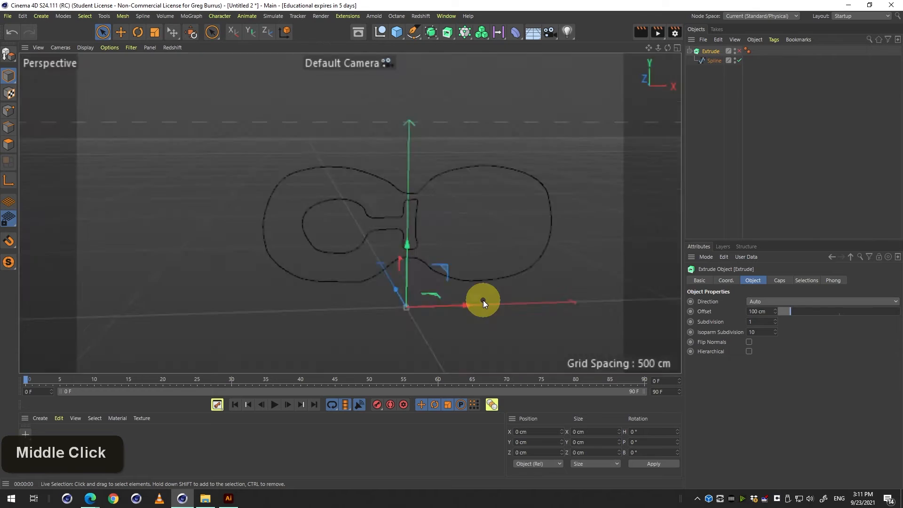
Try drawing a Bezier point above the O with the CO spline selected, and undo it
{"action": "left_click", "coordinate": [712, 61]}
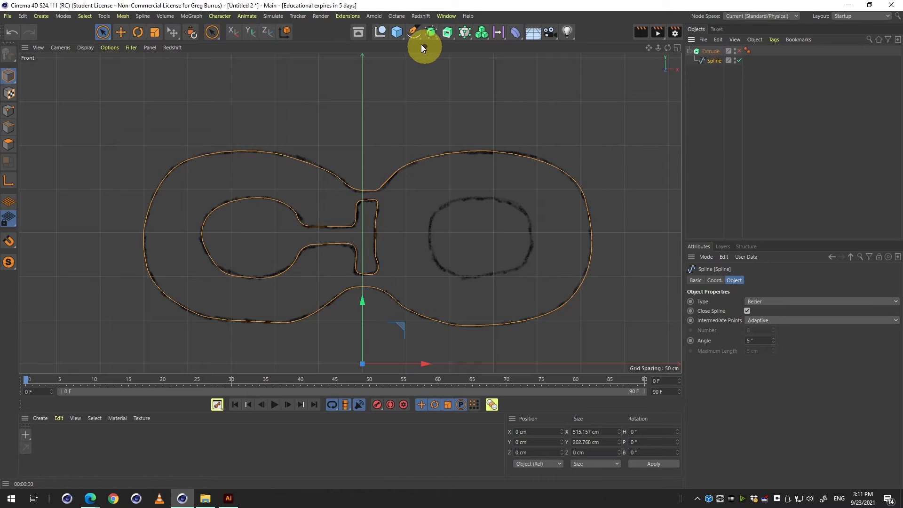
{"action": "left_click", "coordinate": [412, 33]}
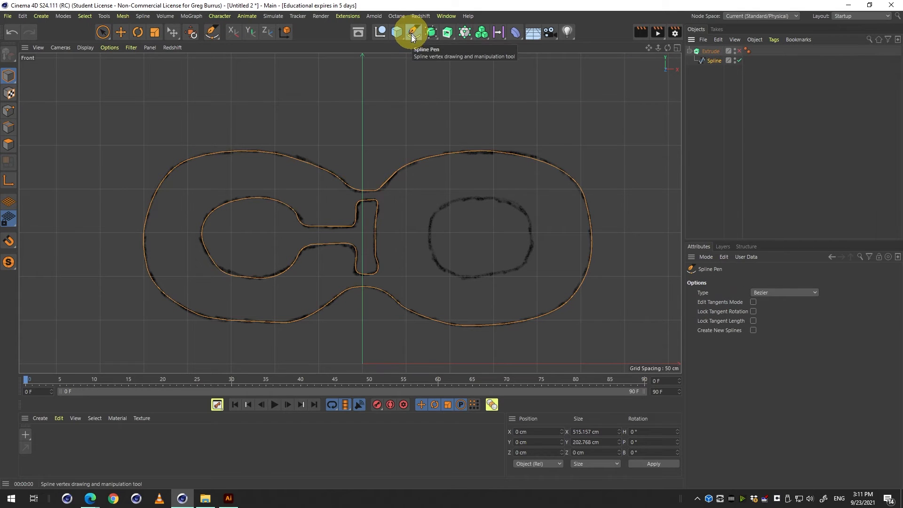
{"action": "left_click_drag", "start_coordinate": [482, 99], "coordinate": [509, 118]}
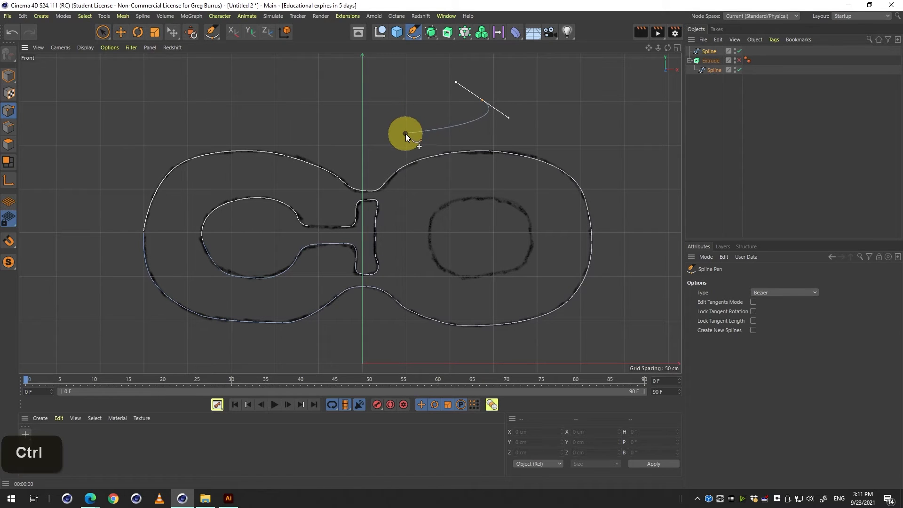
{"action": "key", "text": "ctrl+z"}
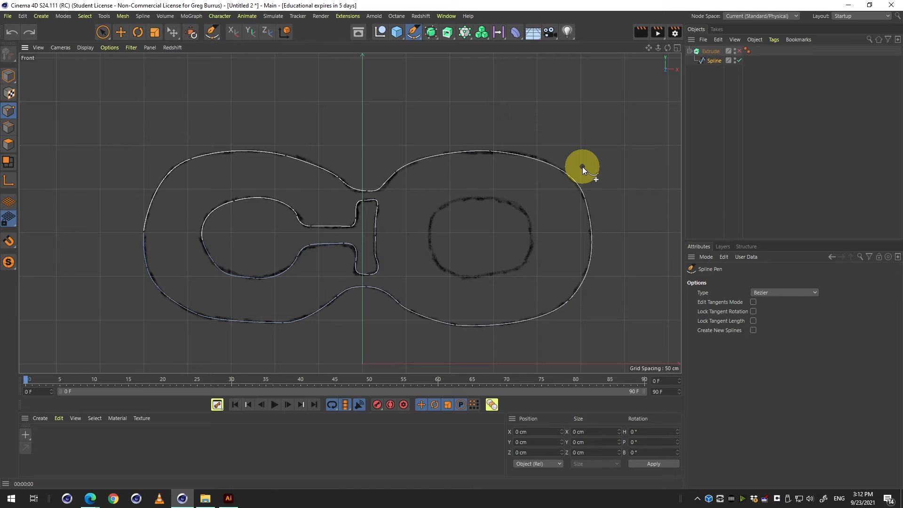
Deselect all objects and switch to Model mode in preparation for tracing the O's inner contour
{"action": "key", "text": "1"}
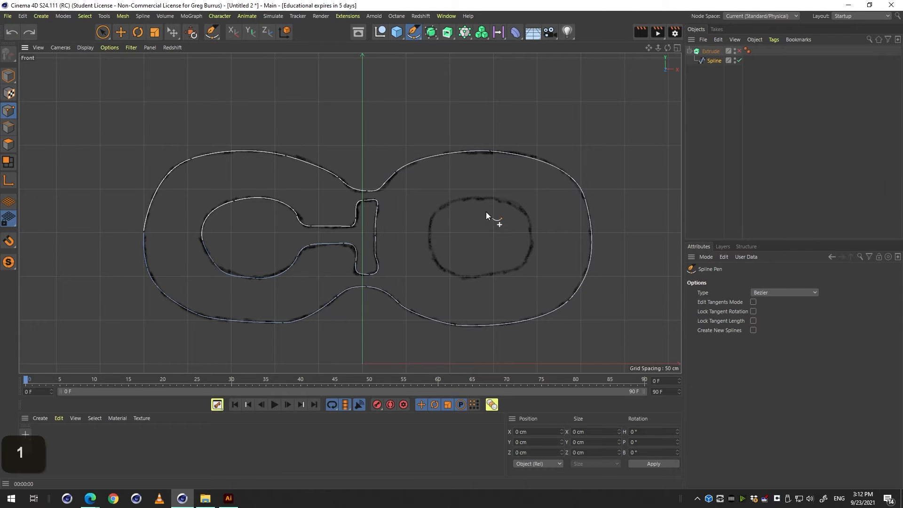
{"action": "left_click_drag", "start_coordinate": [471, 217], "coordinate": [433, 174]}
{"action": "key", "text": "2"}
{"action": "key", "text": "1"}
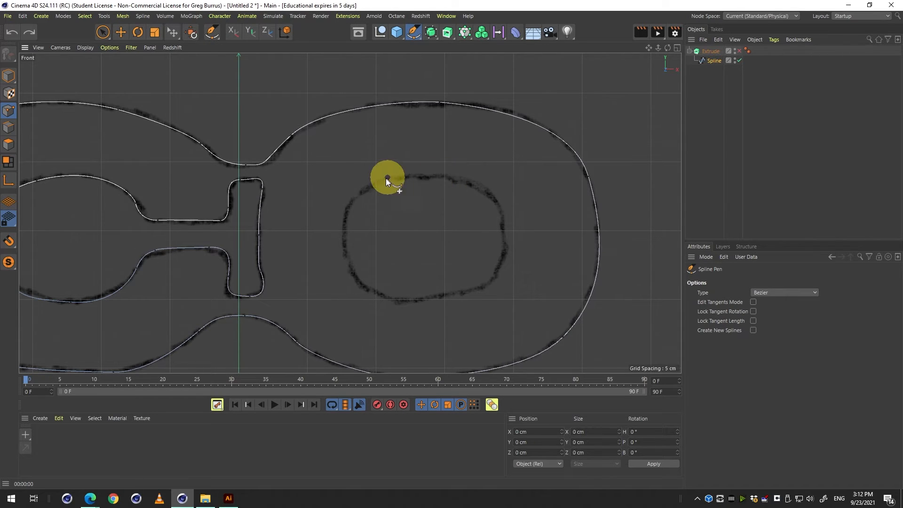
{"action": "left_click", "coordinate": [801, 136]}
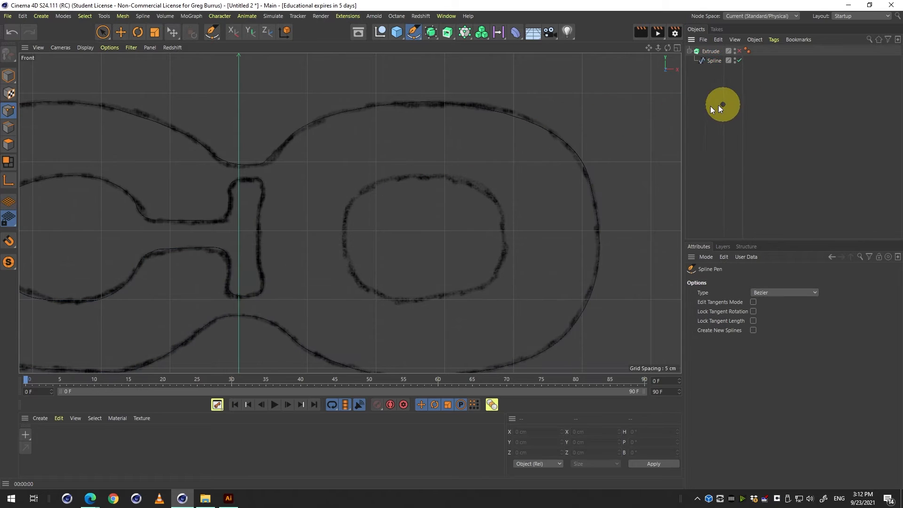
{"action": "left_click", "coordinate": [12, 78]}
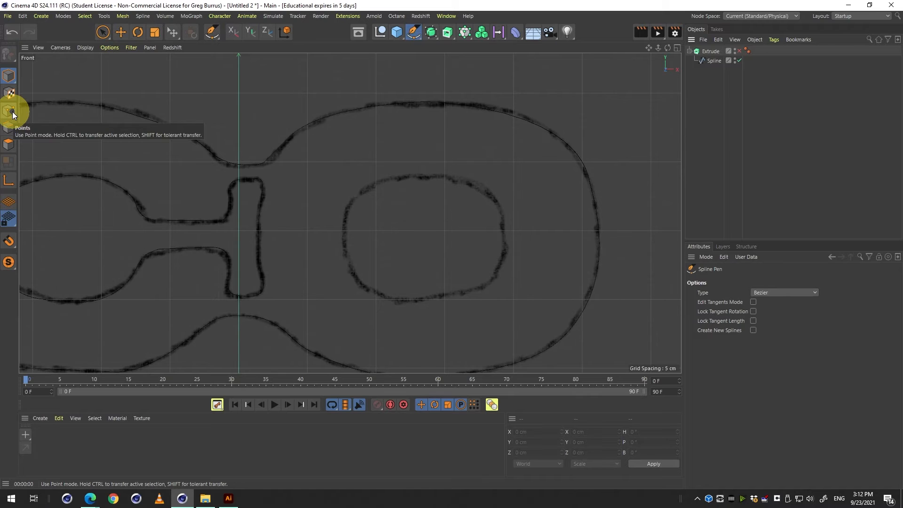
{"action": "key", "text": "ctrl+F2"}
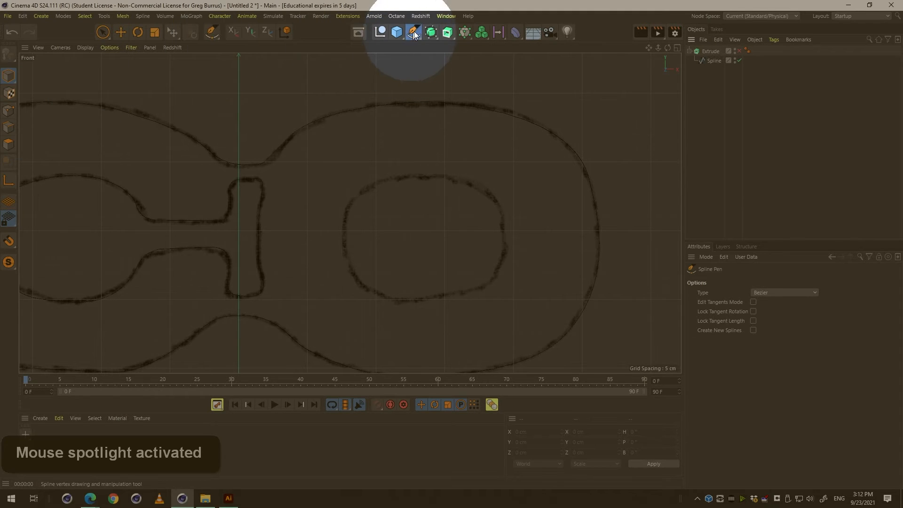
{"action": "left_click", "coordinate": [359, 138]}
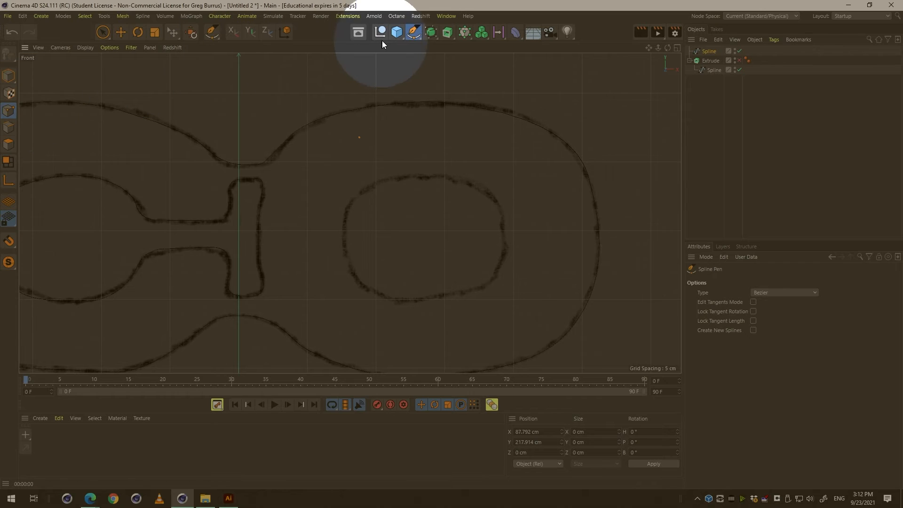
{"action": "left_click", "coordinate": [780, 135]}
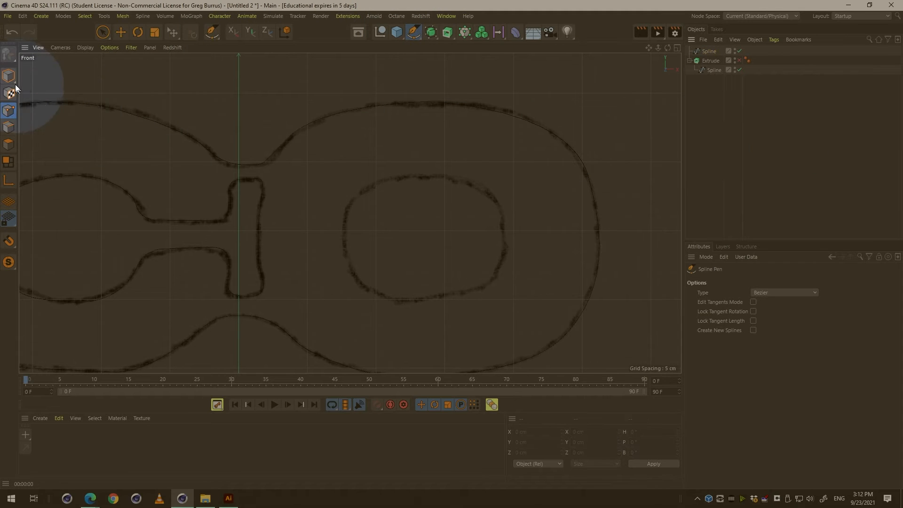
{"action": "left_click", "coordinate": [32, 105], "text": "alt"}
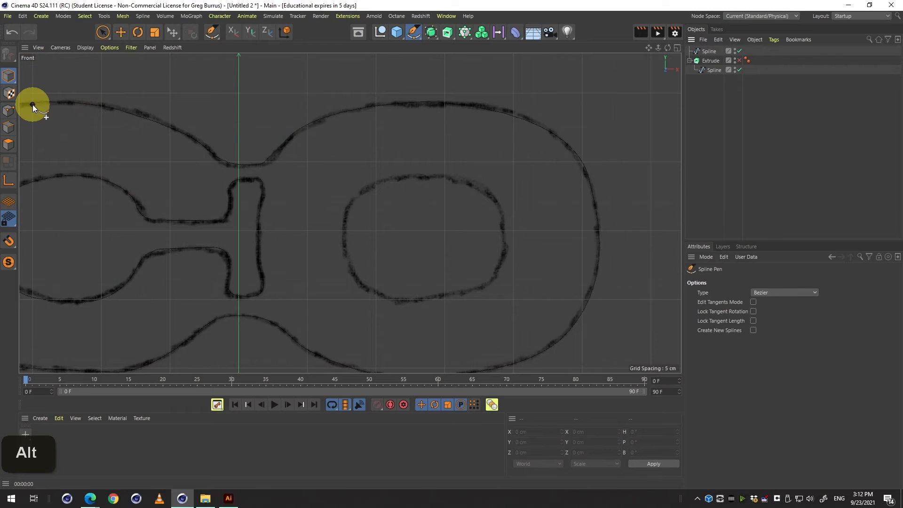
{"action": "left_click", "coordinate": [10, 76]}
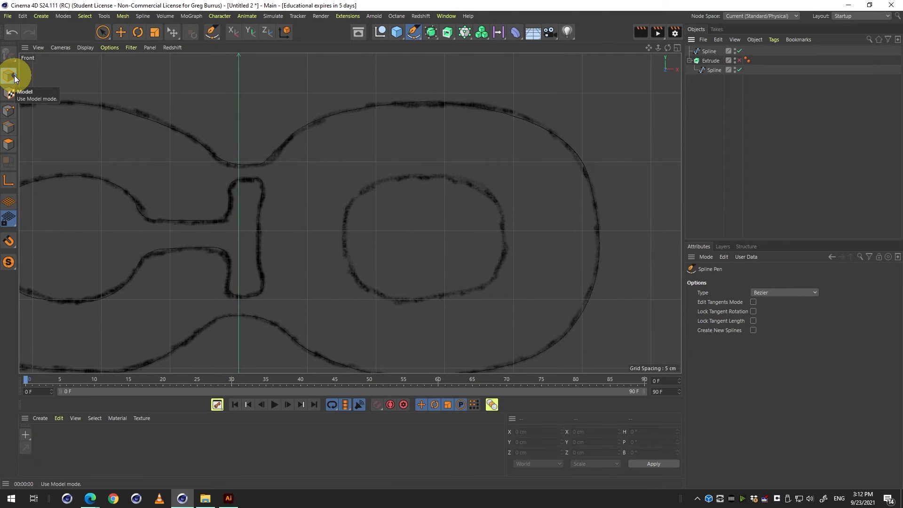
{"action": "left_click", "coordinate": [708, 54]}
{"action": "key", "text": "Delete"}
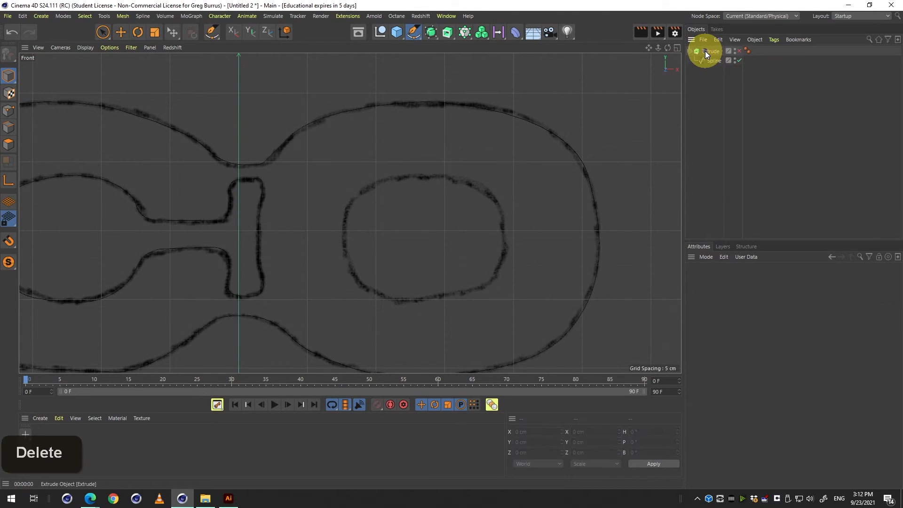
{"action": "left_click", "coordinate": [709, 50]}
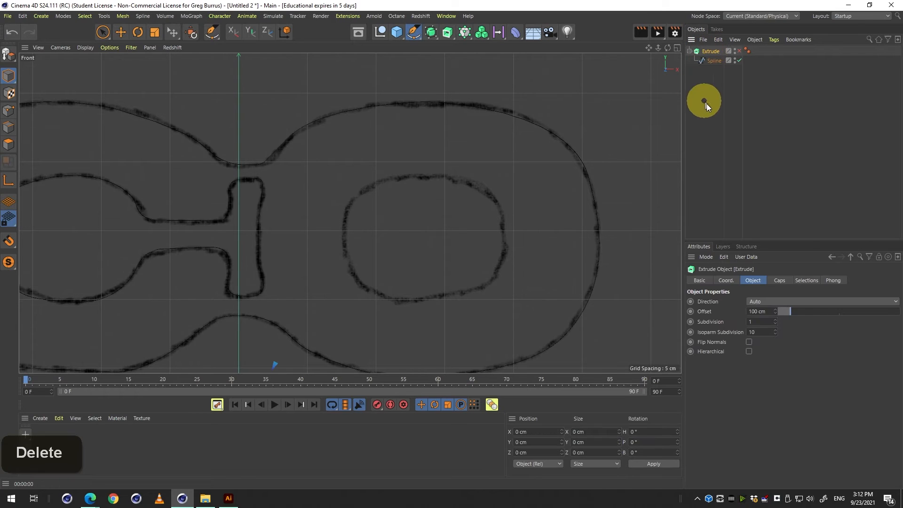
{"action": "left_click", "coordinate": [708, 107]}
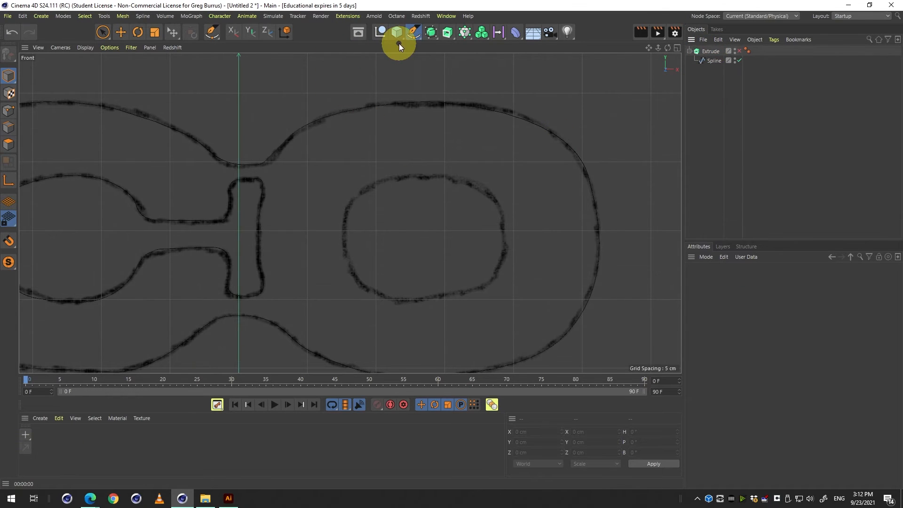
Set the Spline Pen type to Cubic and trace the left side and top of the O's inner hole as a new spline
{"action": "left_click", "coordinate": [413, 33]}
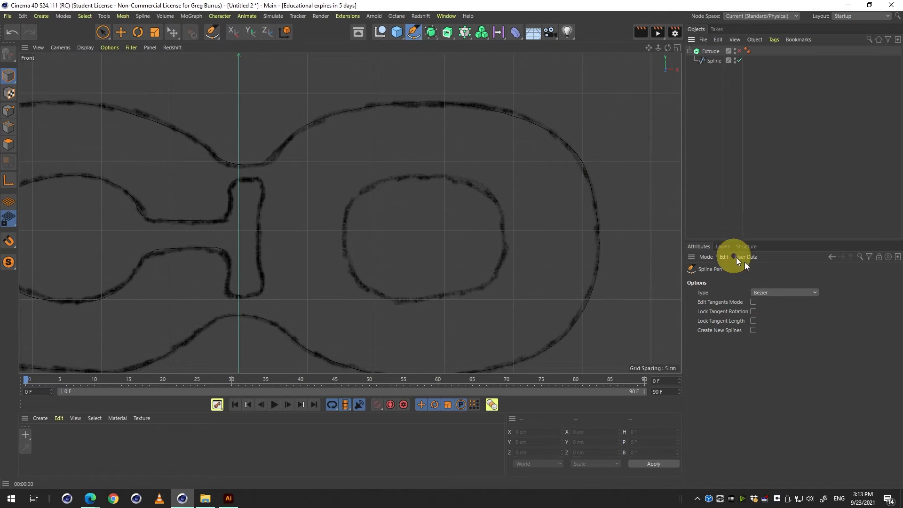
{"action": "left_click", "coordinate": [804, 293]}
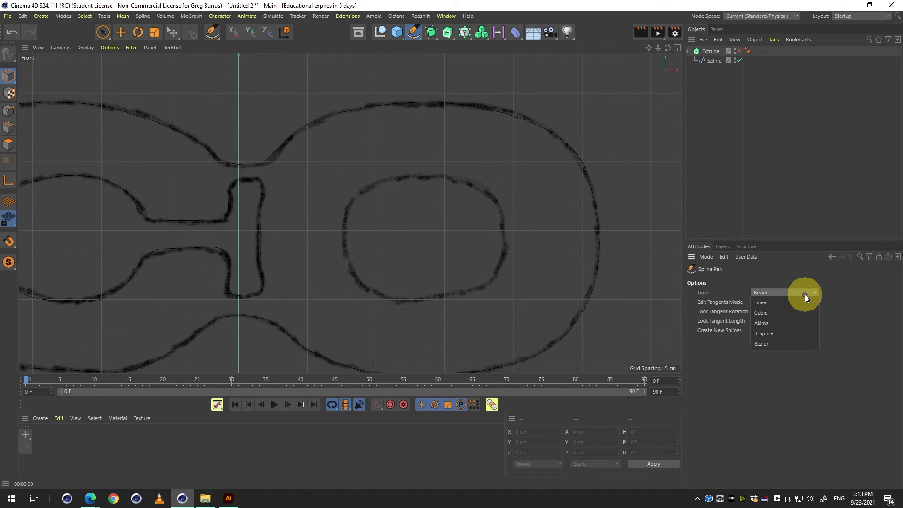
{"action": "left_click", "coordinate": [791, 314]}
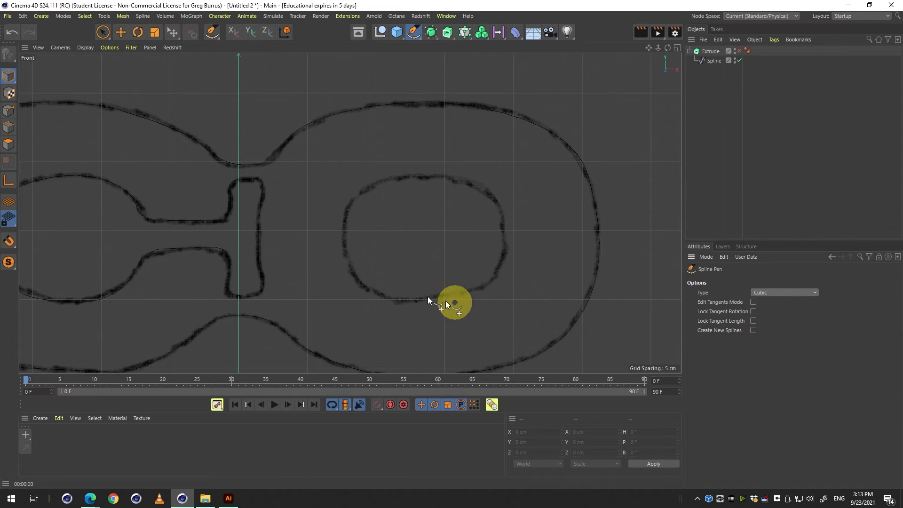
{"action": "left_click", "coordinate": [345, 251]}
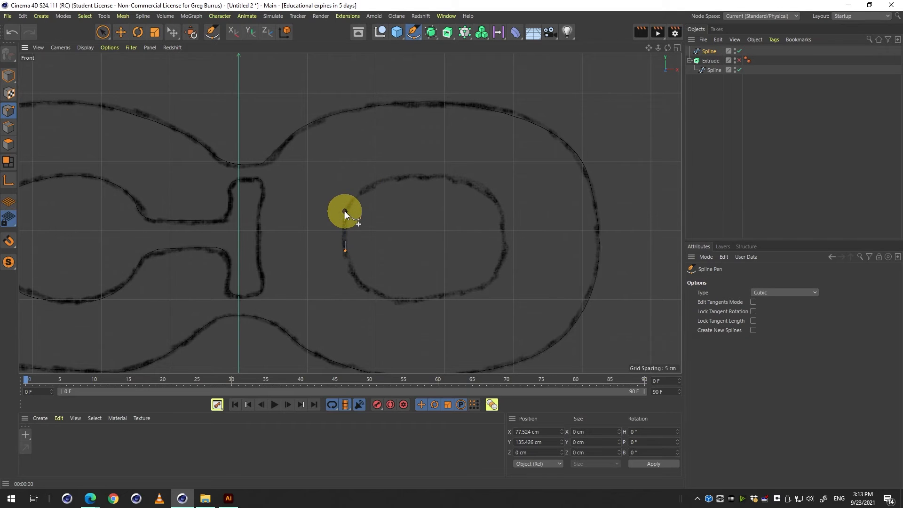
{"action": "left_click", "coordinate": [345, 211]}
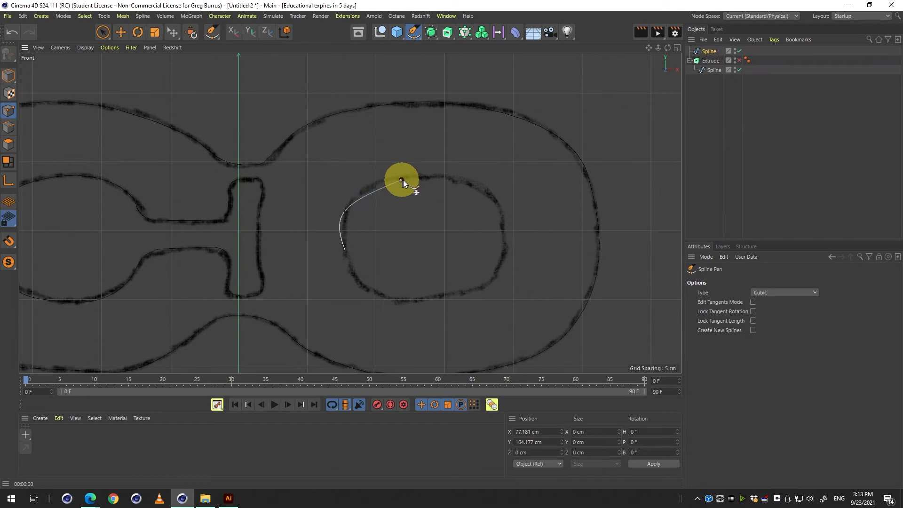
{"action": "left_click", "coordinate": [367, 185]}
{"action": "left_click", "coordinate": [370, 187]}
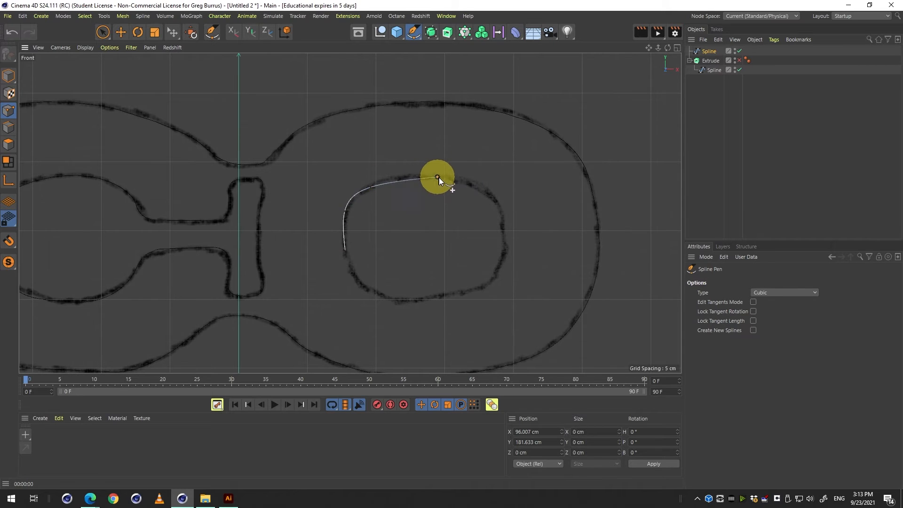
{"action": "left_click", "coordinate": [405, 176]}
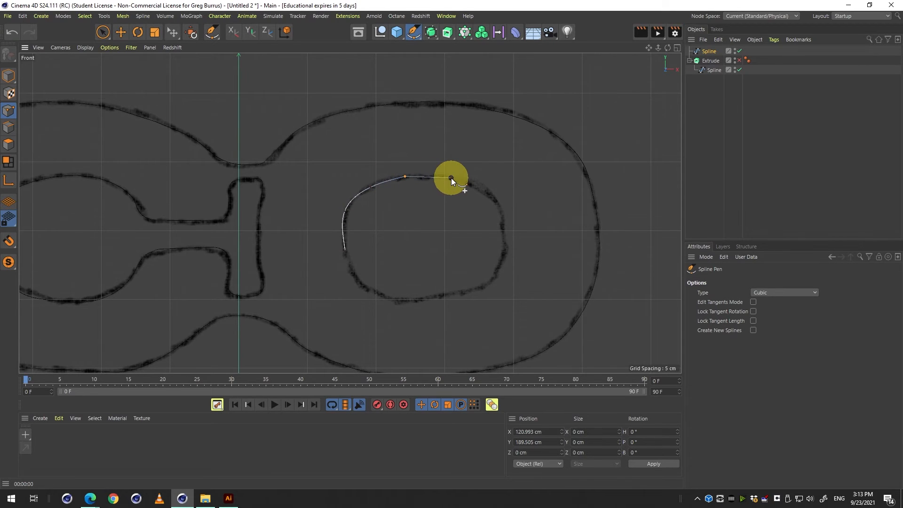
{"action": "left_click", "coordinate": [451, 177]}
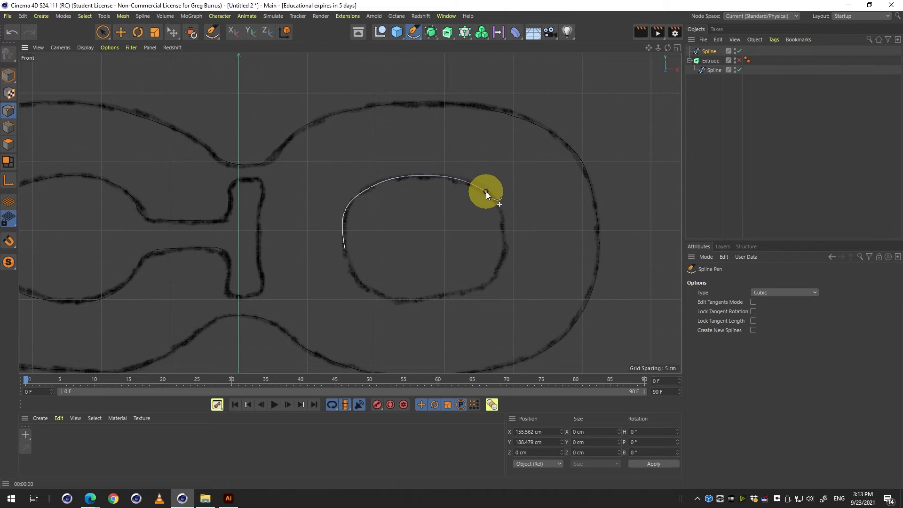
Continue the Cubic spline down the right side of the O's inner hole and along its bottom edge
{"action": "left_click", "coordinate": [489, 195]}
{"action": "left_click", "coordinate": [502, 224]}
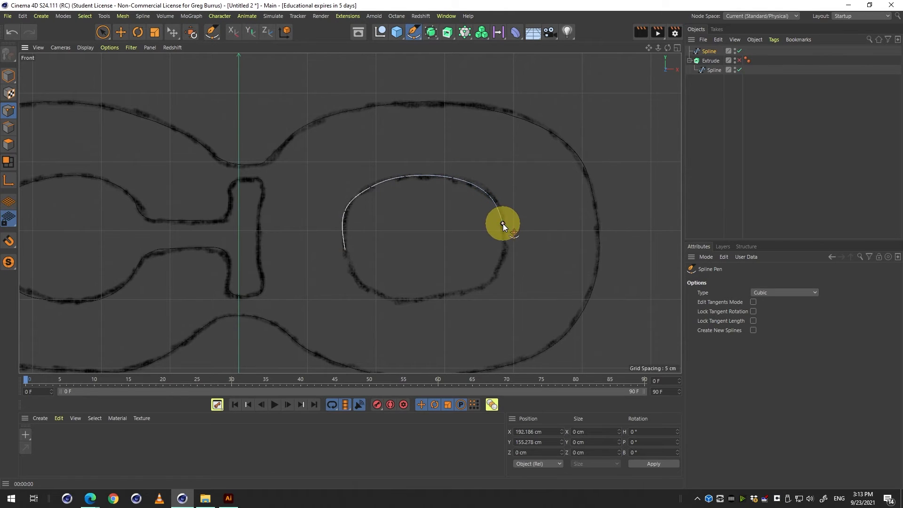
{"action": "left_click_drag", "start_coordinate": [504, 248], "coordinate": [498, 261]}
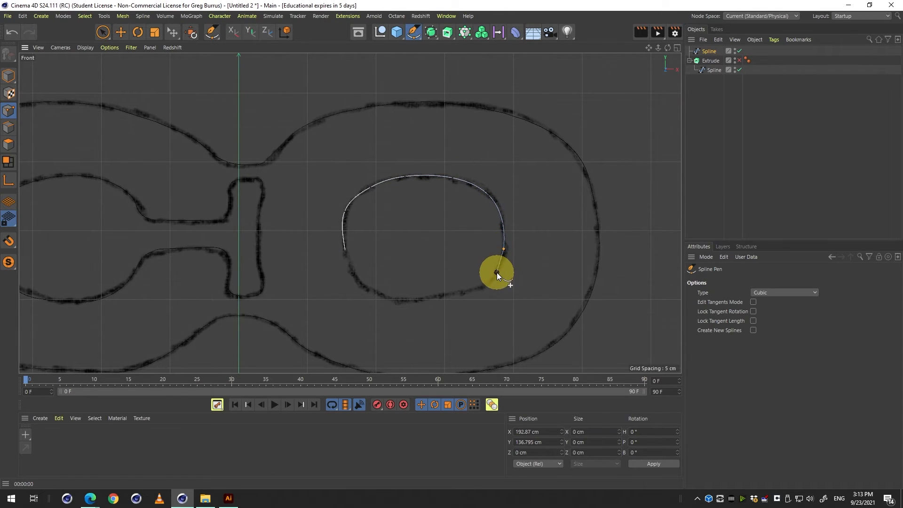
{"action": "left_click", "coordinate": [484, 290]}
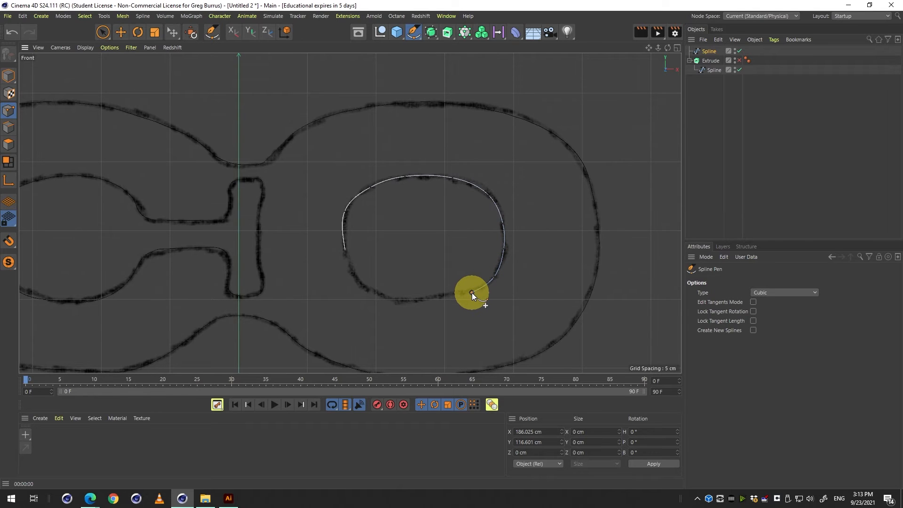
{"action": "left_click", "coordinate": [428, 298]}
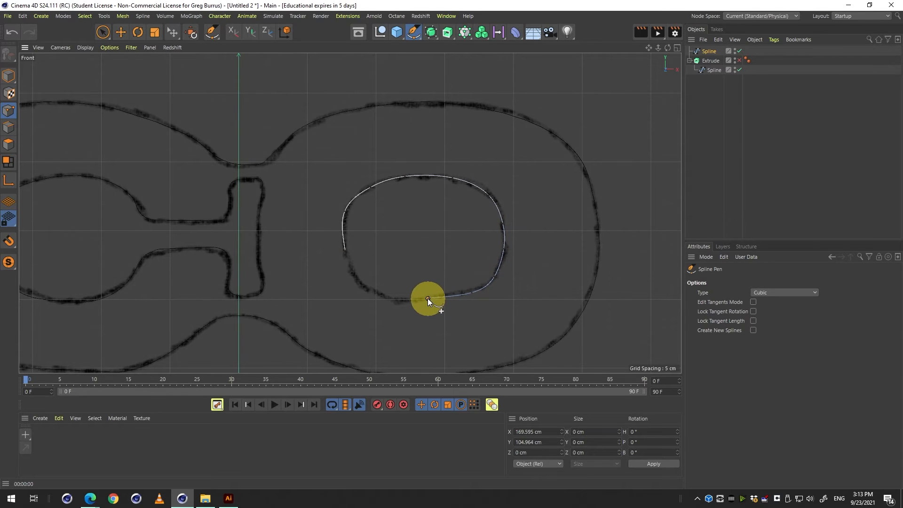
{"action": "left_click", "coordinate": [434, 300]}
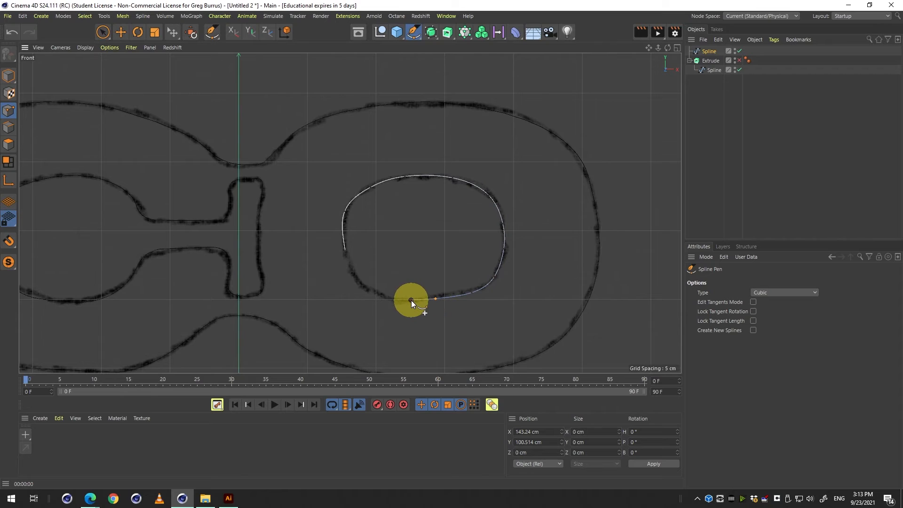
Trace the lower-left curve of the O's inner hole and close the spline at its starting point
{"action": "left_click", "coordinate": [405, 300]}
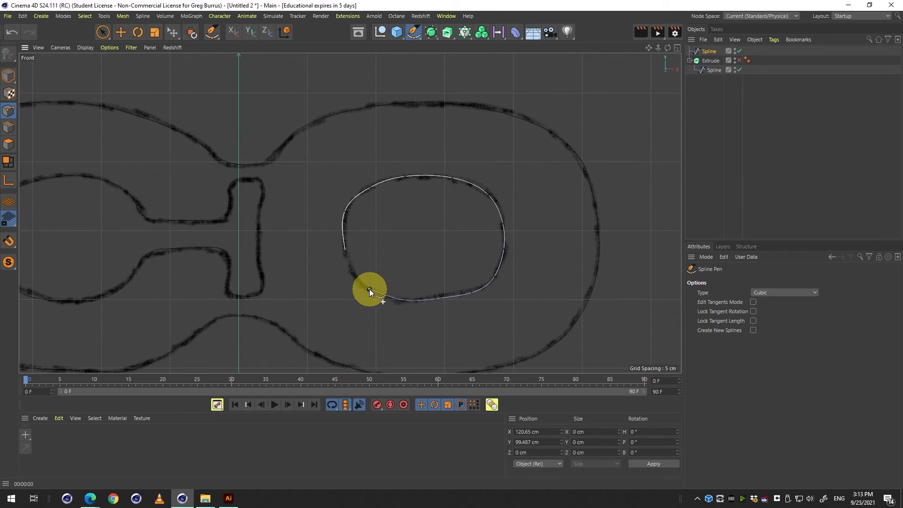
{"action": "left_click", "coordinate": [380, 294]}
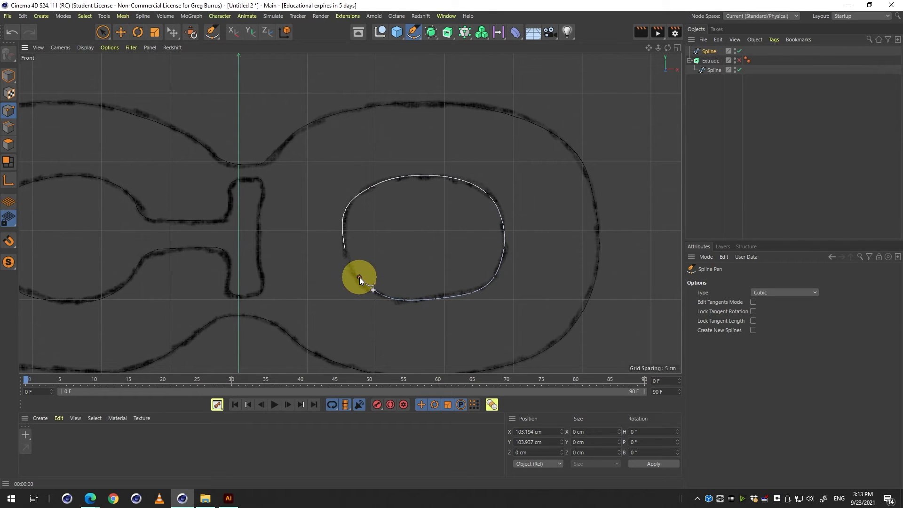
{"action": "left_click", "coordinate": [360, 277]}
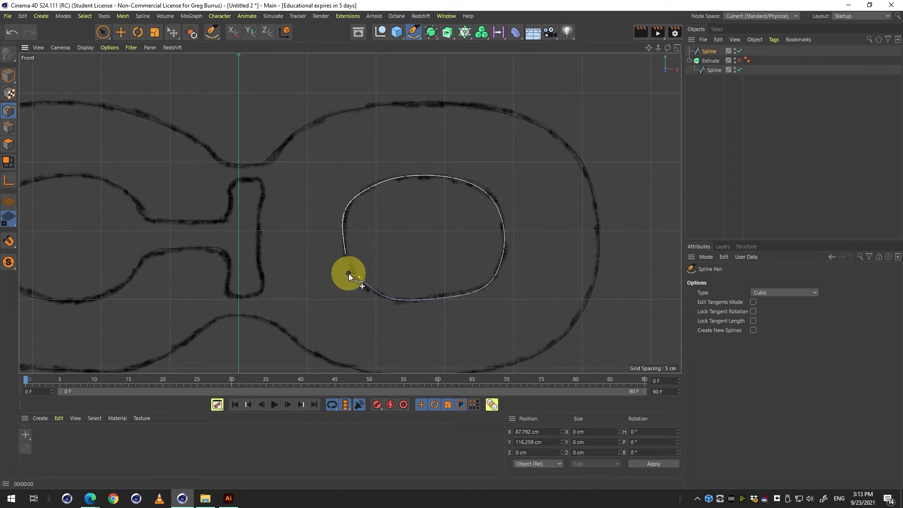
{"action": "key", "text": "ctrl+z"}
{"action": "key", "text": "2"}
{"action": "left_click_drag", "start_coordinate": [350, 269], "coordinate": [424, 260]}
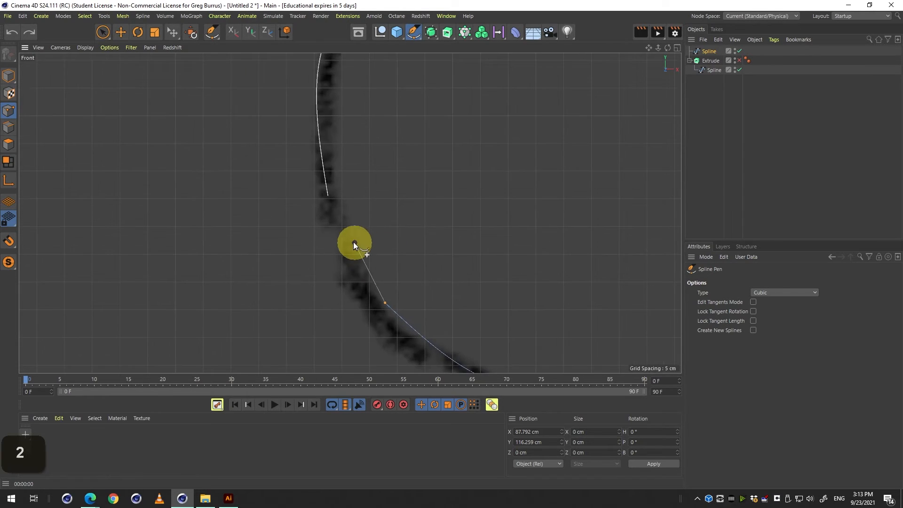
{"action": "left_click", "coordinate": [328, 199]}
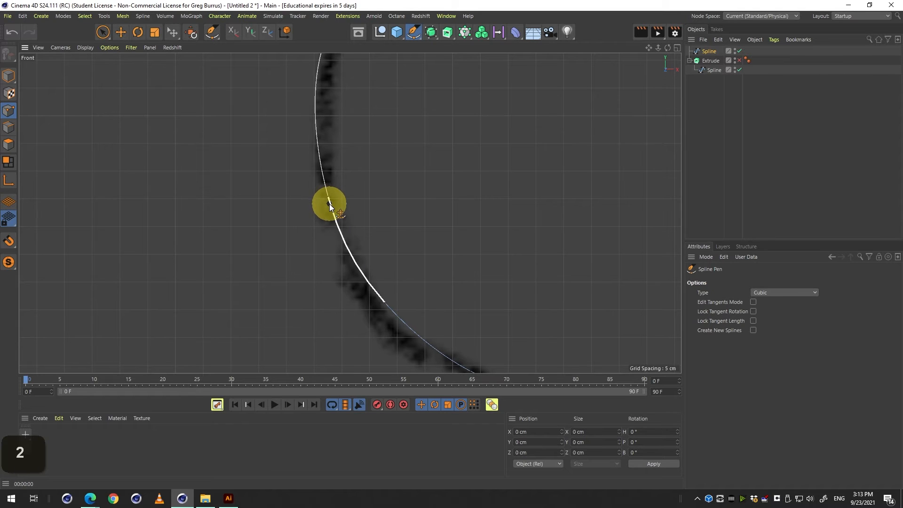
Leave the pen for Live Selection and show the object properties of the O's inner spline
{"action": "key", "text": "2"}
{"action": "left_click_drag", "start_coordinate": [559, 270], "coordinate": [417, 239]}
{"action": "key", "text": "1"}
{"action": "key", "text": "2"}
{"action": "key", "text": "1"}
{"action": "key", "text": "space"}
{"action": "key", "text": "1"}
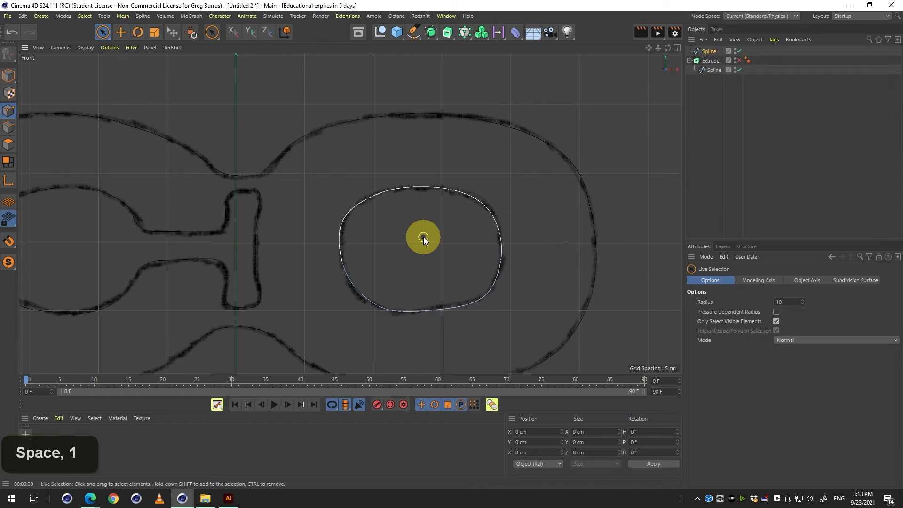
{"action": "left_click", "coordinate": [708, 51]}
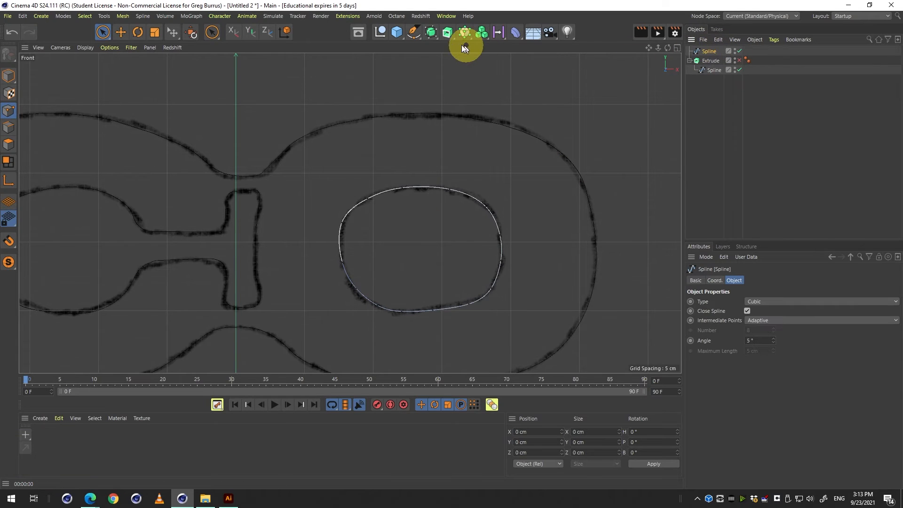
Reactivate the Spline Pen and review its available spline types, keeping Cubic
{"action": "left_click", "coordinate": [414, 30]}
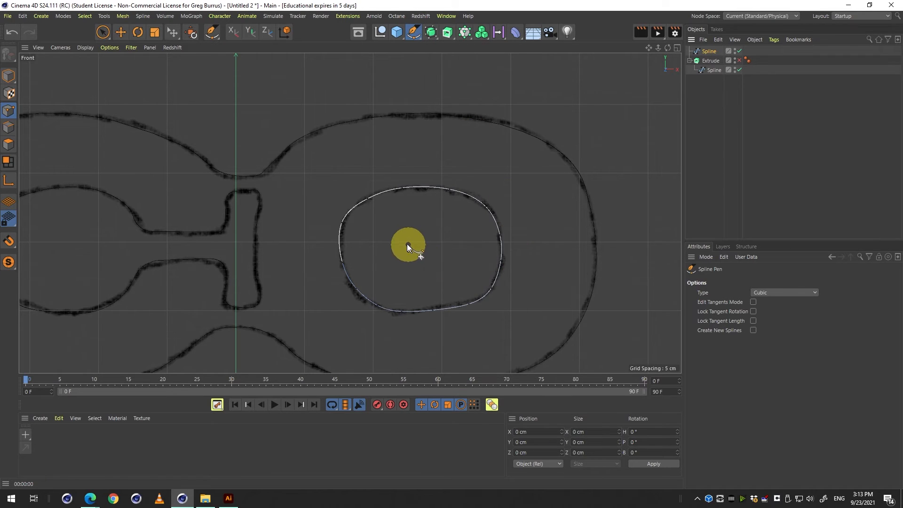
{"action": "scroll", "coordinate": [405, 241], "scroll_direction": "up", "scroll_amount": 2}
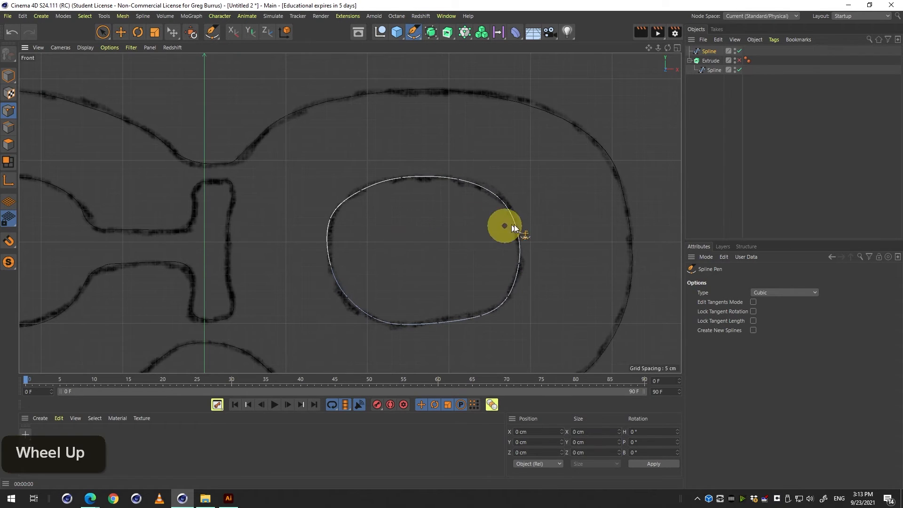
{"action": "left_click", "coordinate": [806, 290]}
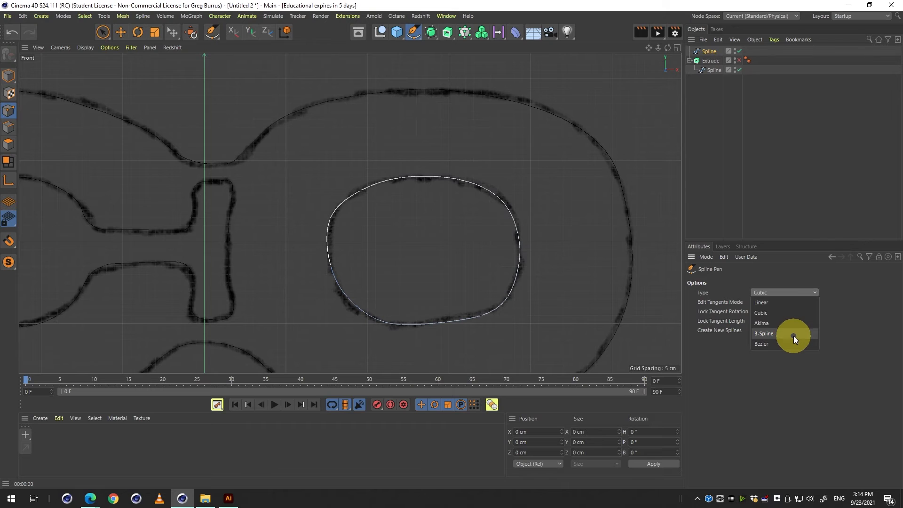
{"action": "left_click", "coordinate": [857, 309]}
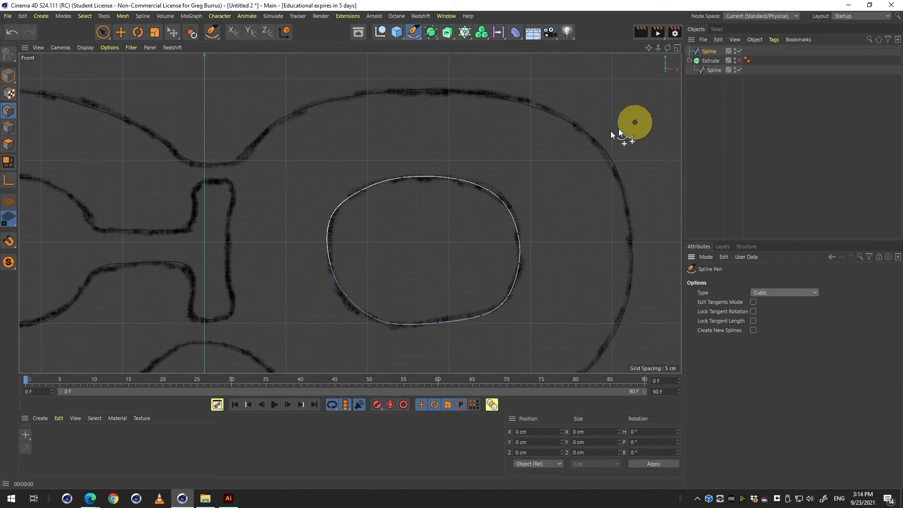
Switch to Model mode and show the Perspective view full size
{"action": "key", "text": "2"}
{"action": "left_click_drag", "start_coordinate": [505, 132], "coordinate": [485, 136]}
{"action": "left_click", "coordinate": [14, 75]}
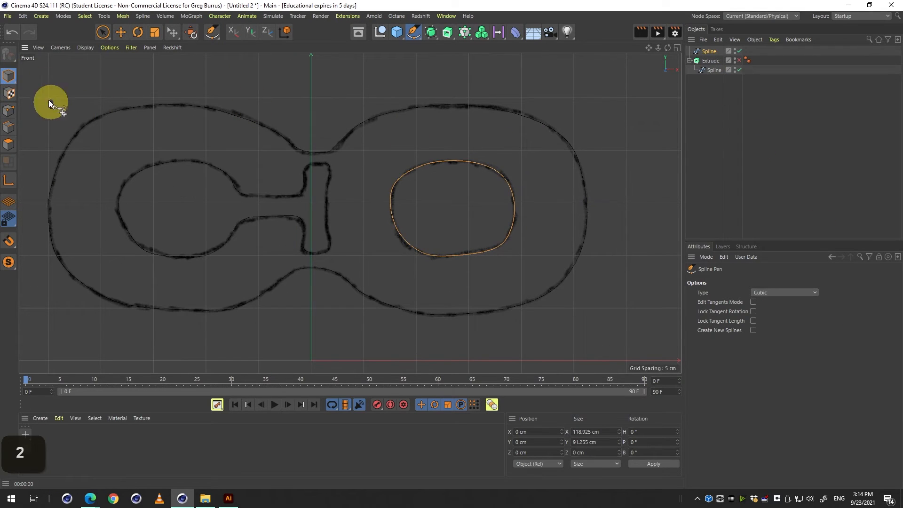
{"action": "middle_click", "coordinate": [297, 159]}
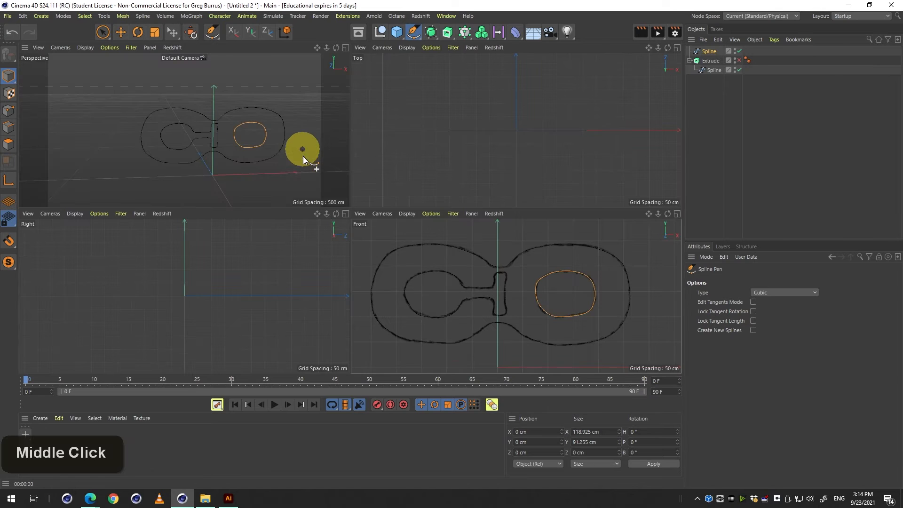
{"action": "middle_click", "coordinate": [301, 156]}
Examine the CO outline and the O's inner spline up close in the Perspective view
{"action": "key", "text": "3"}
{"action": "left_click_drag", "start_coordinate": [476, 141], "coordinate": [453, 153]}
{"action": "key", "text": "1"}
{"action": "key", "text": "3"}
{"action": "key", "text": "1"}
{"action": "key", "text": "3"}
{"action": "key", "text": "2"}
{"action": "key", "text": "1"}
{"action": "key", "text": "3"}
{"action": "key", "text": "1"}
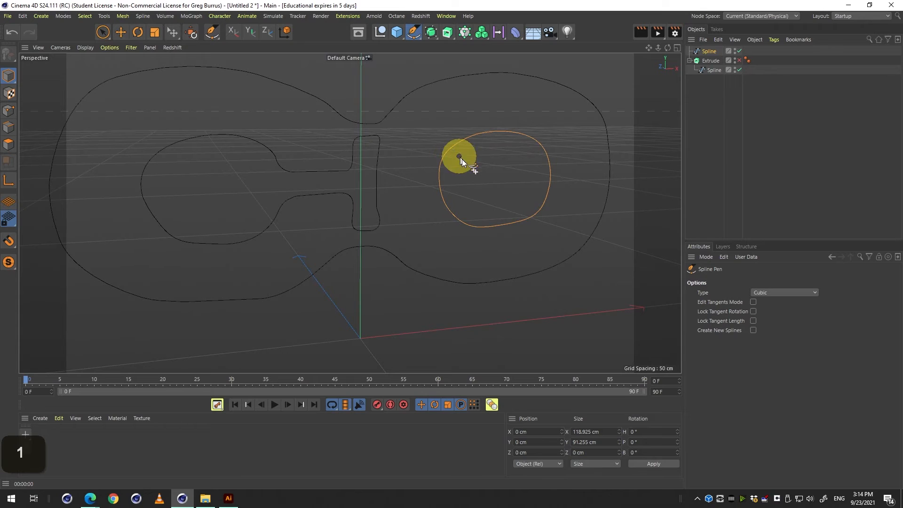
{"action": "key", "text": "1"}
{"action": "left_click_drag", "start_coordinate": [445, 189], "coordinate": [467, 201]}
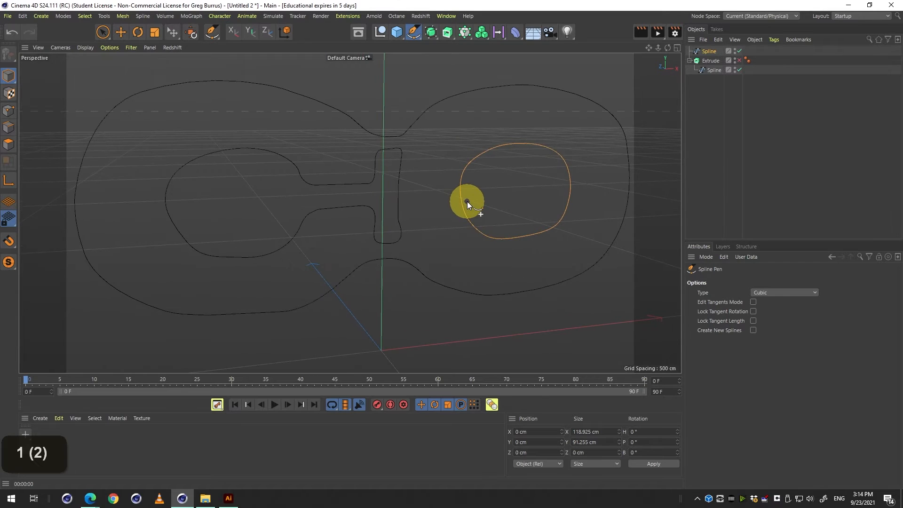
{"action": "key", "text": "2"}
{"action": "key", "text": "1"}
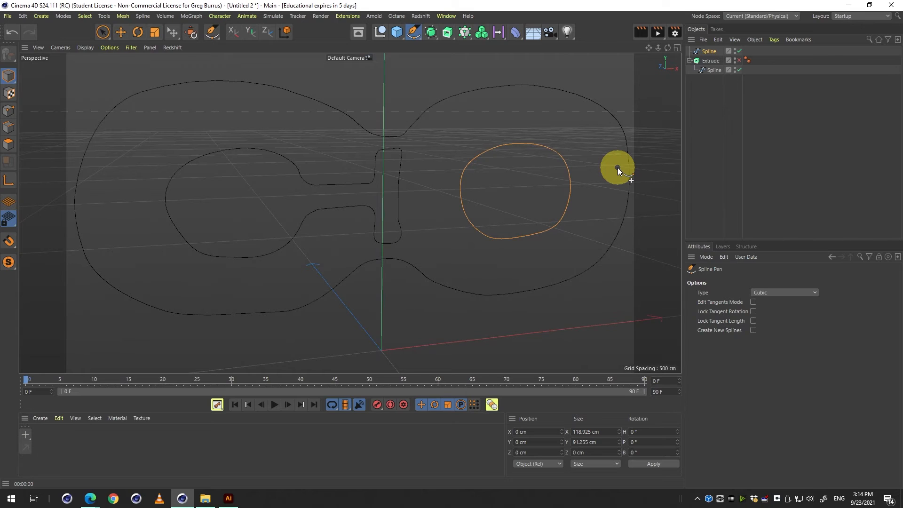
Place the O's inner spline inside the Extrude generator above the CO spline, and enable the generator
{"action": "left_click", "coordinate": [752, 159]}
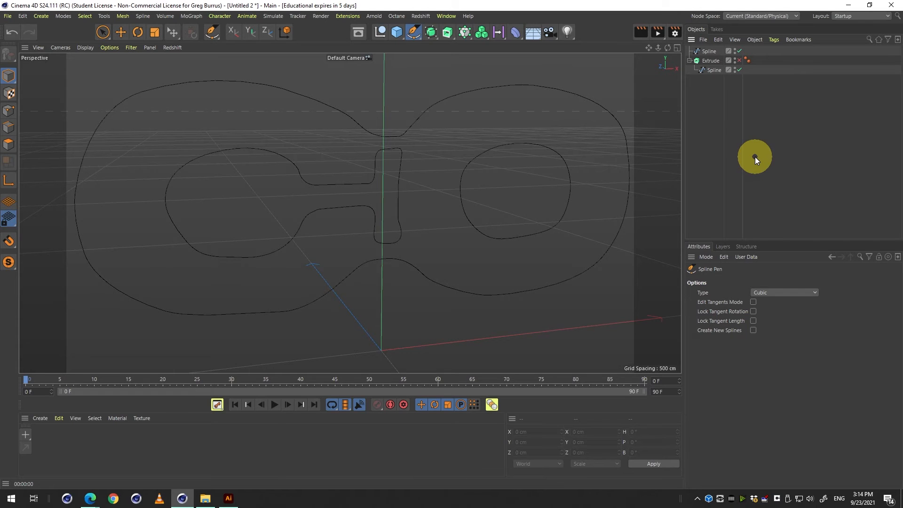
{"action": "left_click", "coordinate": [709, 51]}
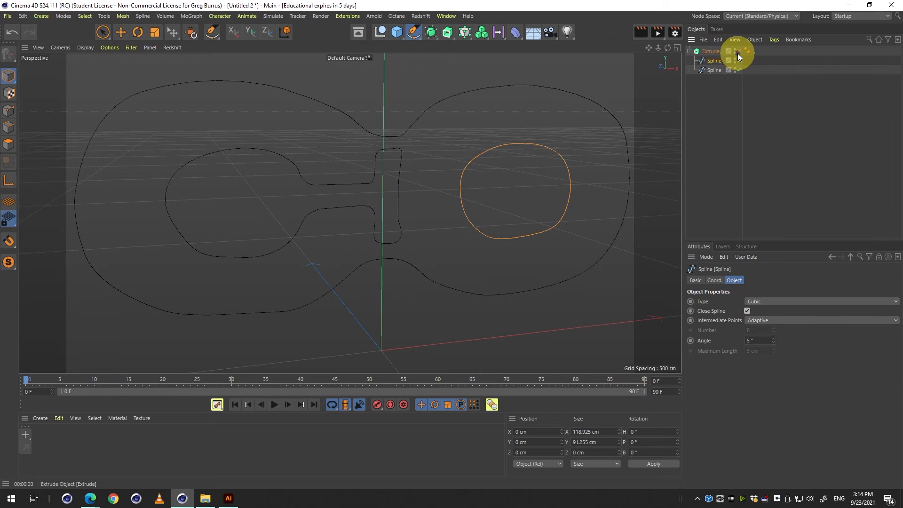
{"action": "left_click", "coordinate": [737, 52]}
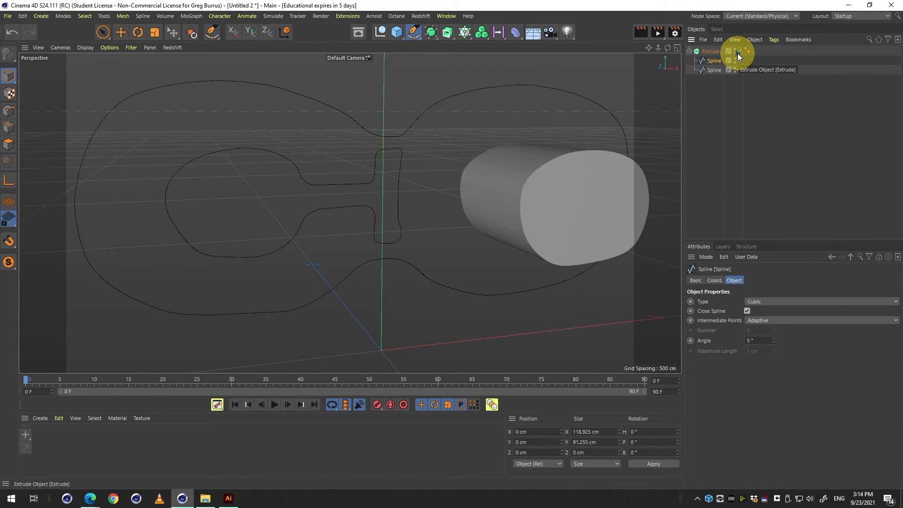
Try an Offset of 171 cm on the Extrude generator, and undo it
{"action": "left_click", "coordinate": [712, 52]}
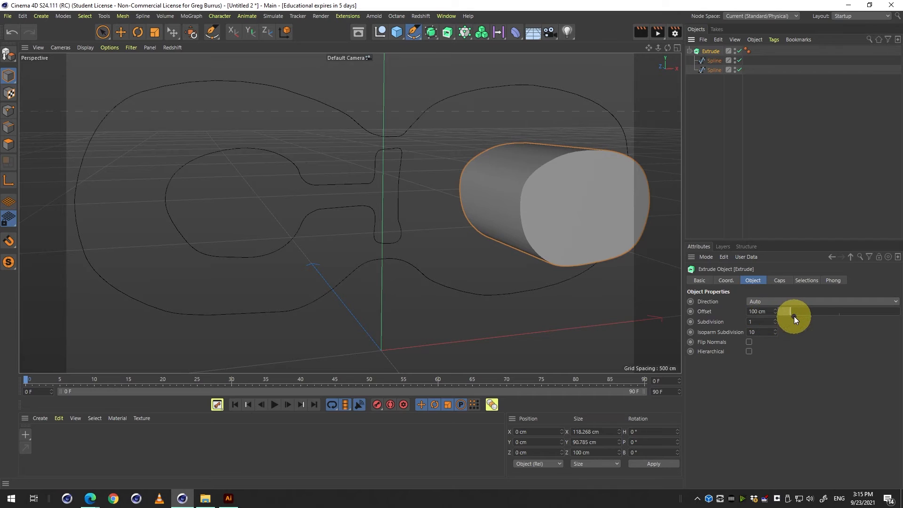
{"action": "mouse_move", "coordinate": [795, 315]}
{"action": "left_mouse_down"}
{"action": "mouse_move", "coordinate": [807, 319]}
{"action": "mouse_move", "coordinate": [788, 319]}
{"action": "mouse_move", "coordinate": [810, 323]}
{"action": "mouse_move", "coordinate": [799, 323]}
{"action": "left_mouse_up"}
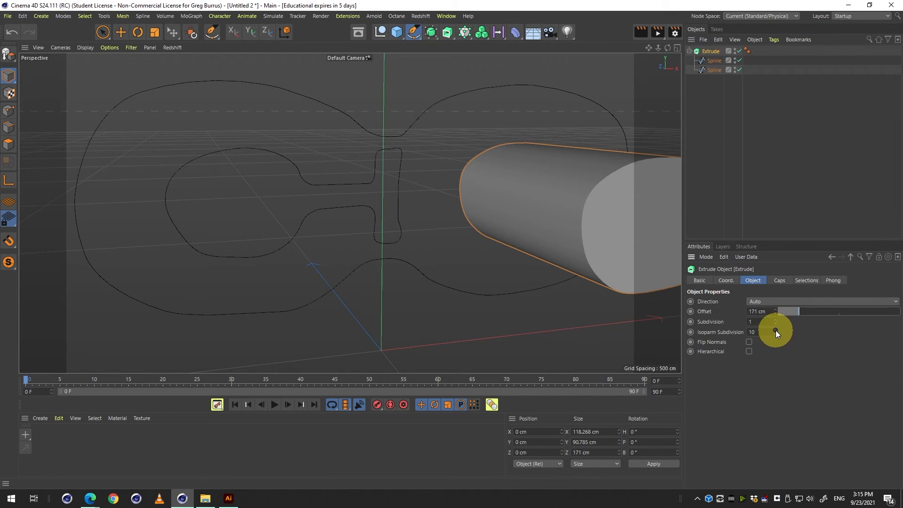
{"action": "key", "text": "ctrl+z"}
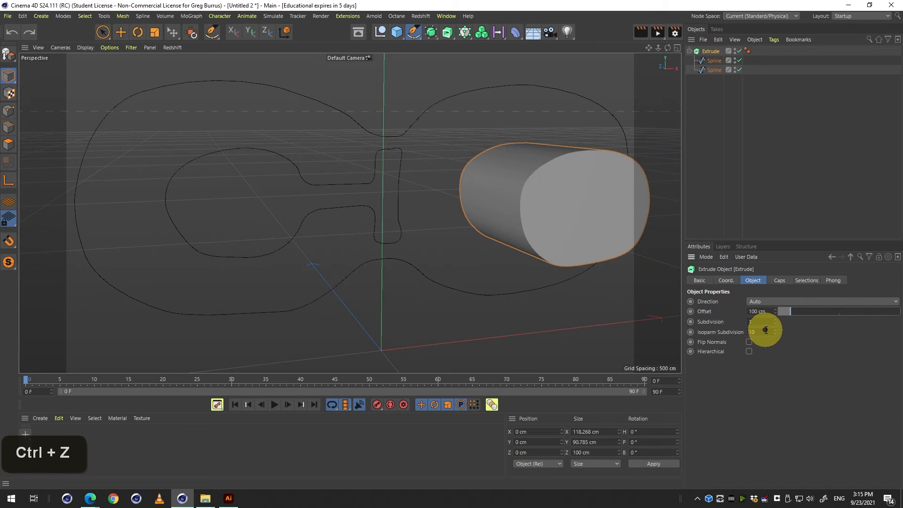
Turn on the Hierarchical option of the Extrude generator and inspect the extruded CO shape
{"action": "left_click", "coordinate": [769, 303]}
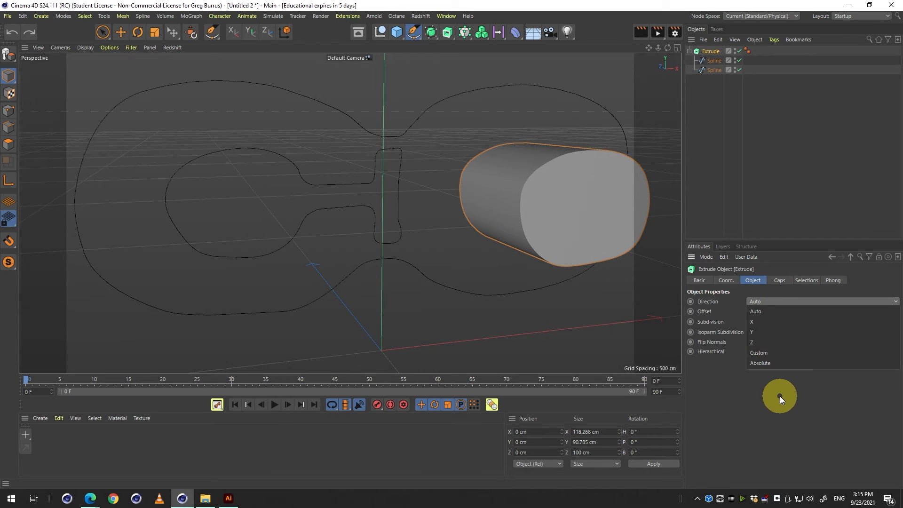
{"action": "left_click", "coordinate": [758, 388]}
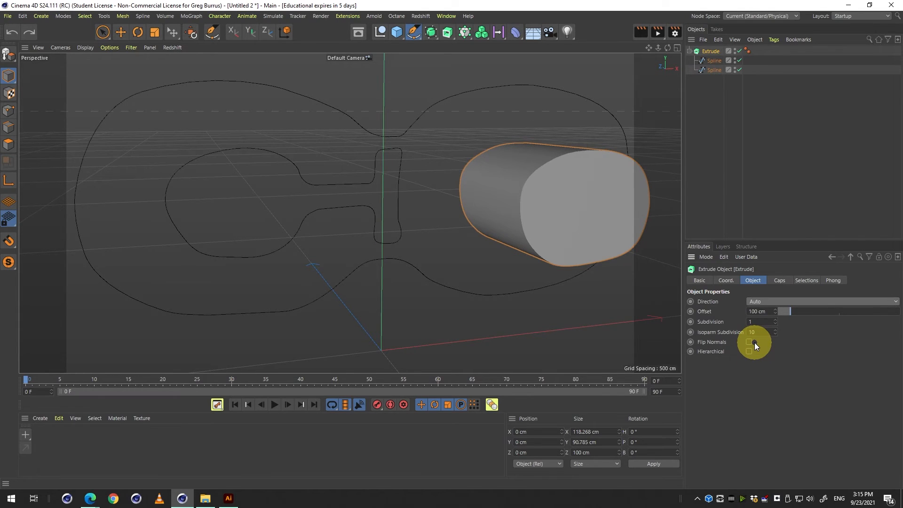
{"action": "key", "text": "alt"}
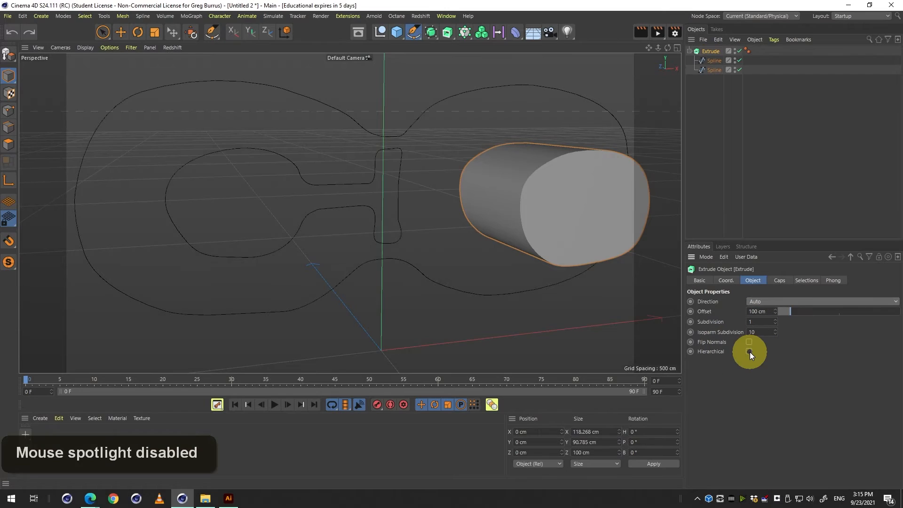
{"action": "left_click", "coordinate": [749, 352]}
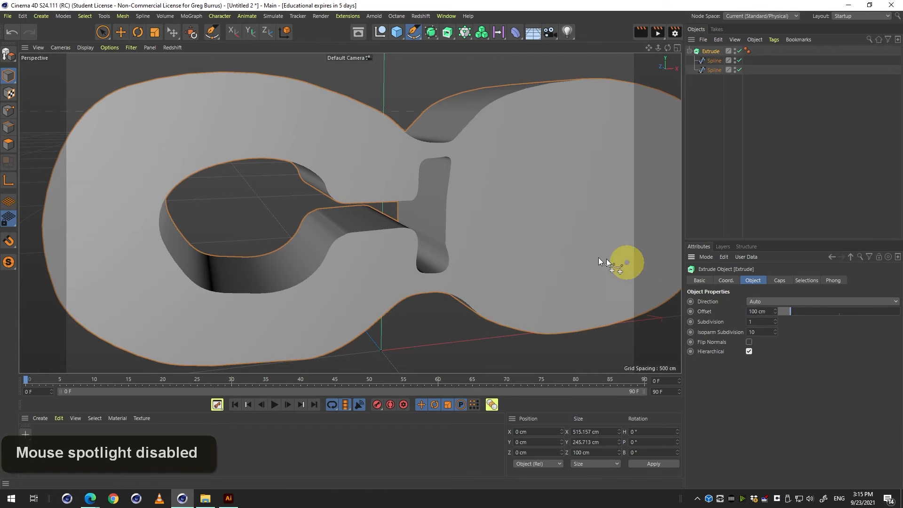
{"action": "key", "text": "2"}
{"action": "left_click_drag", "start_coordinate": [486, 201], "coordinate": [316, 168]}
{"action": "key", "text": "1"}
{"action": "key", "text": "3"}
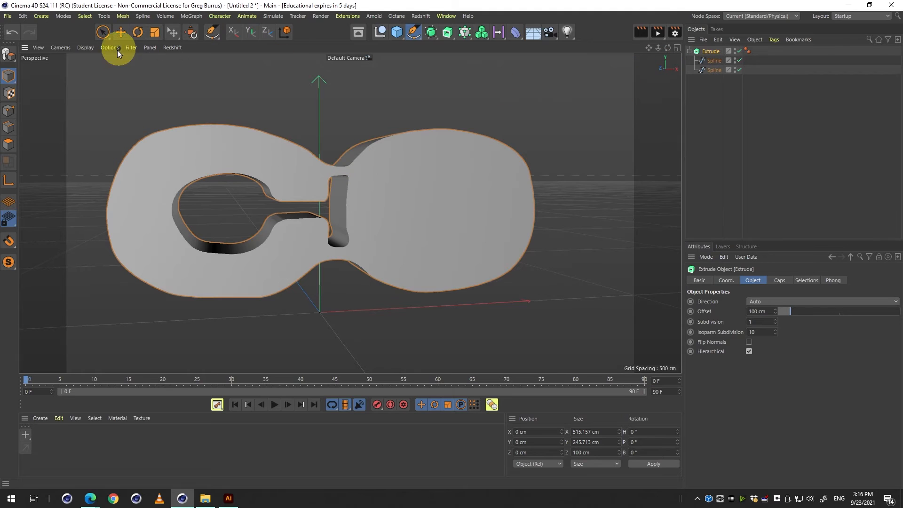
Disable the Extrude generator so only its two child splines are displayed
{"action": "left_click_drag", "start_coordinate": [708, 71], "coordinate": [711, 62]}
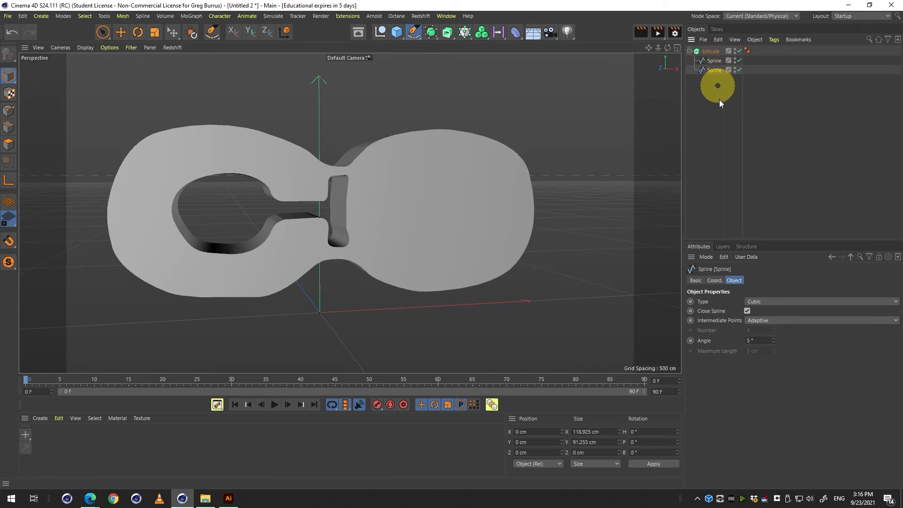
{"action": "left_click_drag", "start_coordinate": [715, 61], "coordinate": [719, 58]}
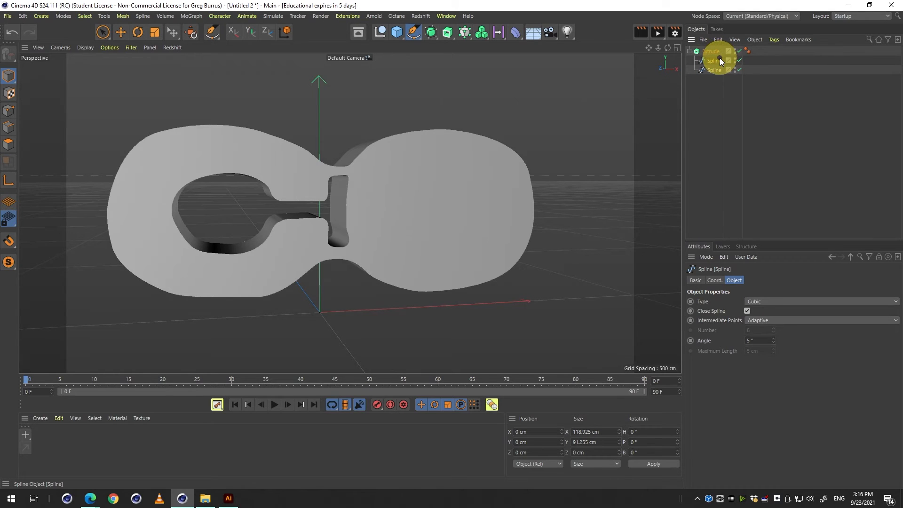
{"action": "left_click", "coordinate": [713, 50]}
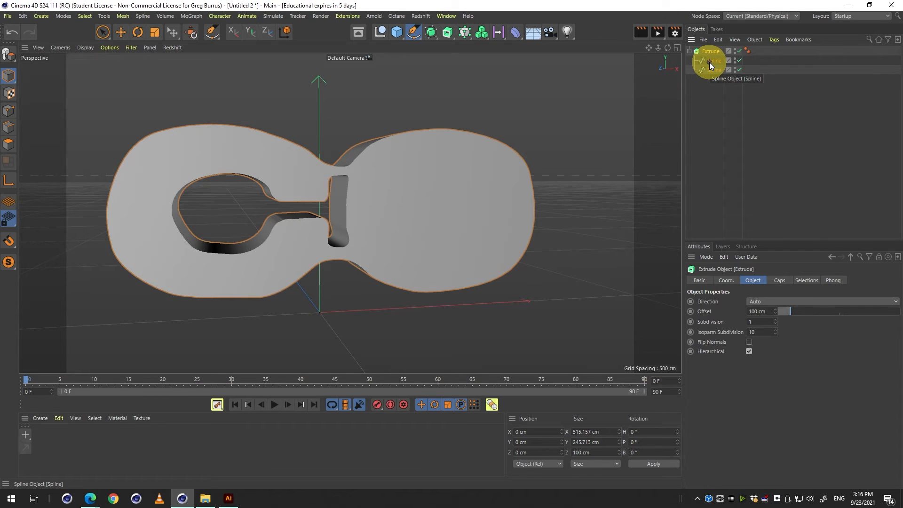
{"action": "left_click", "coordinate": [739, 52]}
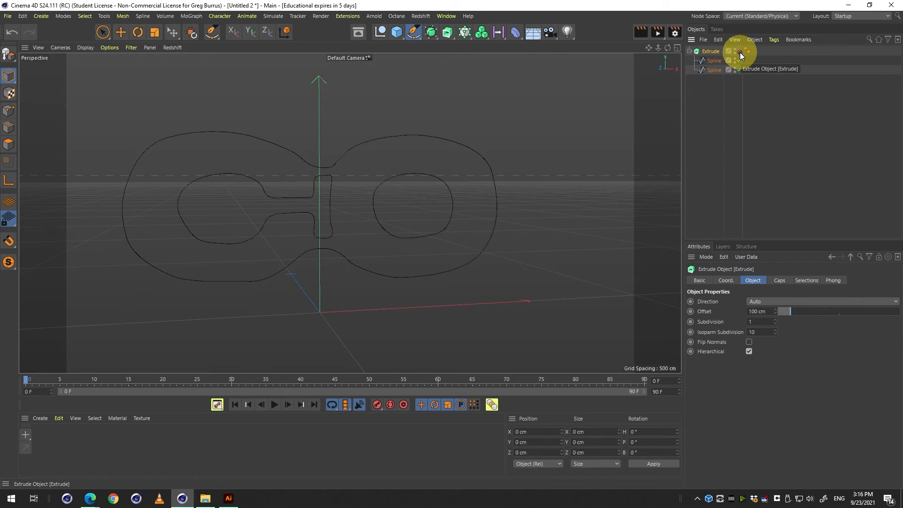
Try selecting the O's inner spline and the CO outline together in the object hierarchy, and clear the selection
{"action": "left_click", "coordinate": [710, 60]}
{"action": "key", "text": "shift"}
{"action": "key", "text": "shift"}
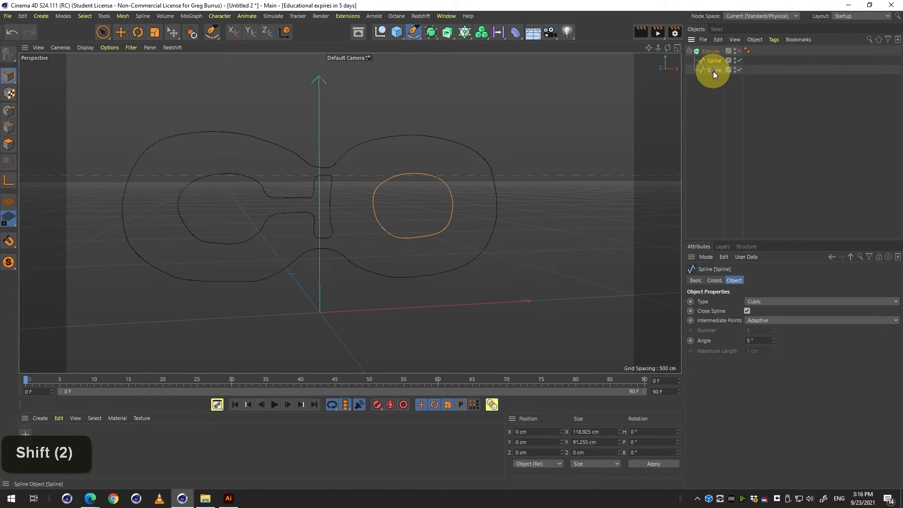
{"action": "left_click", "coordinate": [712, 71], "text": "shift"}
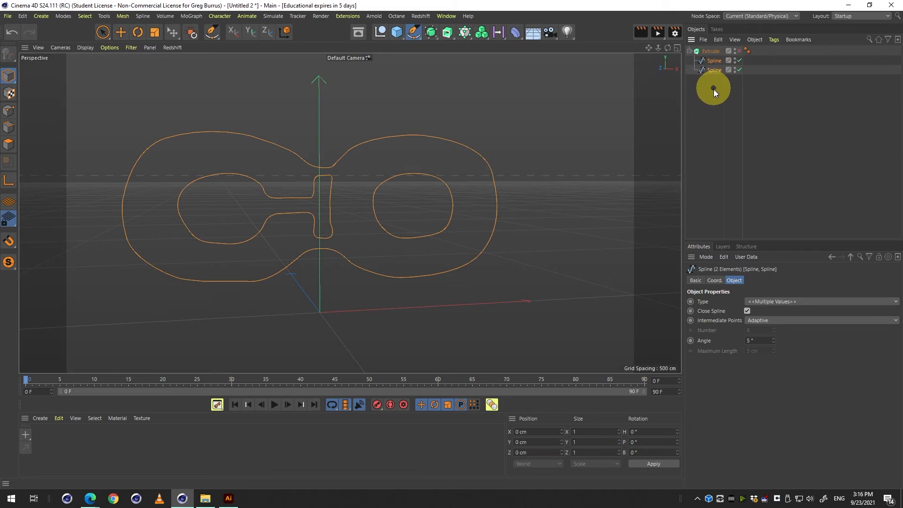
{"action": "left_click", "coordinate": [715, 85]}
{"action": "left_click", "coordinate": [712, 71]}
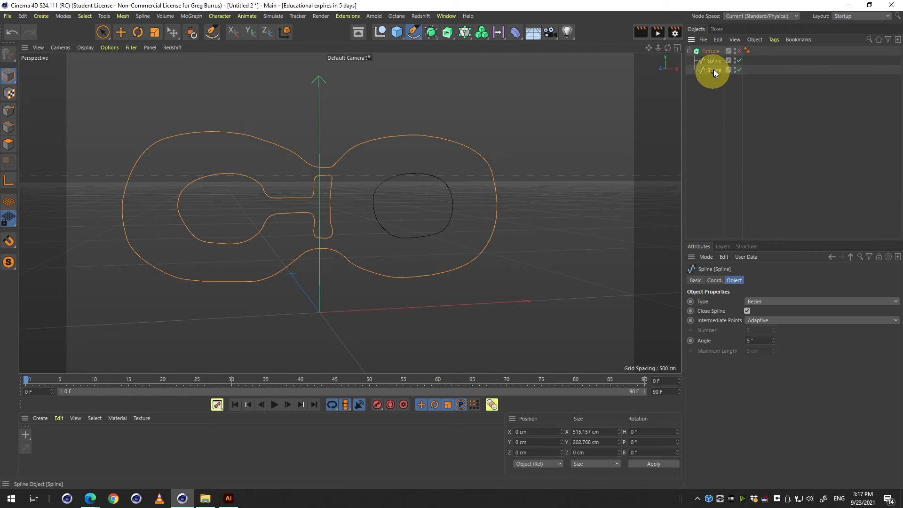
{"action": "left_click", "coordinate": [715, 61], "text": "shift"}
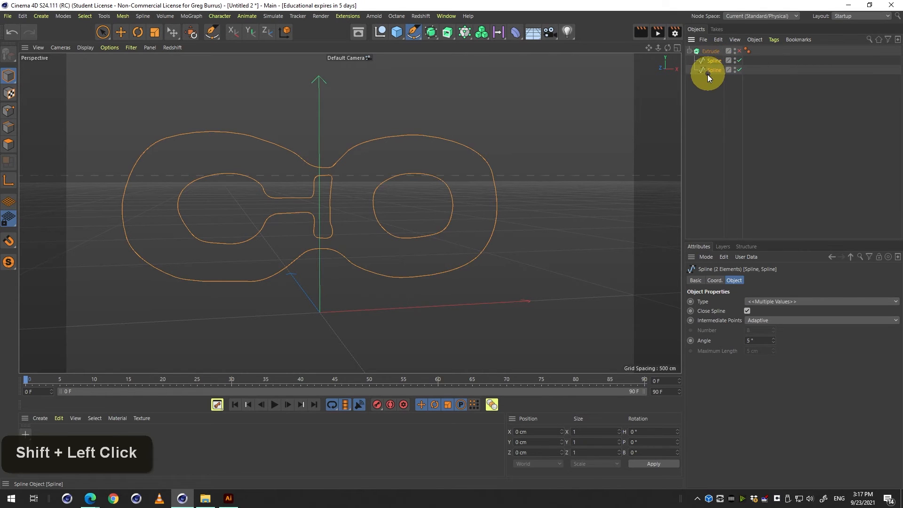
{"action": "left_click", "coordinate": [714, 119]}
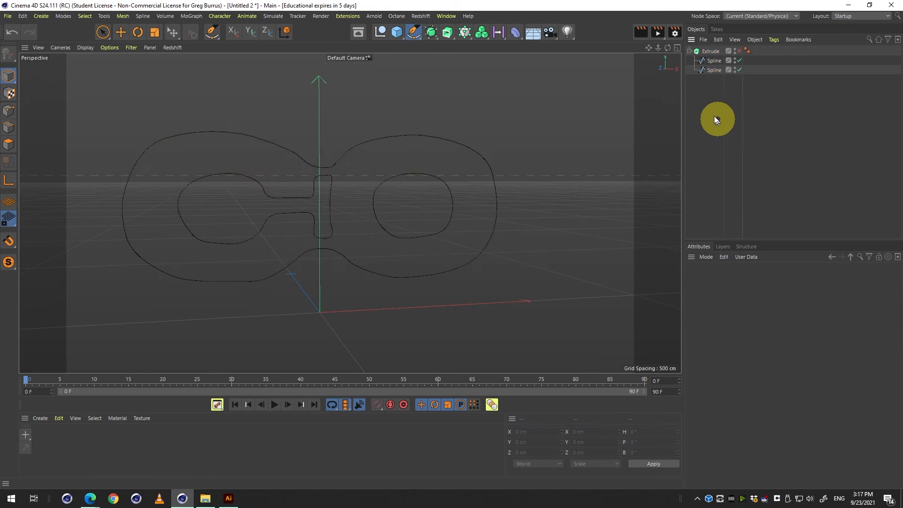
Switch to the Rectangle Selection tool in Model mode and delete the stray spline above the Extrude generator
{"action": "left_click_drag", "start_coordinate": [711, 85], "coordinate": [698, 57]}
{"action": "left_click", "coordinate": [580, 125]}
{"action": "key", "text": "Escape"}
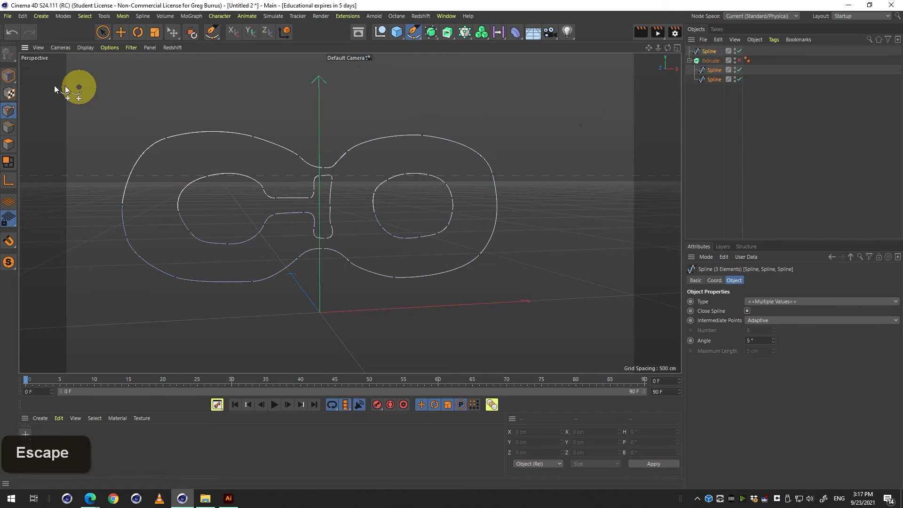
{"action": "left_click", "coordinate": [9, 75]}
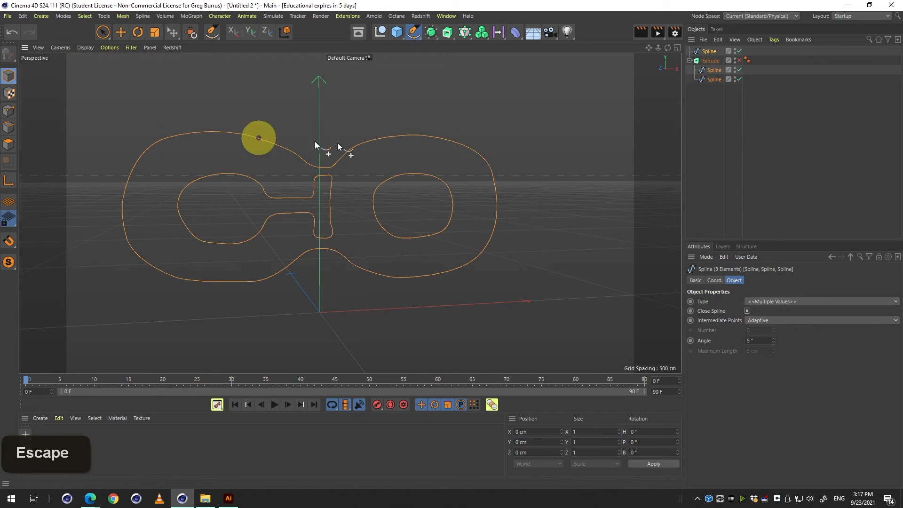
{"action": "left_click", "coordinate": [103, 32]}
{"action": "left_click", "coordinate": [103, 32]}
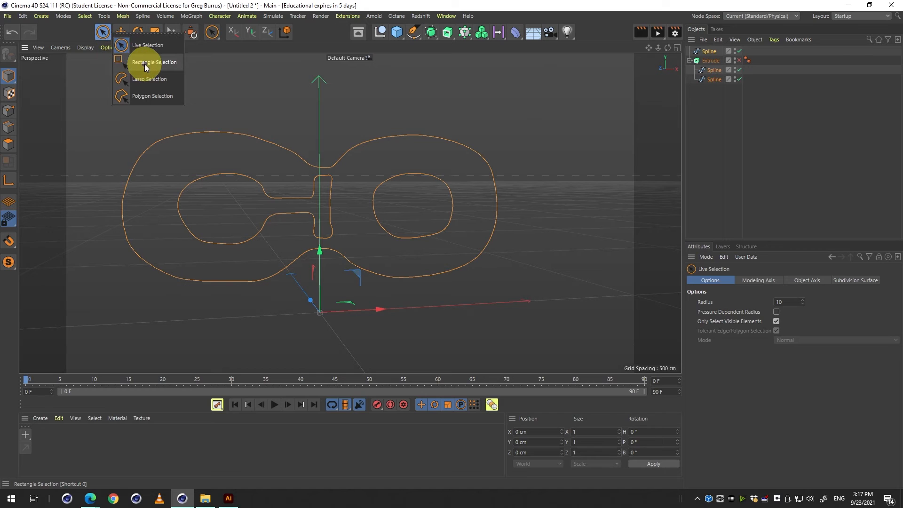
{"action": "left_click", "coordinate": [145, 67]}
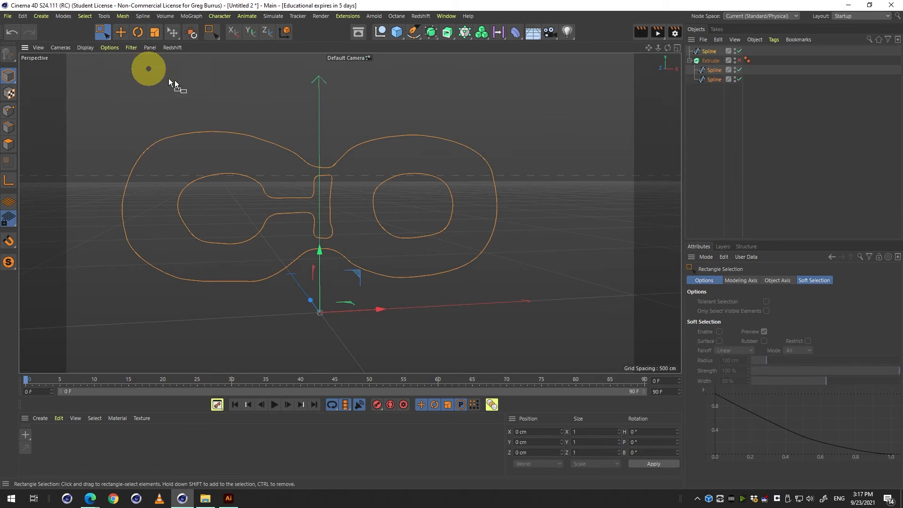
{"action": "left_click", "coordinate": [727, 111]}
{"action": "left_click", "coordinate": [703, 52]}
{"action": "key", "text": "Delete"}
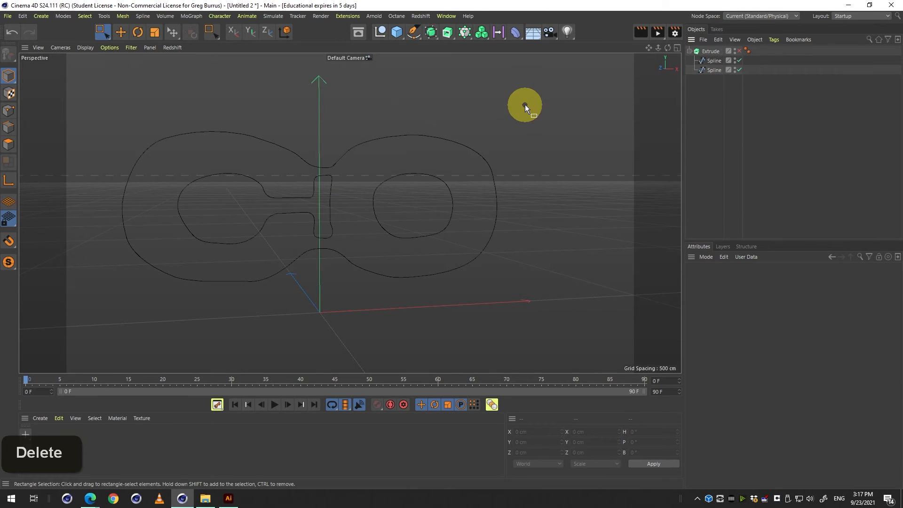
Select the CO outline and the O's inner spline together with a selection rectangle in the Perspective view
{"action": "left_click_drag", "start_coordinate": [524, 104], "coordinate": [251, 221]}
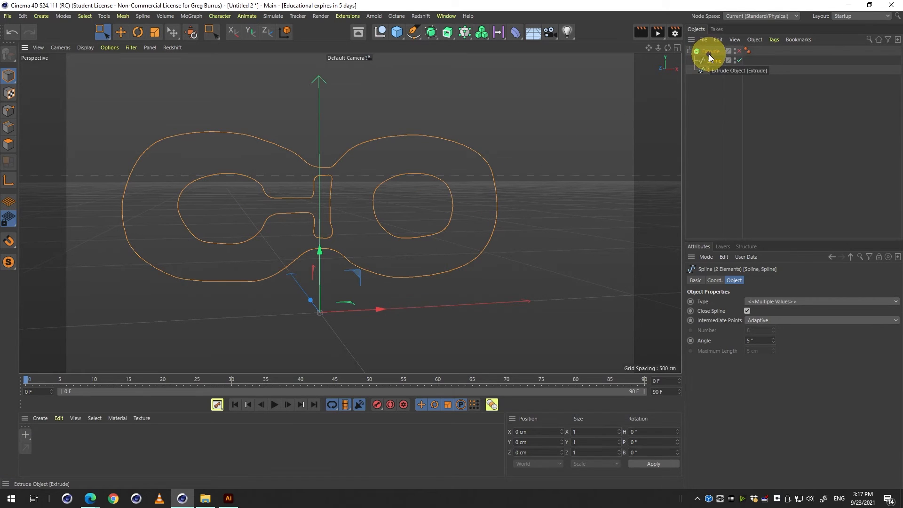
{"action": "left_click_drag", "start_coordinate": [521, 93], "coordinate": [207, 270]}
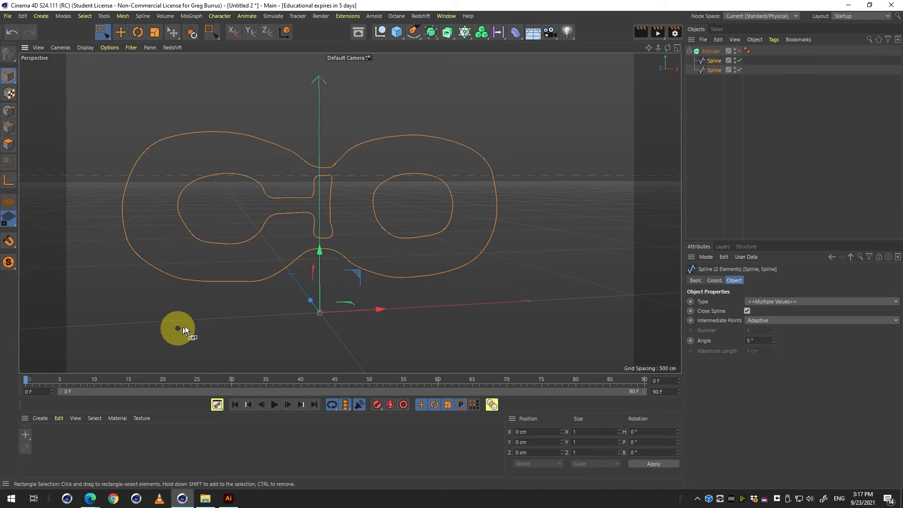
{"action": "left_click", "coordinate": [711, 141]}
{"action": "left_click_drag", "start_coordinate": [692, 163], "coordinate": [718, 65]}
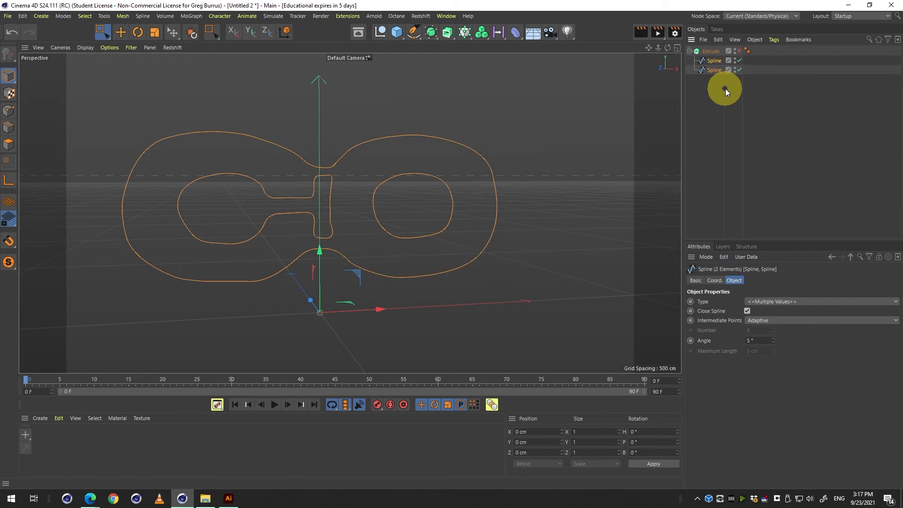
{"action": "right_click", "coordinate": [712, 64]}
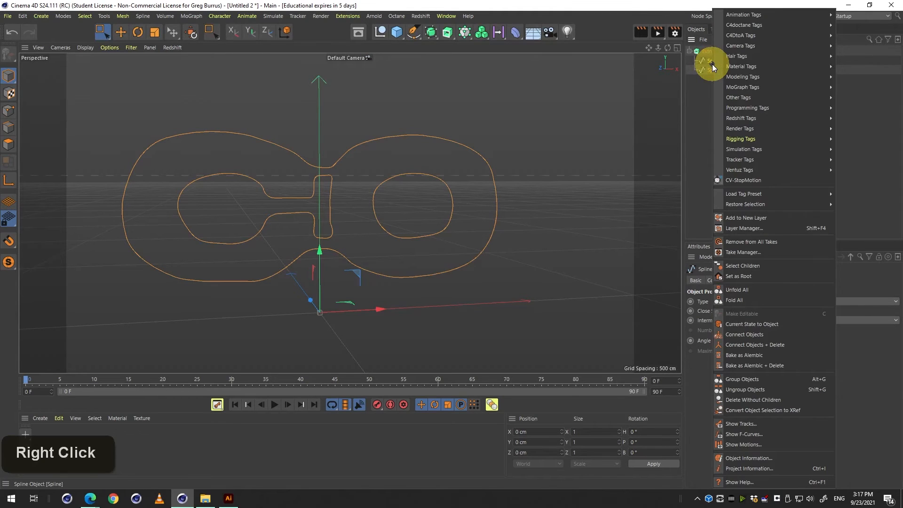
{"action": "left_click", "coordinate": [604, 116]}
{"action": "right_click", "coordinate": [560, 127]}
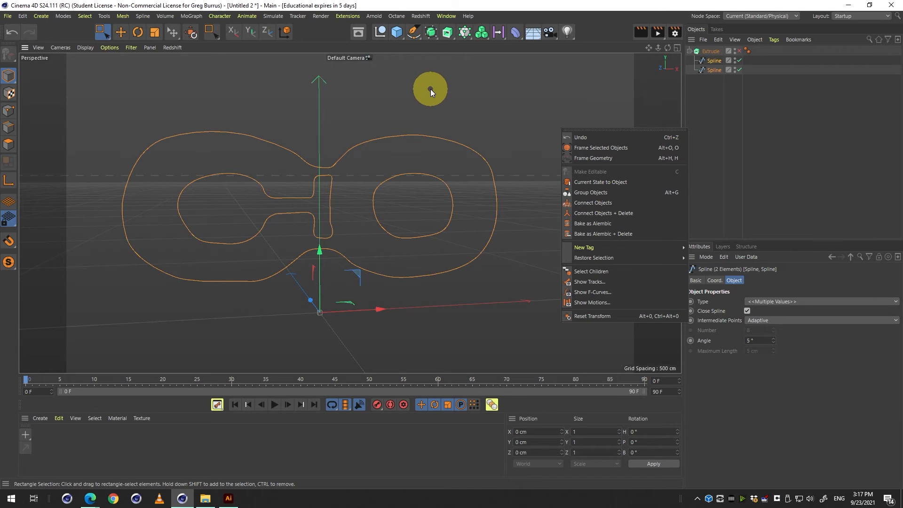
{"action": "key", "text": "Escape"}
{"action": "right_click", "coordinate": [431, 89]}
{"action": "key", "text": "Escape"}
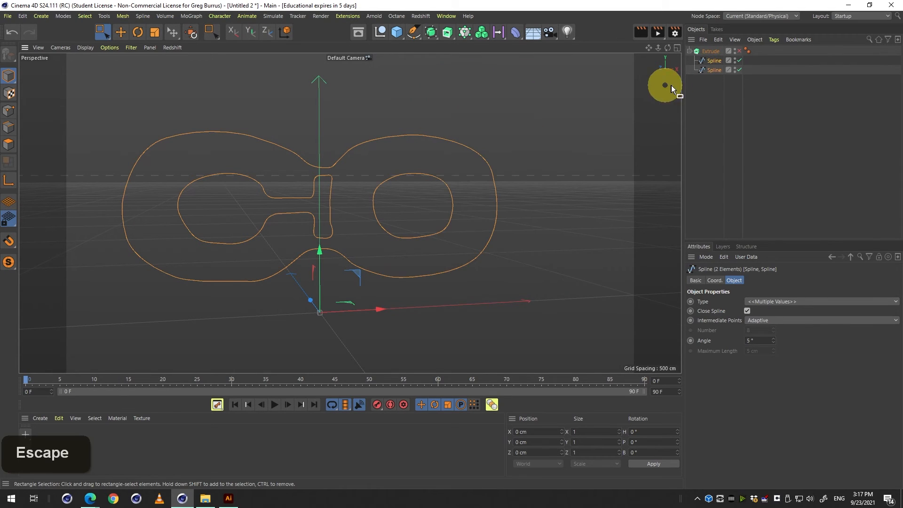
{"action": "right_click", "coordinate": [716, 73]}
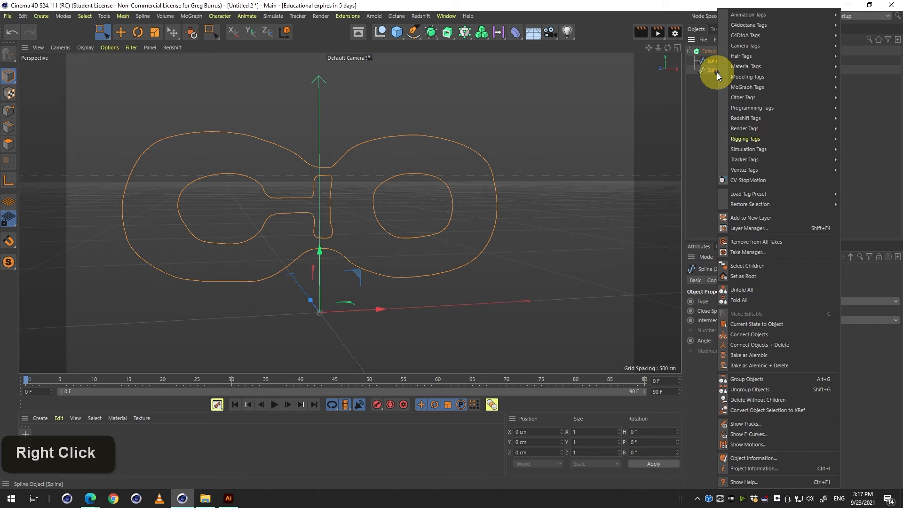
{"action": "key", "text": "Escape"}
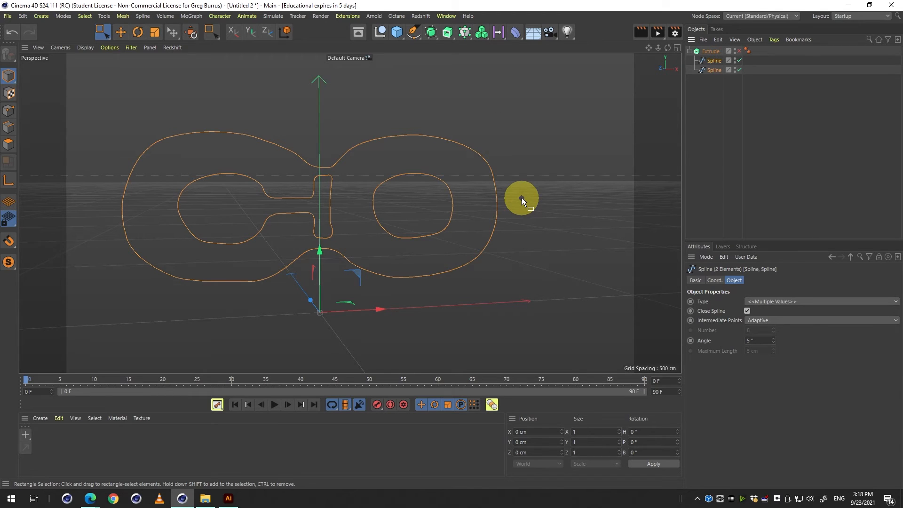
Merge the two selected splines into a single spline with Connect Objects + Delete
{"action": "right_click", "coordinate": [522, 199]}
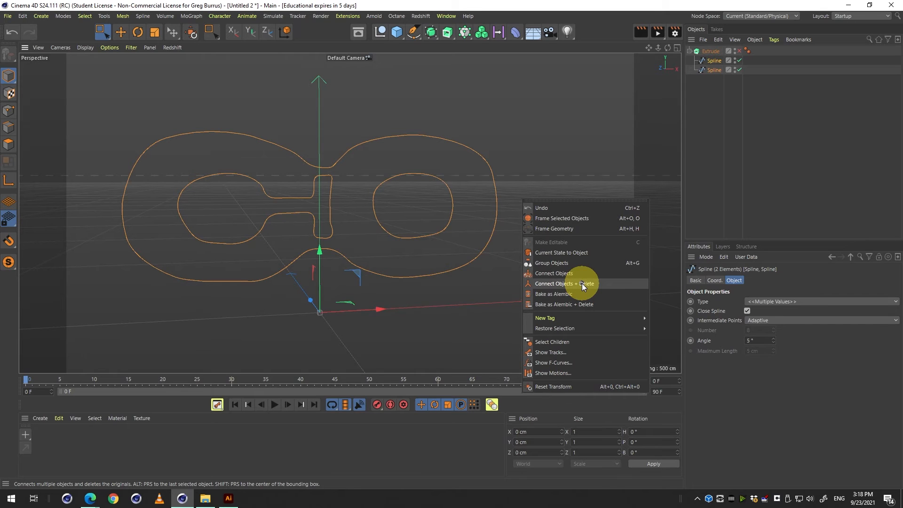
{"action": "key", "text": "alt"}
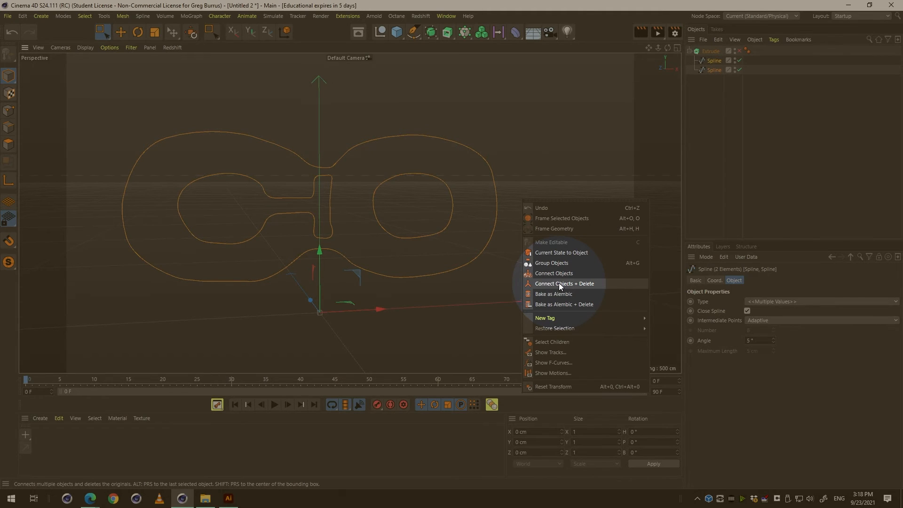
{"action": "key", "text": "alt"}
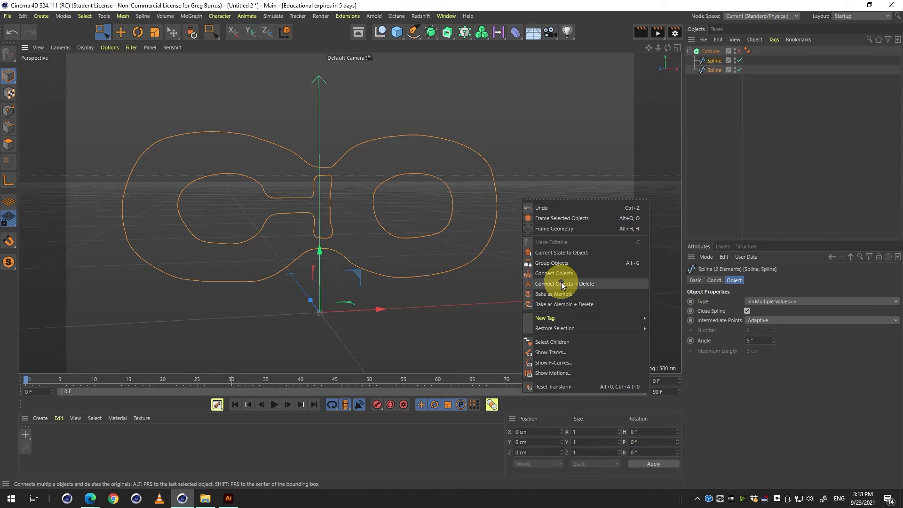
{"action": "left_click", "coordinate": [561, 283]}
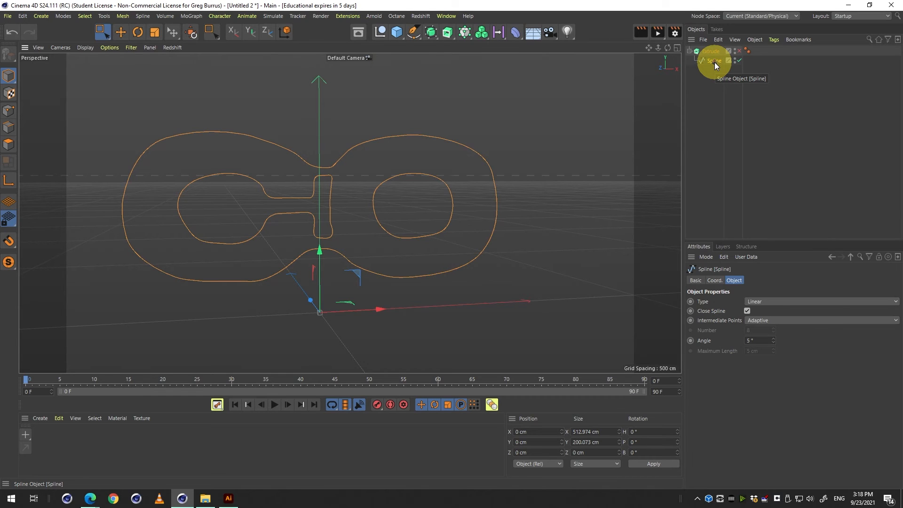
Enable the Extrude generator on the merged spline and turn off its Hierarchical option
{"action": "left_click", "coordinate": [738, 51]}
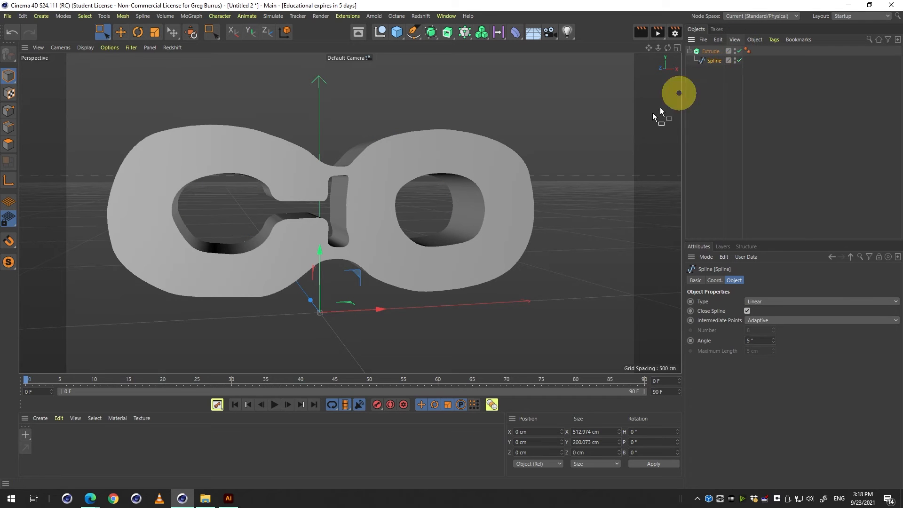
{"action": "key", "text": "3"}
{"action": "left_click_drag", "start_coordinate": [442, 182], "coordinate": [266, 192]}
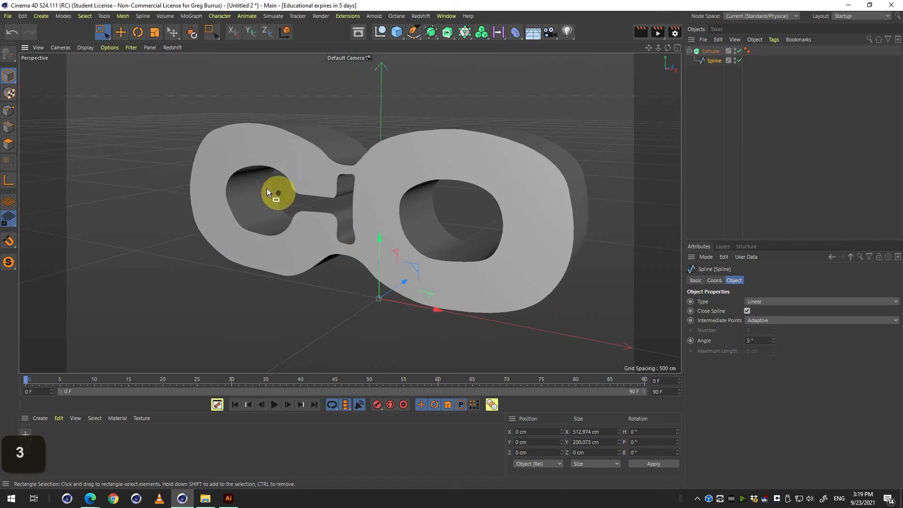
{"action": "left_click", "coordinate": [710, 51]}
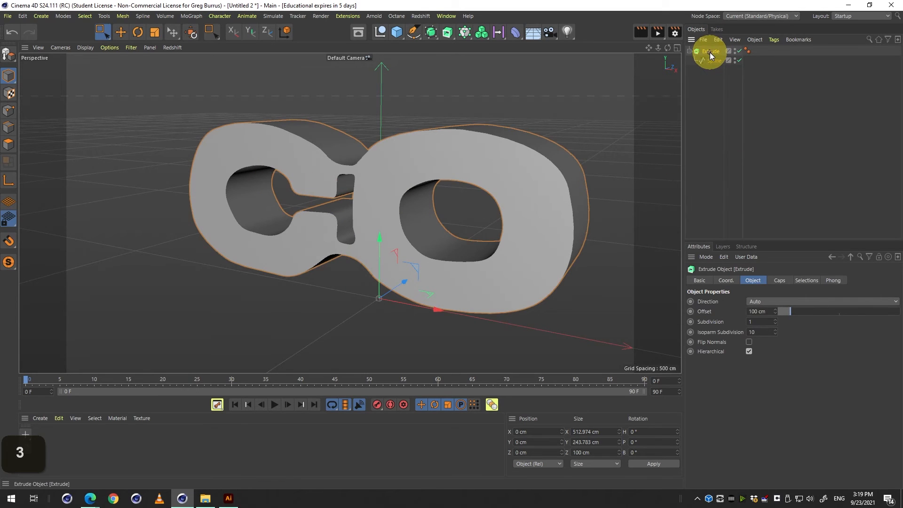
{"action": "left_click", "coordinate": [748, 353]}
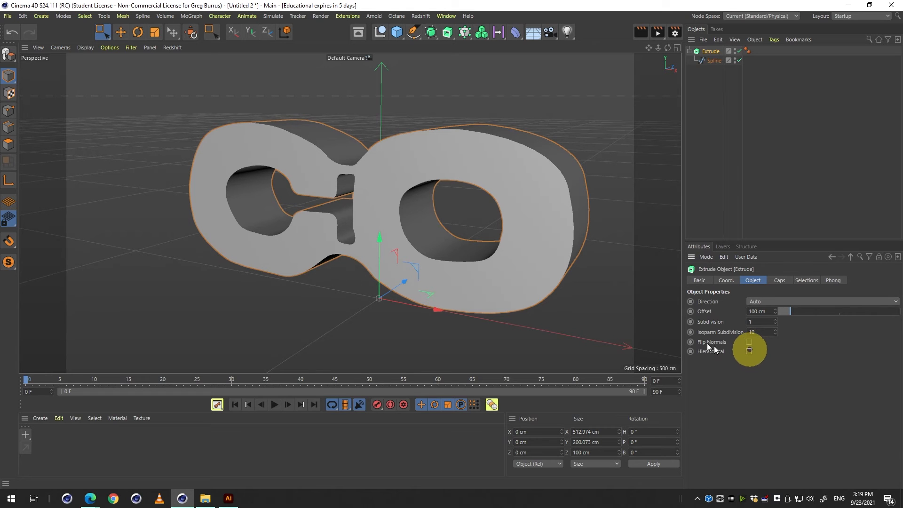
Undo the Hierarchical change, the Extrude activation and the spline merge, back to the separate CO outline and inner hole splines
{"action": "left_click_drag", "start_coordinate": [611, 310], "coordinate": [580, 210]}
{"action": "key", "text": "1"}
{"action": "key", "text": "ctrl+z"}
{"action": "key", "text": "ctrl+z"}
{"action": "key", "text": "ctrl+z"}
{"action": "key", "text": "ctrl+z"}
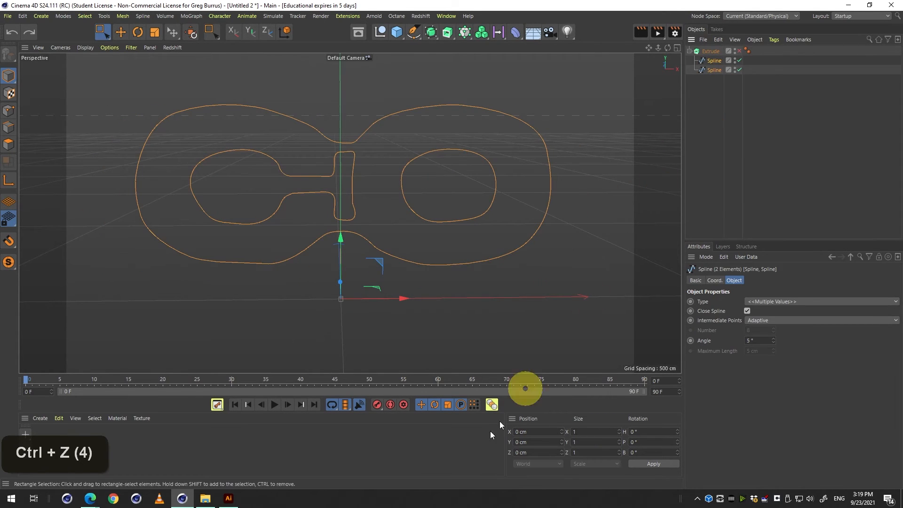
Switch to File Explorer, copy the path of the COMD Parts folder, and return to the Cinema 4D scene
{"action": "left_click", "coordinate": [205, 498]}
{"action": "left_click", "coordinate": [662, 264]}
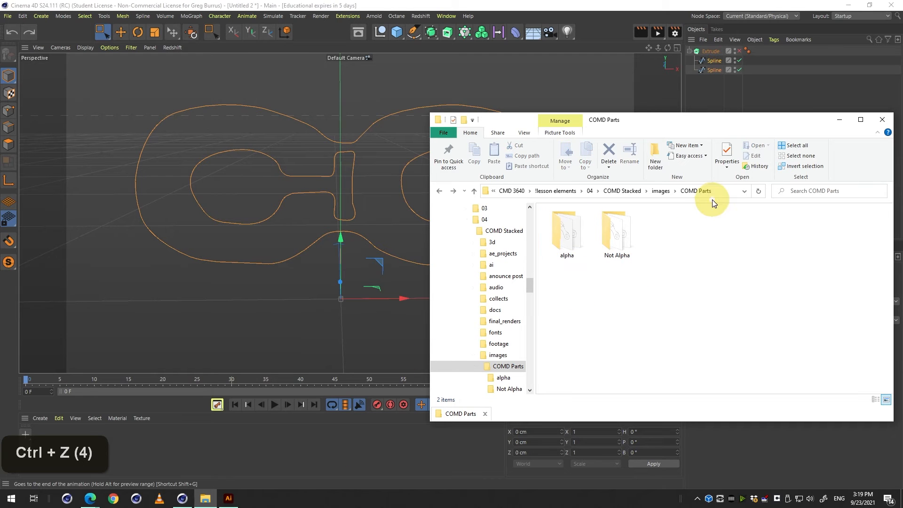
{"action": "left_click", "coordinate": [720, 193]}
{"action": "key", "text": "ctrl+c"}
{"action": "double_click", "coordinate": [582, 10]}
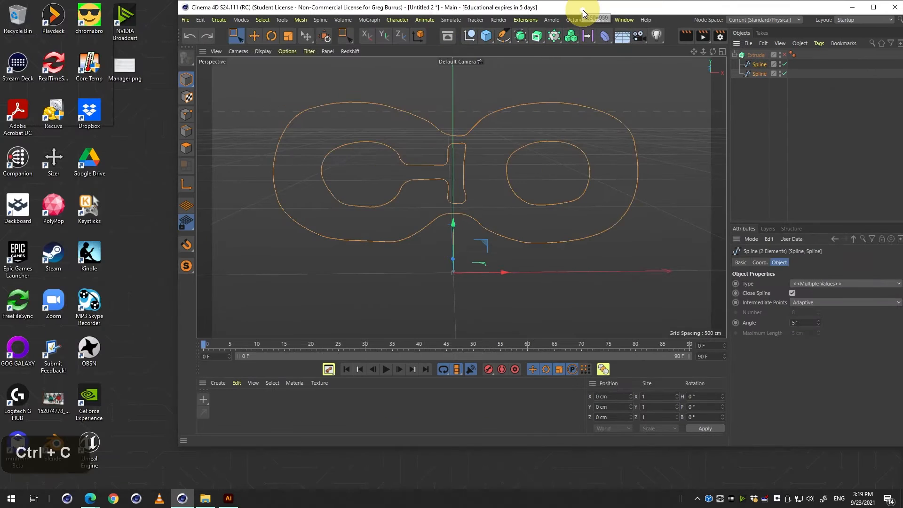
{"action": "double_click", "coordinate": [582, 9]}
Save the scene as COM Example in the COMD Parts folder, using the copied folder path
{"action": "key", "text": "ctrl+s"}
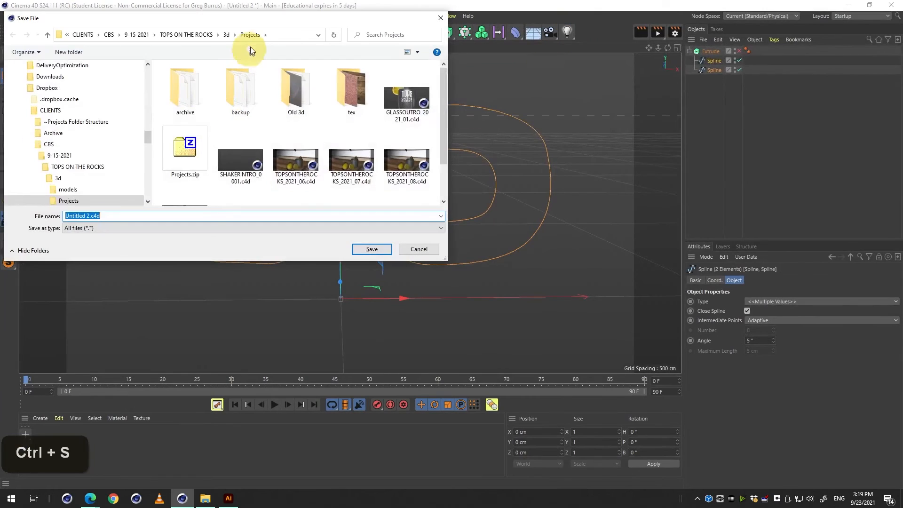
{"action": "left_click", "coordinate": [284, 36]}
{"action": "key", "text": "ctrl+v"}
{"action": "key", "text": "Return"}
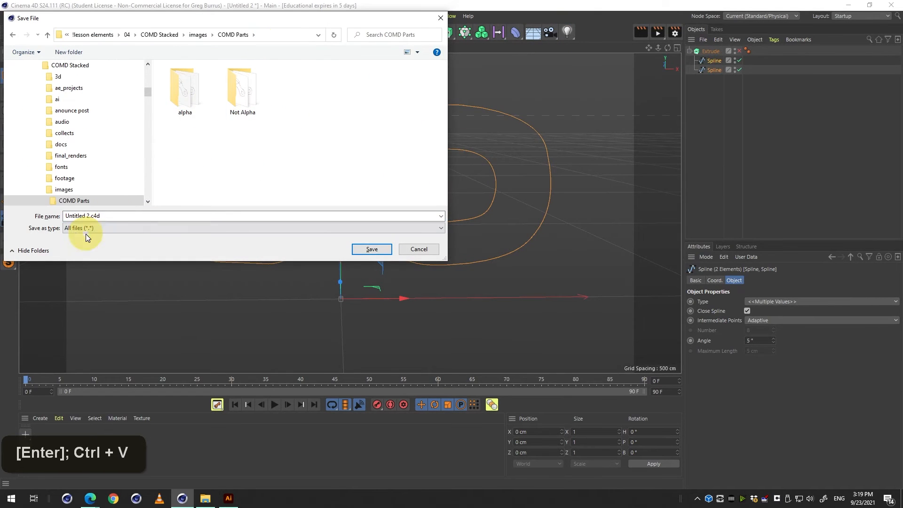
{"action": "left_click", "coordinate": [96, 215]}
{"action": "type", "text": "CO"}
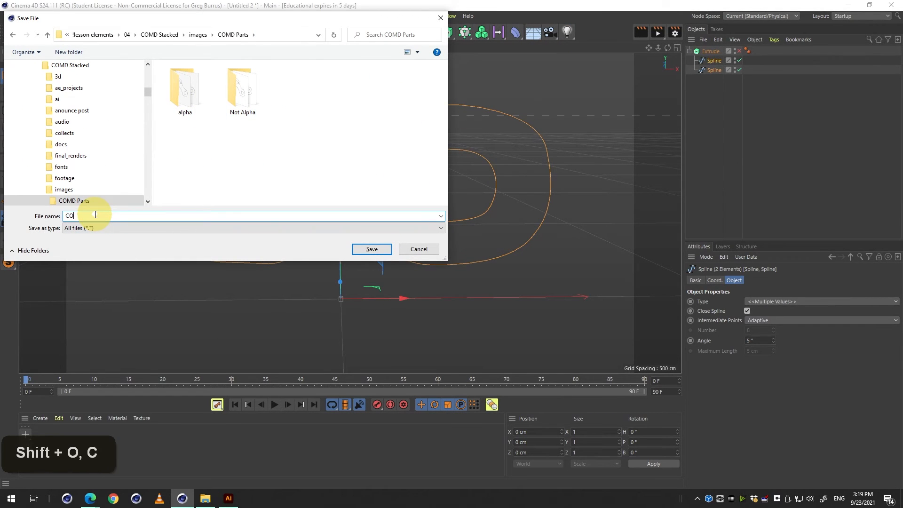
{"action": "type", "text": "M Example"}
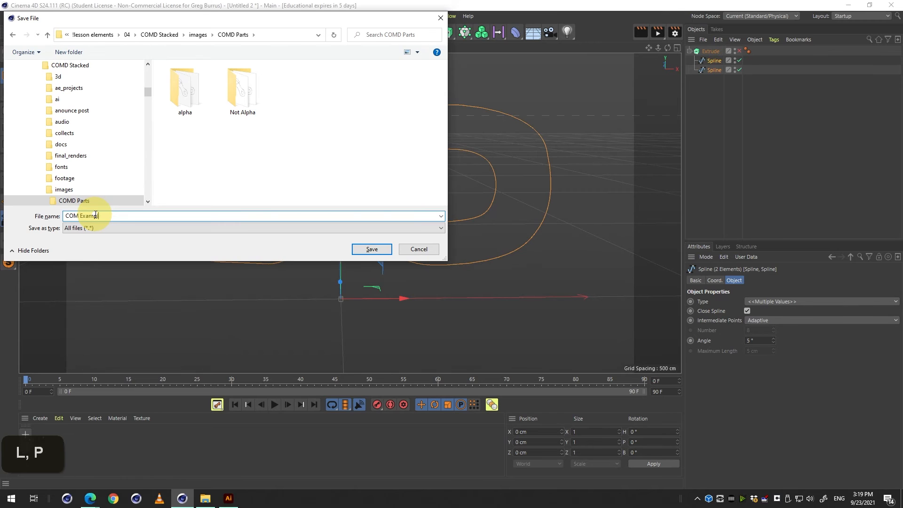
{"action": "key", "text": "Return"}
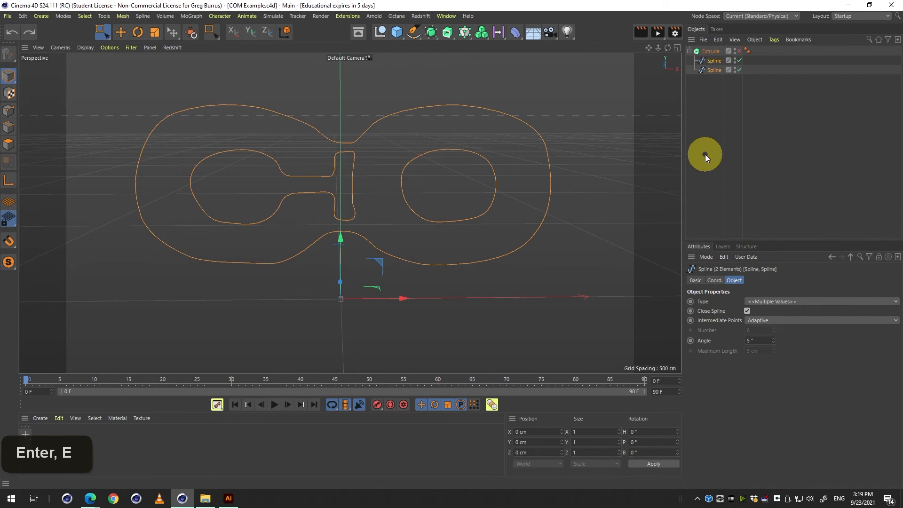
Combine the CO outline and the O's inner spline into a new spline with Connect Objects, keeping the originals
{"action": "left_click", "coordinate": [719, 106]}
{"action": "left_click", "coordinate": [718, 60]}
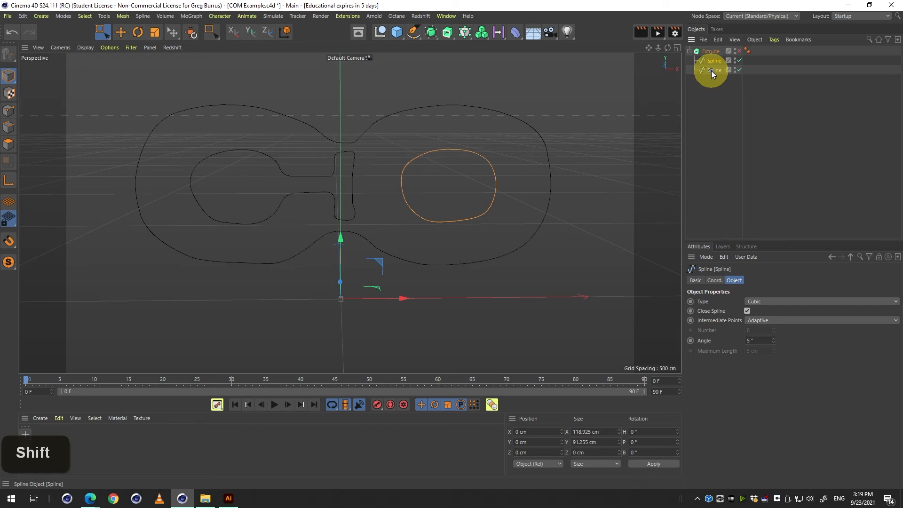
{"action": "left_click", "coordinate": [712, 70], "text": "shift"}
{"action": "left_click", "coordinate": [716, 81], "text": "shift"}
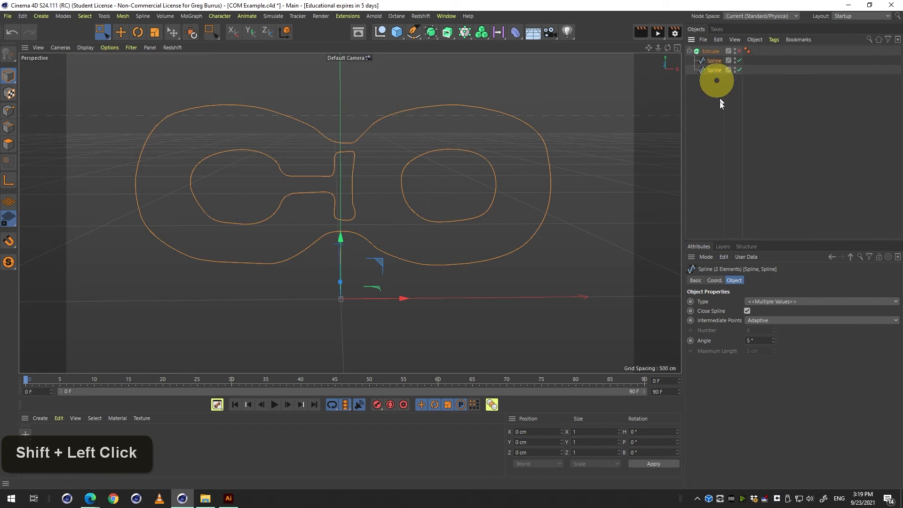
{"action": "right_click", "coordinate": [714, 60]}
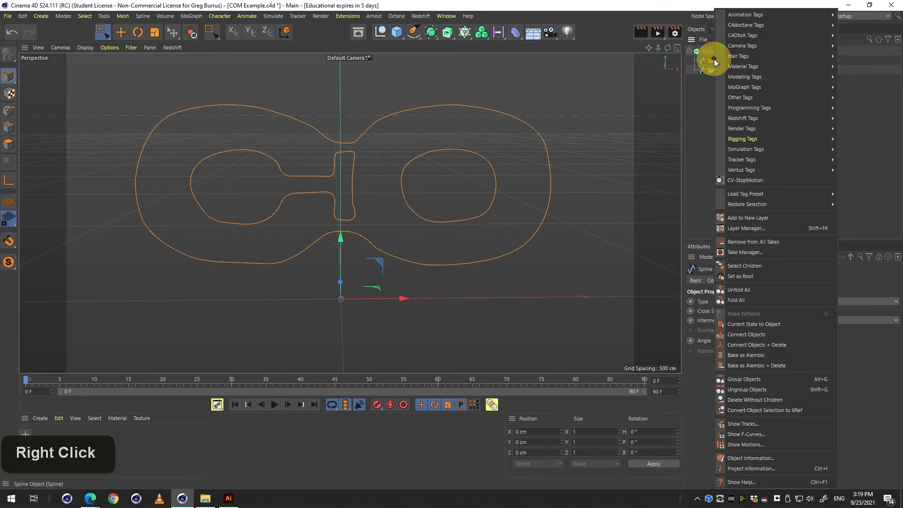
{"action": "left_click", "coordinate": [622, 105]}
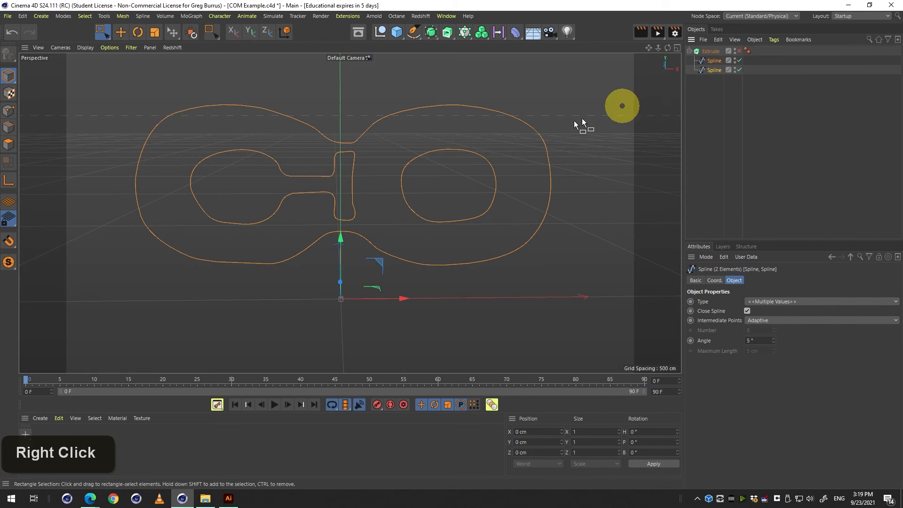
{"action": "right_click", "coordinate": [541, 133]}
{"action": "left_click", "coordinate": [757, 32]}
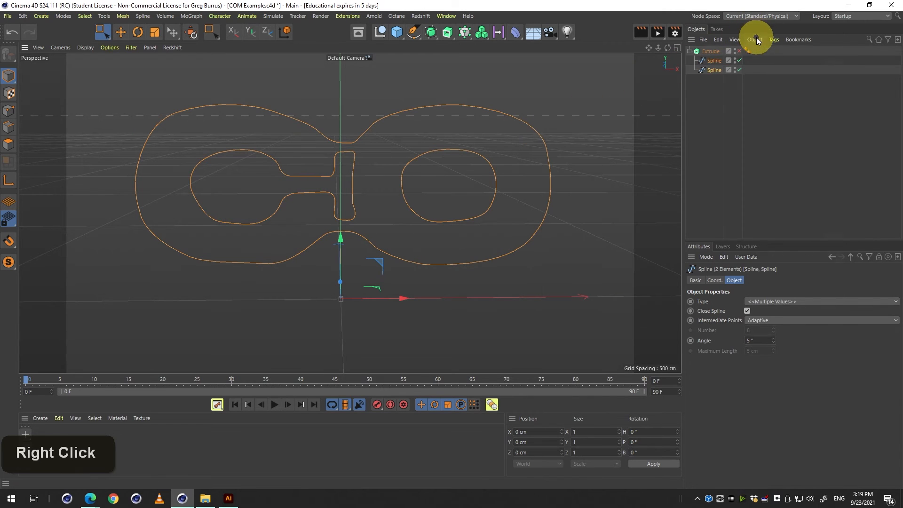
{"action": "left_click", "coordinate": [755, 38]}
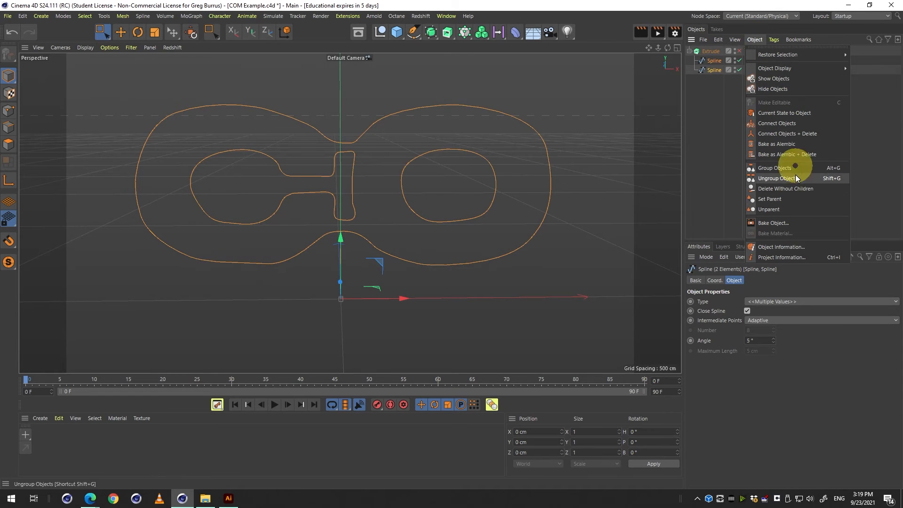
{"action": "left_click", "coordinate": [803, 122]}
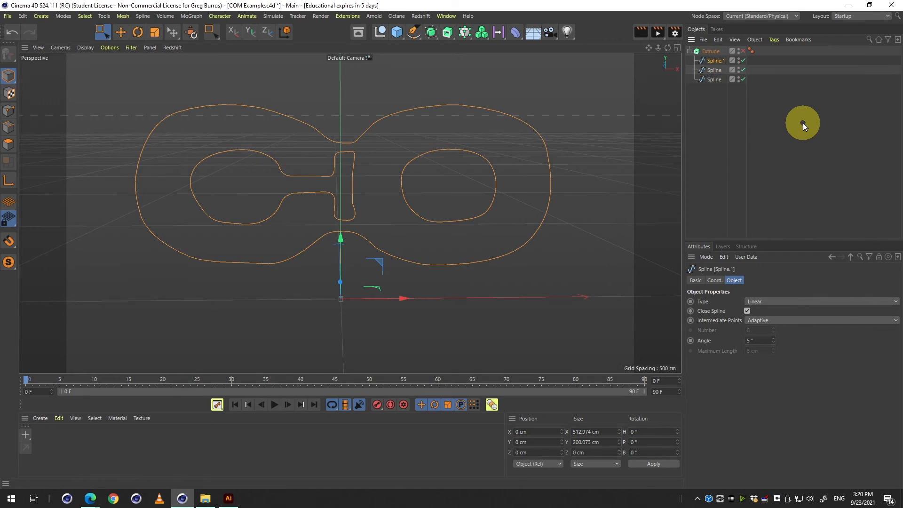
Disable the two original splines and enable the Extrude generator on the combined spline
{"action": "left_click", "coordinate": [743, 69]}
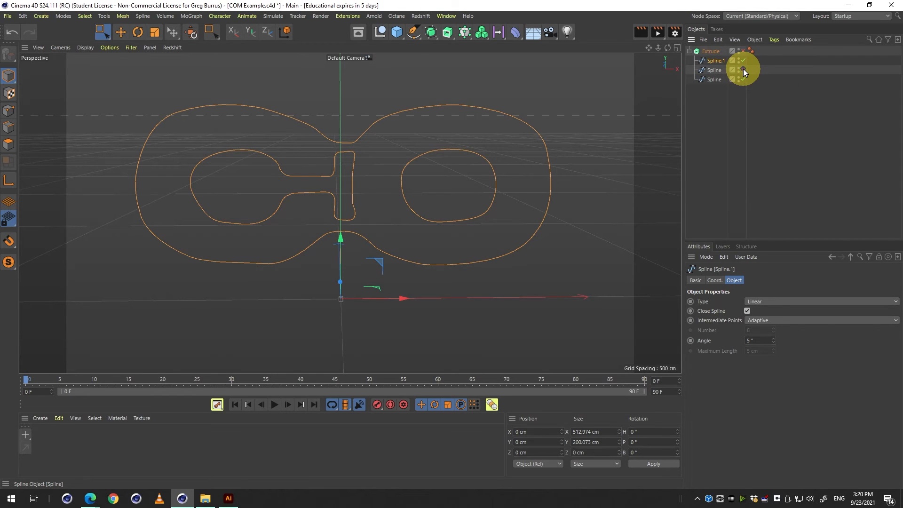
{"action": "left_click", "coordinate": [744, 79]}
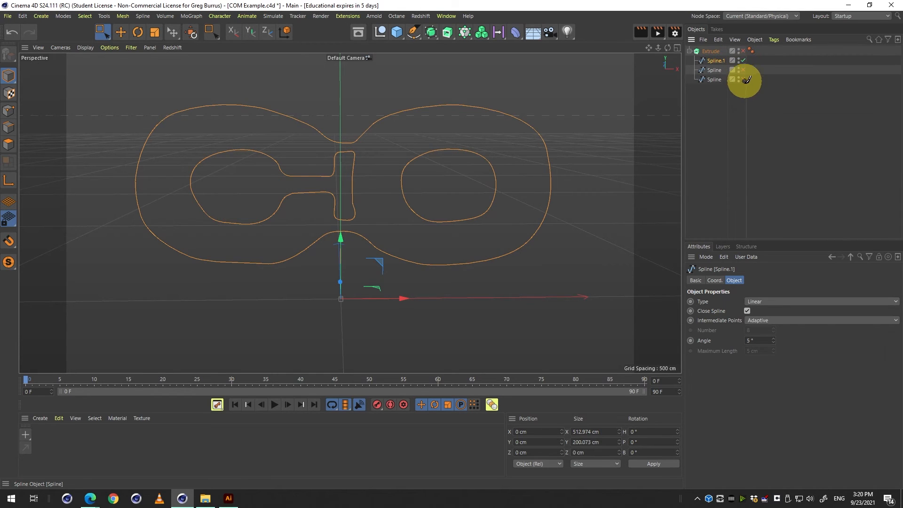
{"action": "left_click", "coordinate": [743, 51]}
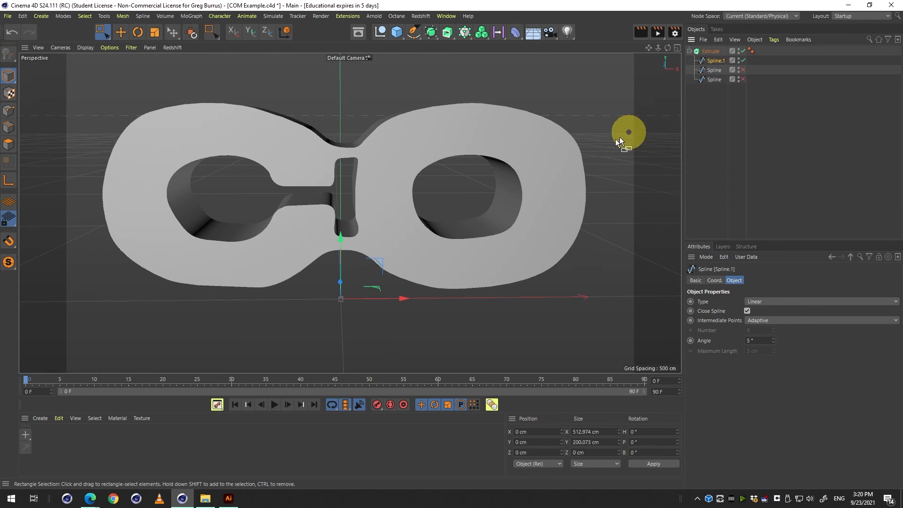
{"action": "key", "text": "3"}
{"action": "left_click_drag", "start_coordinate": [518, 150], "coordinate": [428, 185]}
{"action": "key", "text": "3"}
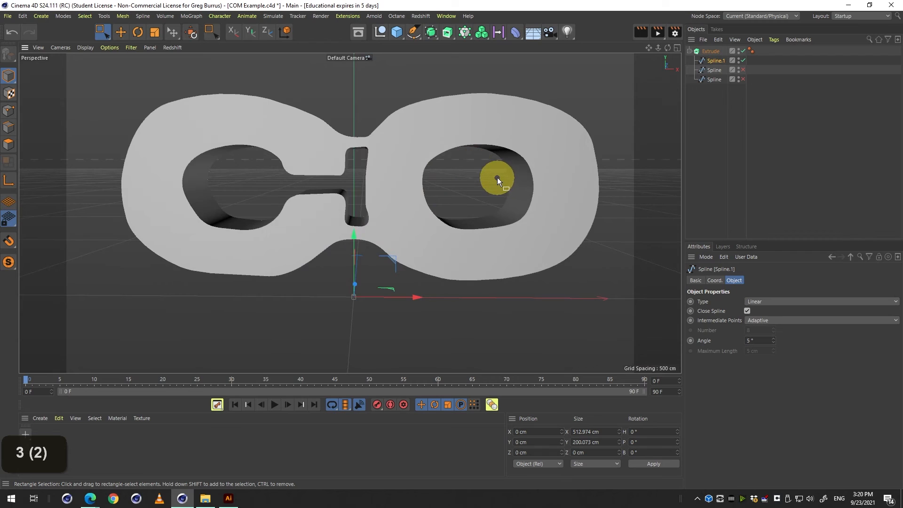
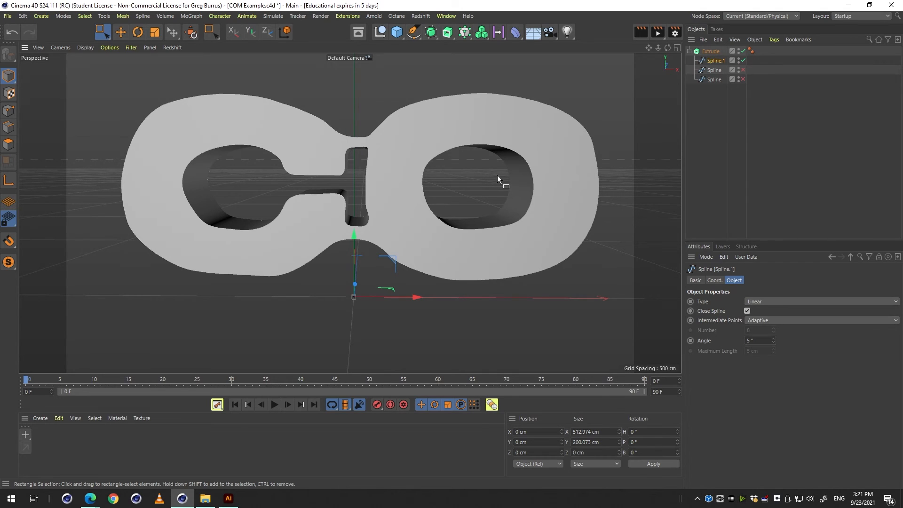
Undo the Extrude activation, the disabling of the original splines and the Connect Objects copy
{"action": "key", "text": "ctrl+z"}
{"action": "key", "text": "ctrl+z"}
{"action": "key", "text": "ctrl+z"}
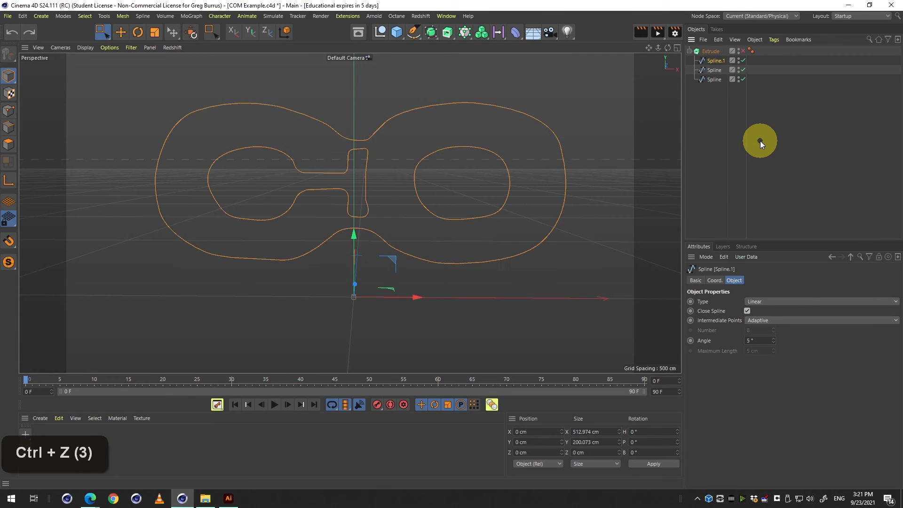
{"action": "key", "text": "ctrl+z"}
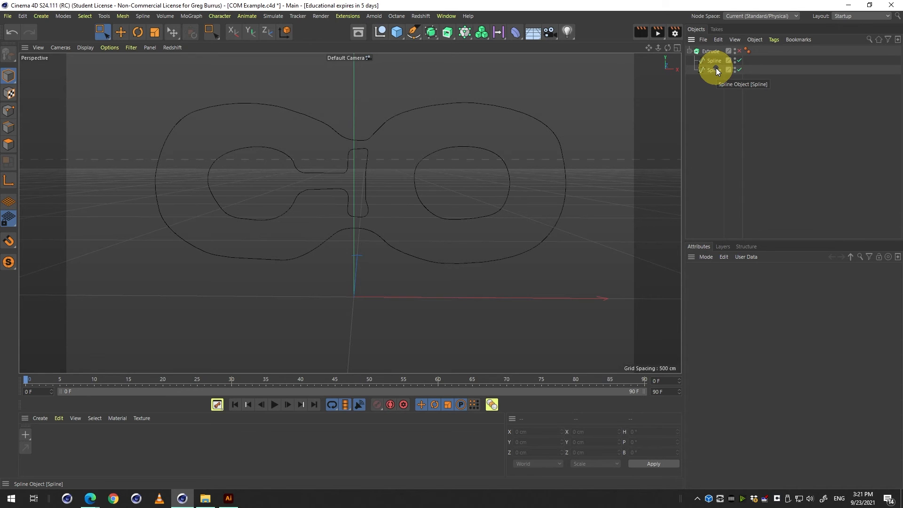
{"action": "left_click", "coordinate": [445, 32]}
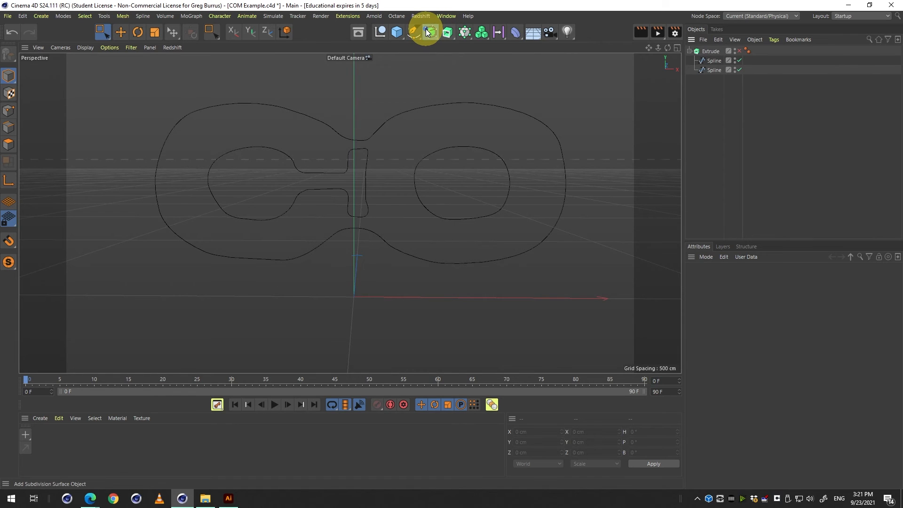
{"action": "left_click", "coordinate": [428, 32]}
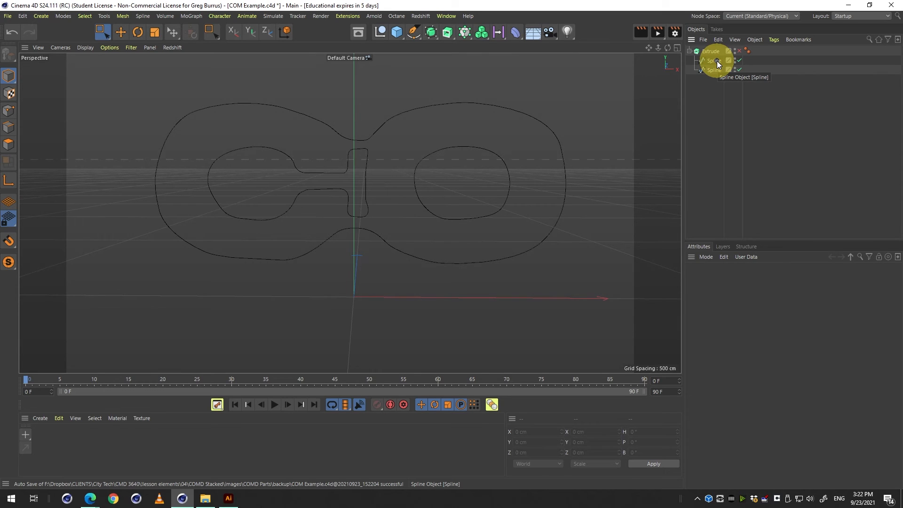
{"action": "left_click", "coordinate": [717, 60]}
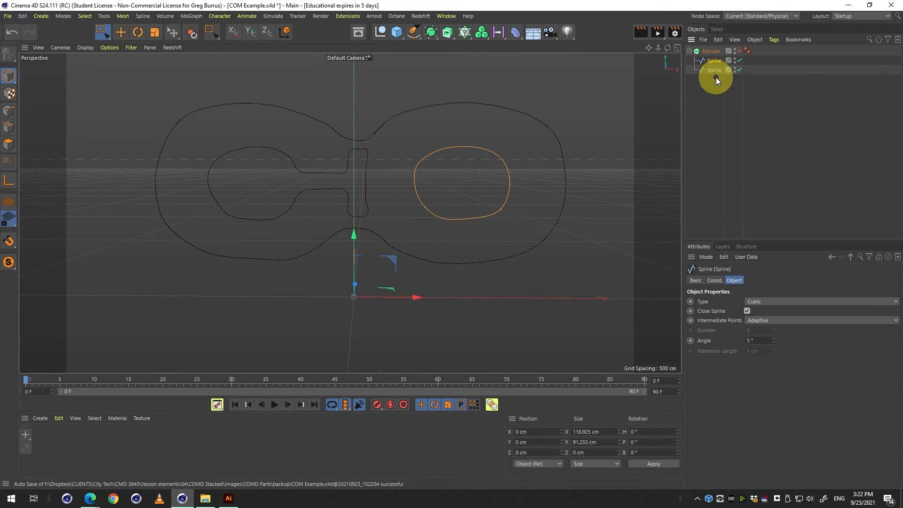
{"action": "left_click", "coordinate": [715, 72]}
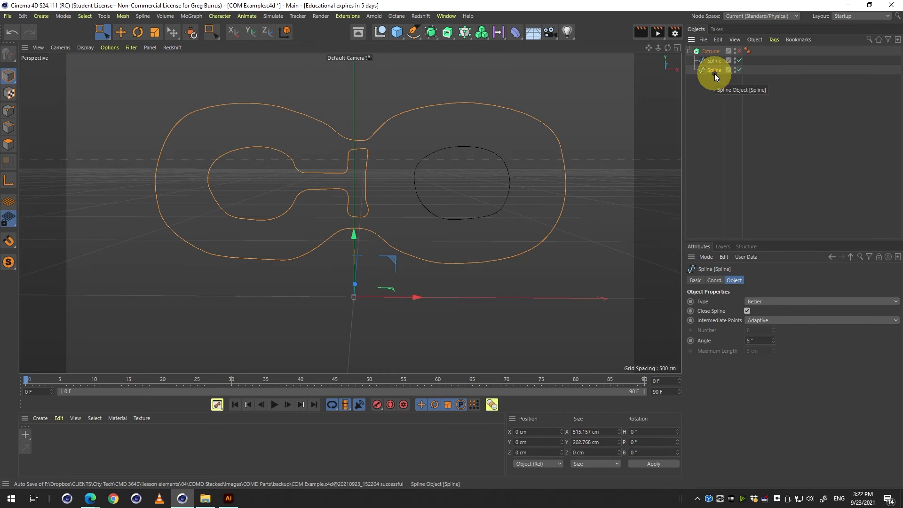
Add a Connect generator to the scene
{"action": "left_click", "coordinate": [435, 30]}
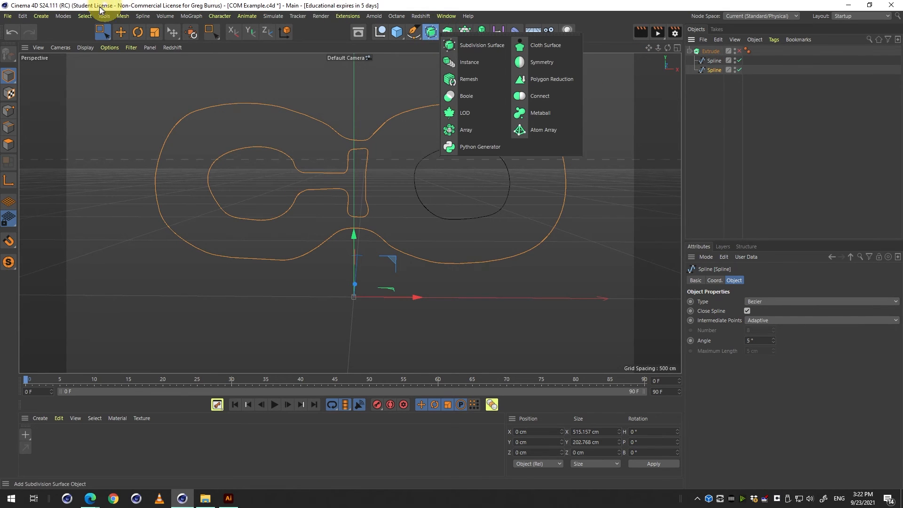
{"action": "left_click", "coordinate": [63, 16]}
{"action": "mouse_move", "coordinate": [41, 16]}
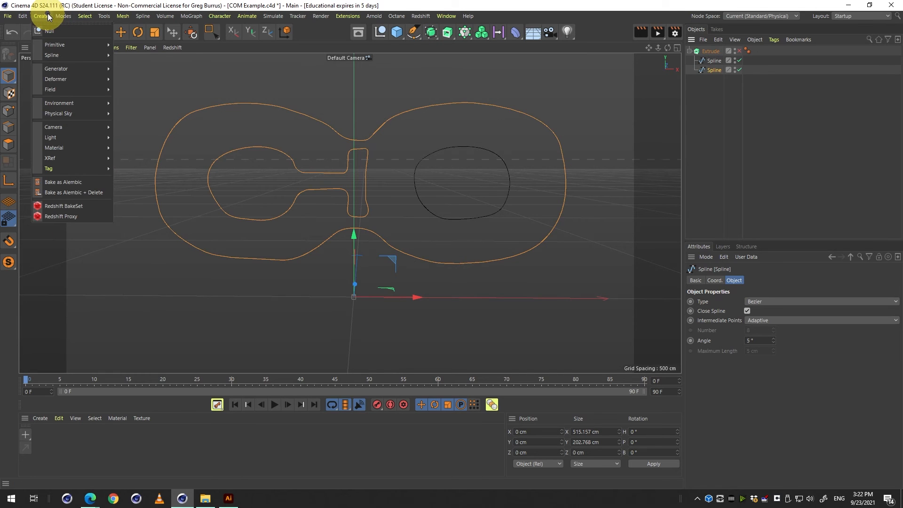
{"action": "mouse_move", "coordinate": [72, 71]}
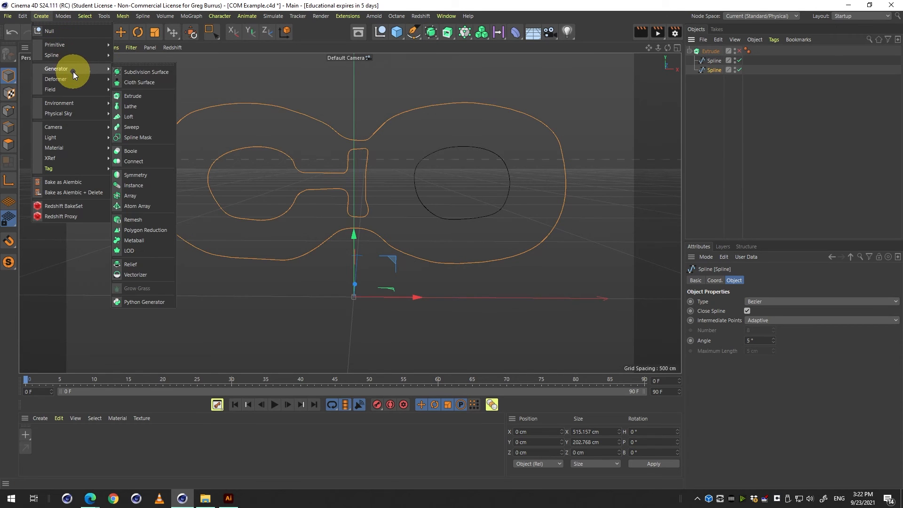
{"action": "left_click", "coordinate": [140, 164]}
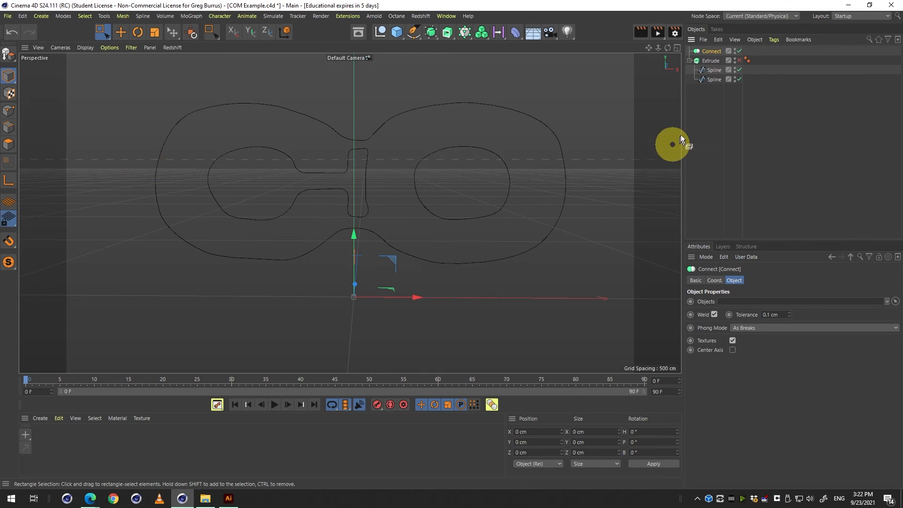
Make both splines children of the Connect generator and nest Connect under the Extrude generator
{"action": "left_click", "coordinate": [713, 81]}
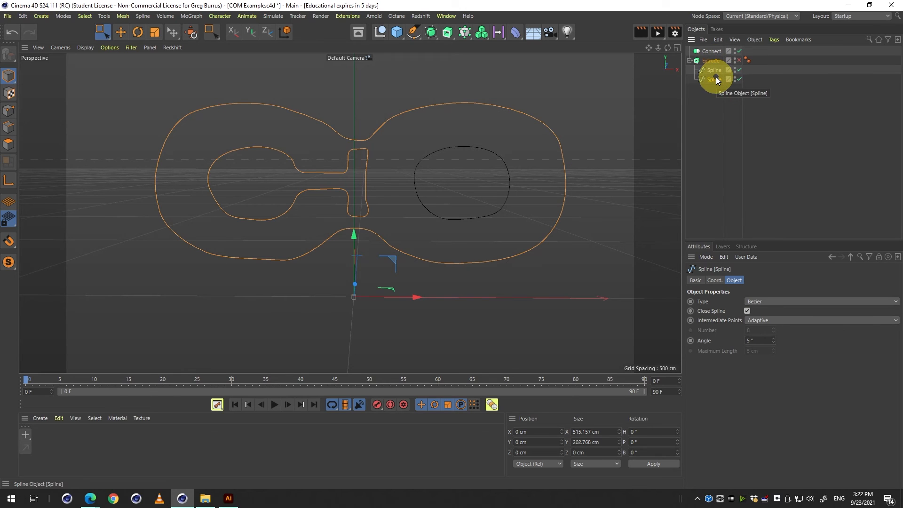
{"action": "left_click", "coordinate": [715, 72], "text": "shift"}
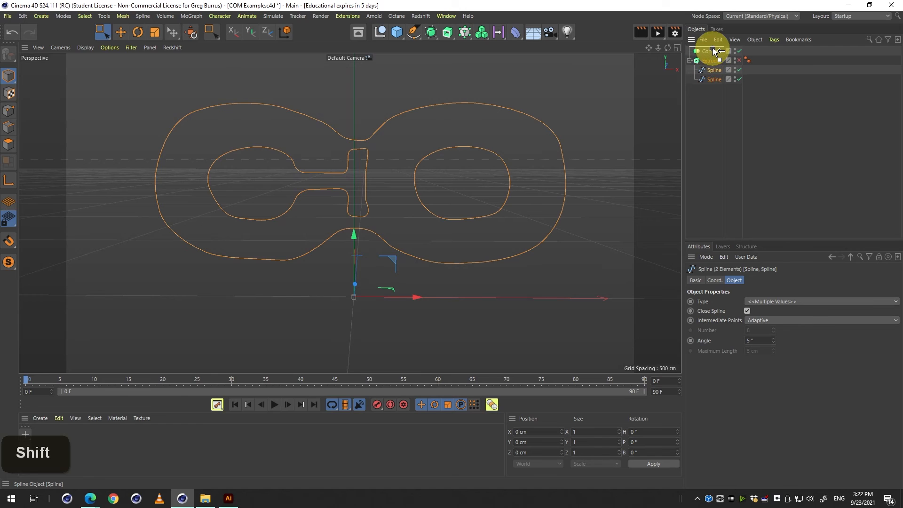
{"action": "left_click_drag", "start_coordinate": [714, 51], "coordinate": [712, 49], "text": "shift"}
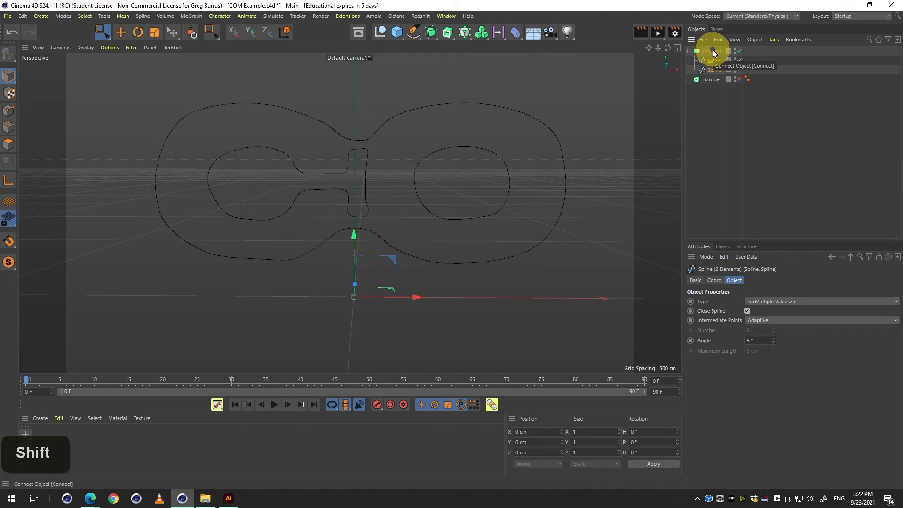
{"action": "left_click", "coordinate": [713, 50]}
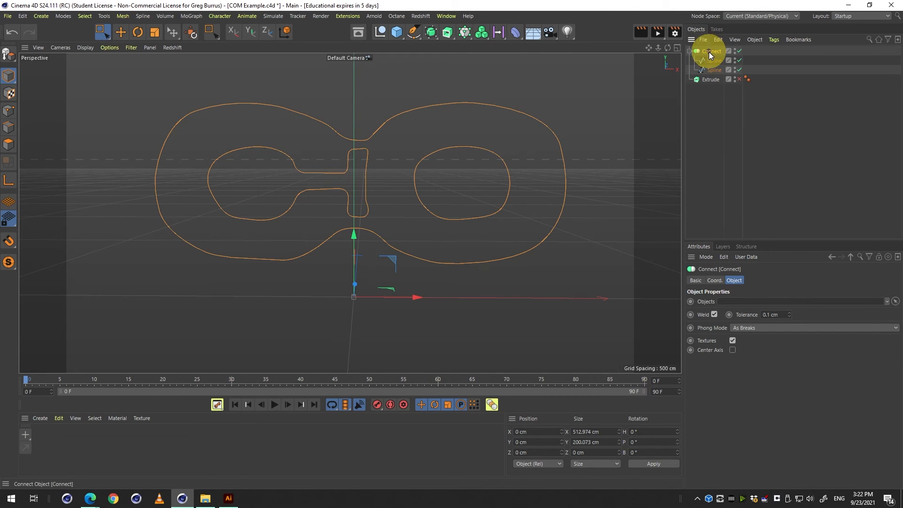
{"action": "left_click_drag", "start_coordinate": [709, 54], "coordinate": [716, 81]}
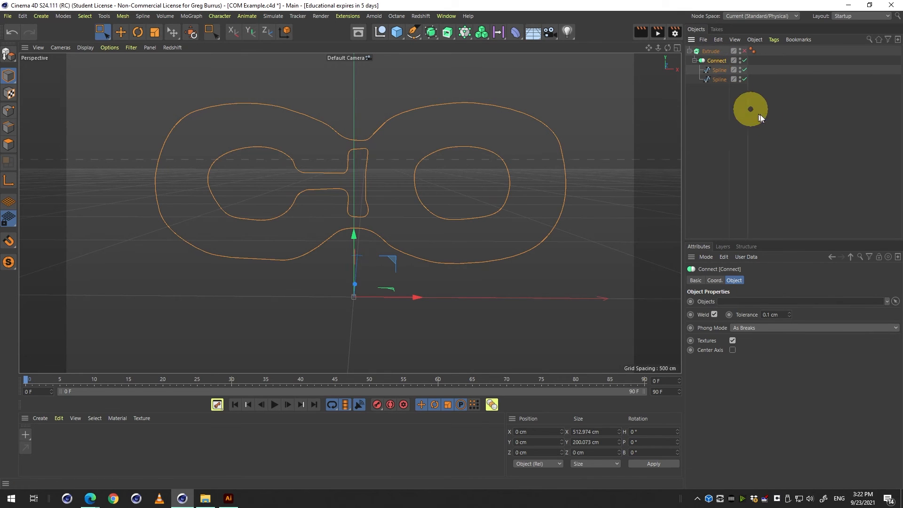
Enable the Extrude generator on the connected CO splines
{"action": "left_click", "coordinate": [776, 118]}
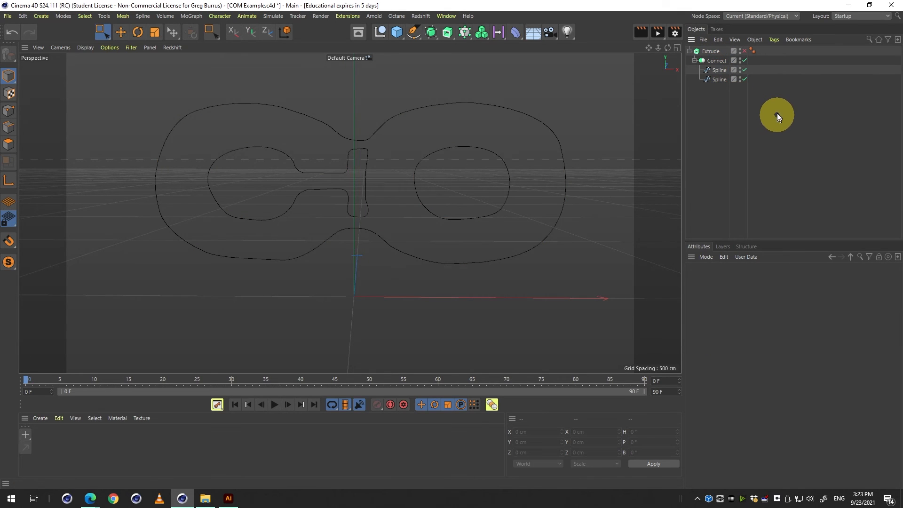
{"action": "left_click", "coordinate": [743, 49]}
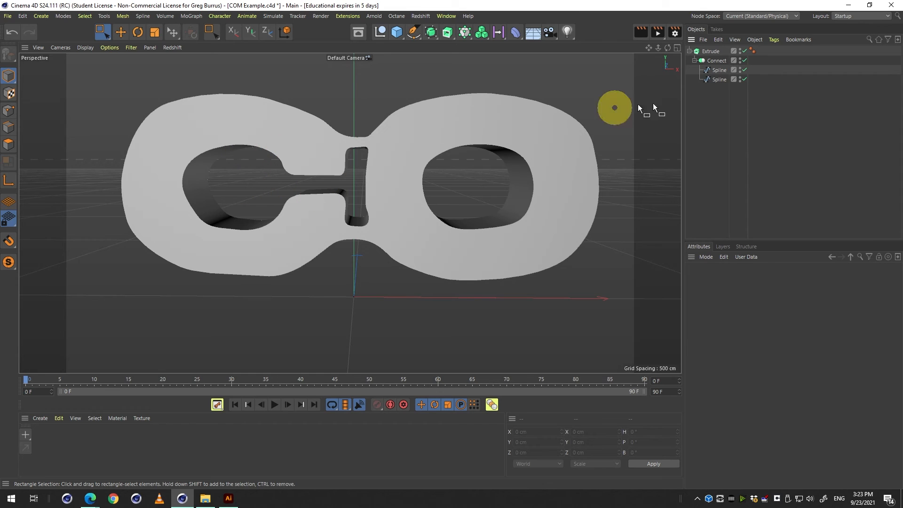
{"action": "right_click", "coordinate": [725, 69]}
{"action": "left_click", "coordinate": [707, 77]}
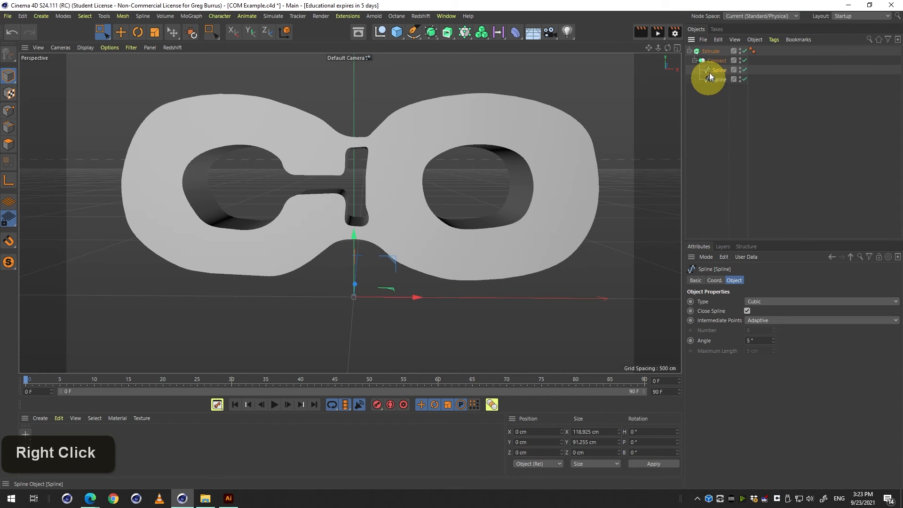
{"action": "left_click", "coordinate": [717, 58]}
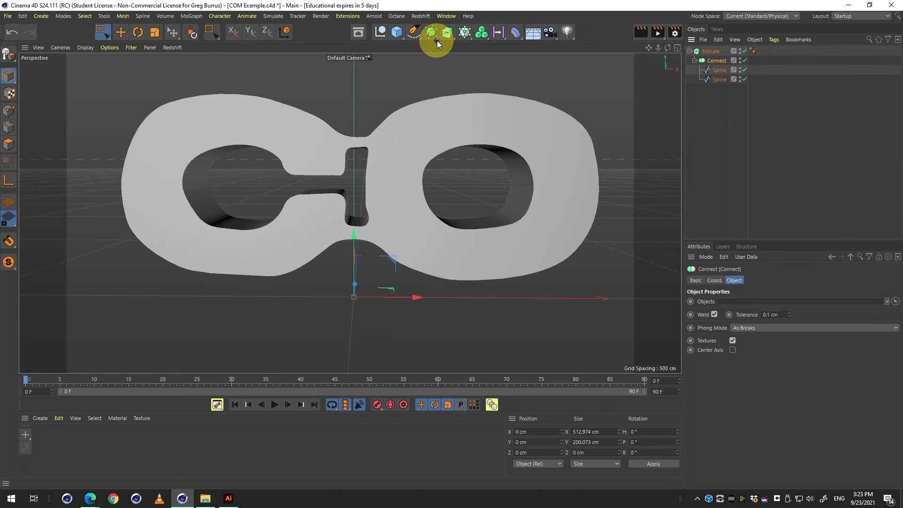
{"action": "left_click", "coordinate": [449, 31]}
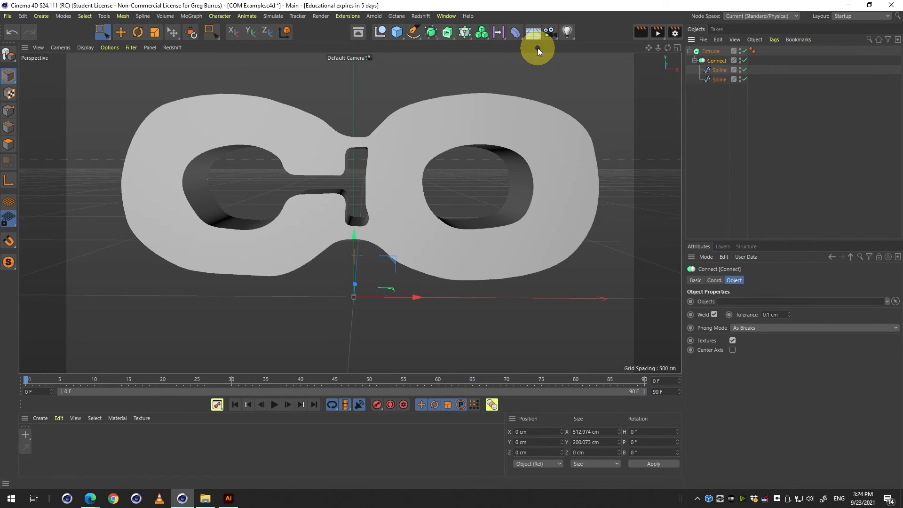
{"action": "left_click", "coordinate": [695, 61]}
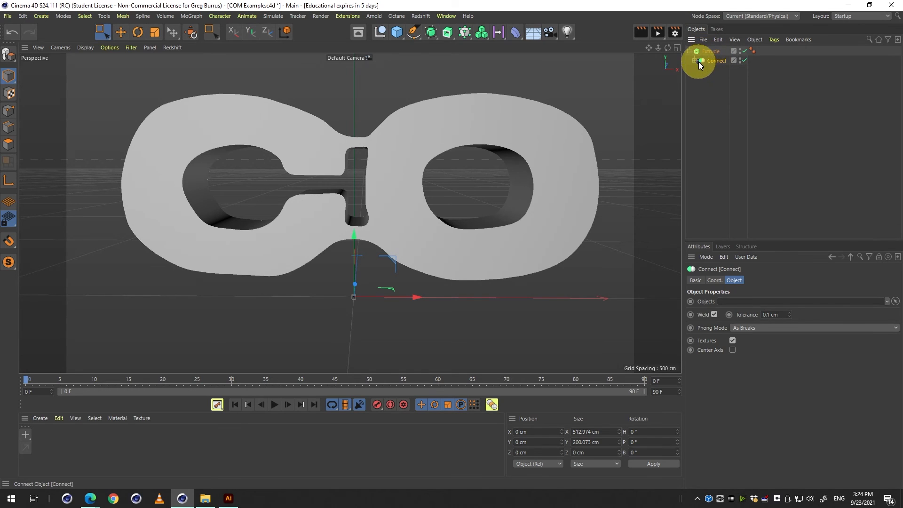
{"action": "left_click", "coordinate": [696, 60]}
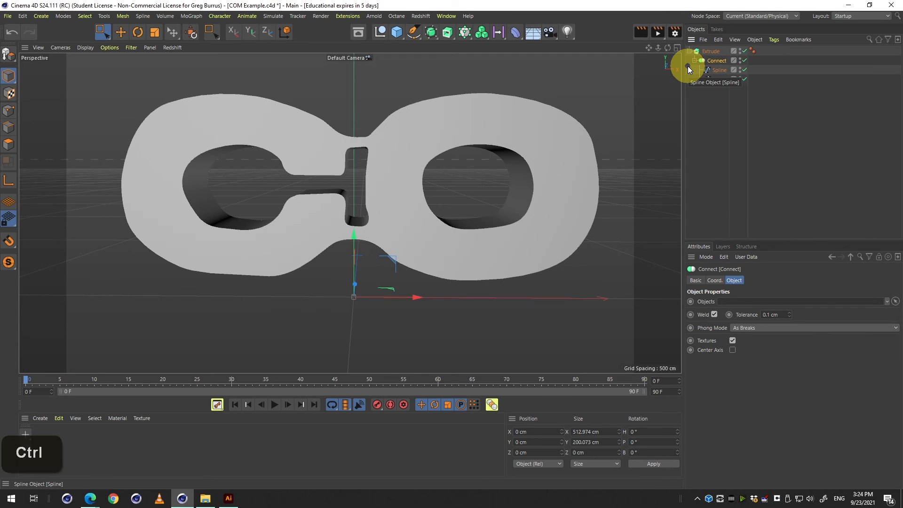
Render the extruded CO shape in the perspective view
{"action": "key", "text": "ctrl+r"}
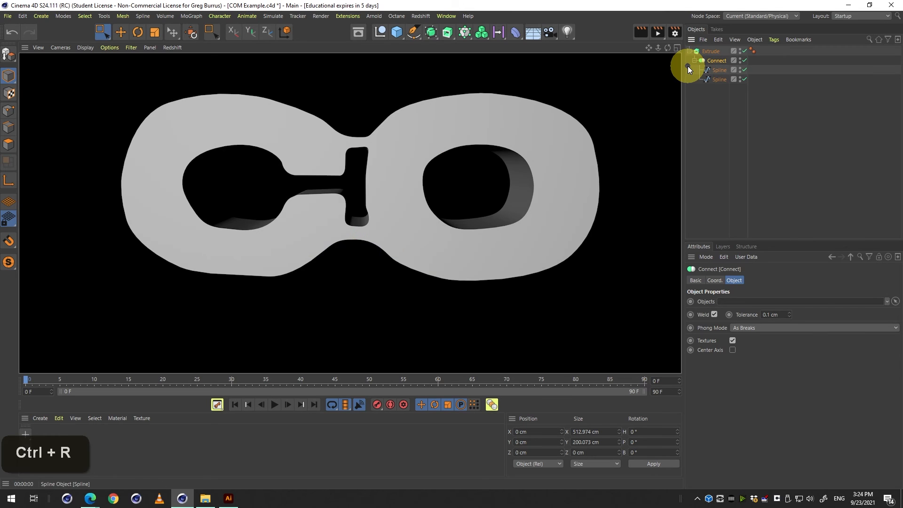
{"action": "left_click", "coordinate": [758, 115]}
Disable the Extrude and Connect generators and render the view with only the bare splines
{"action": "left_click_drag", "start_coordinate": [743, 50], "coordinate": [745, 56]}
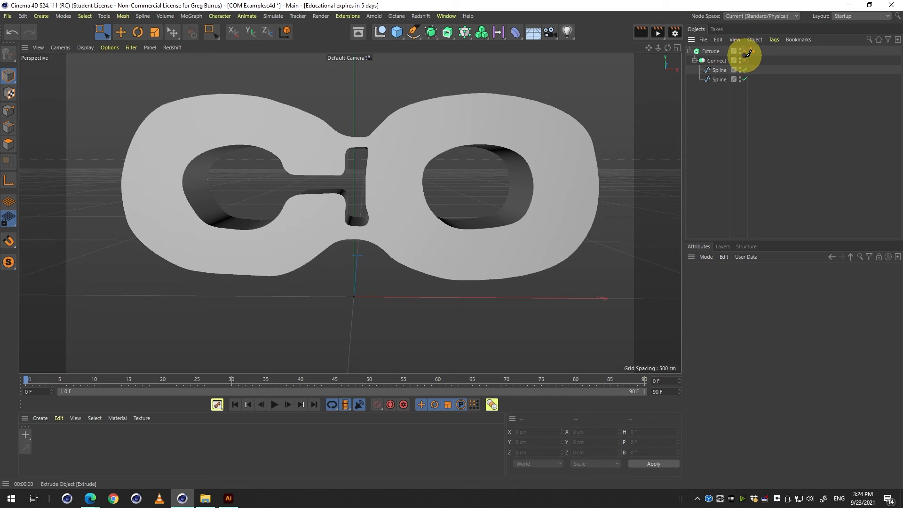
{"action": "key", "text": "ctrl+r"}
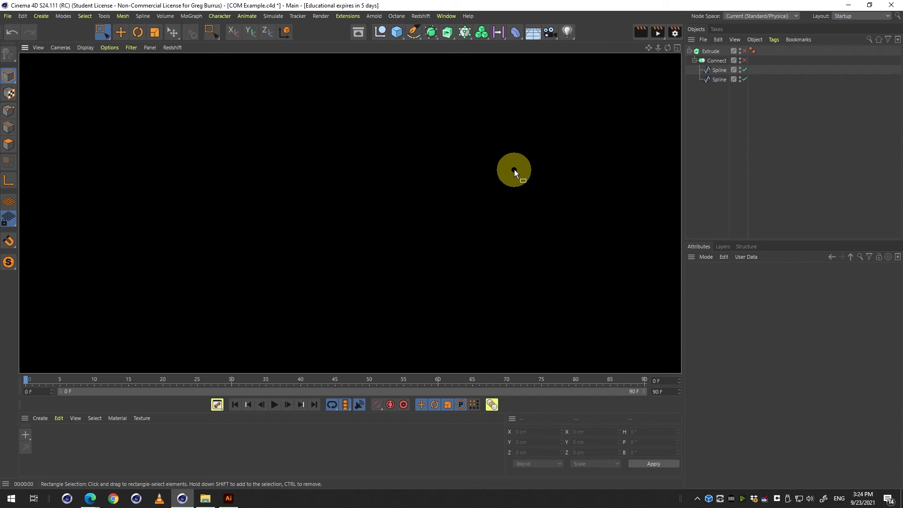
{"action": "left_click", "coordinate": [736, 148]}
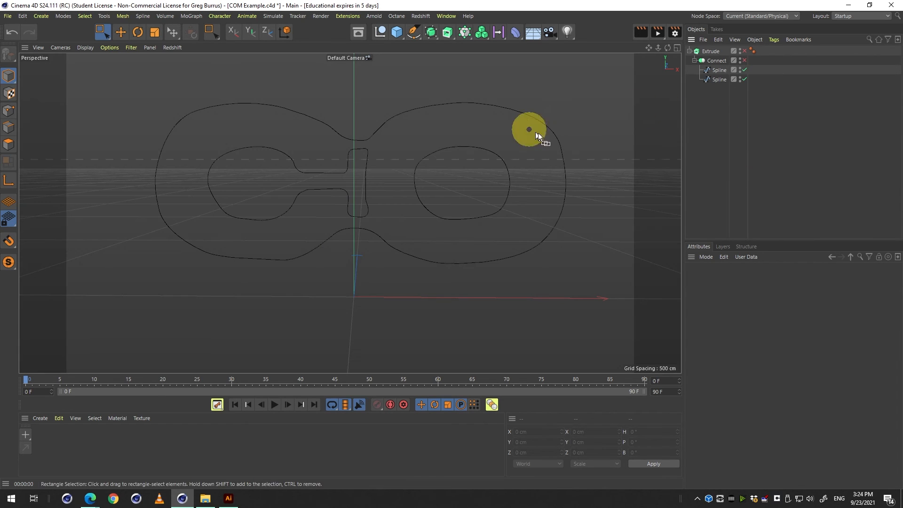
{"action": "key", "text": "3"}
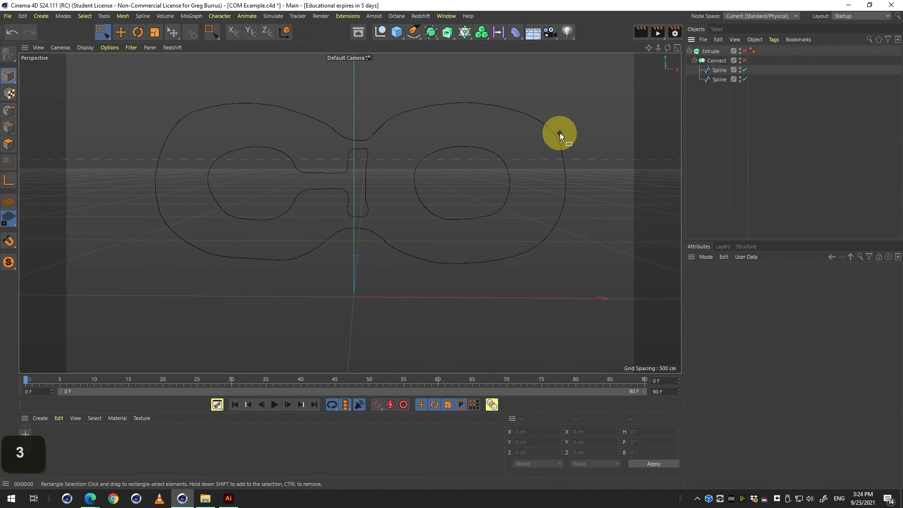
{"action": "left_click", "coordinate": [560, 132]}
{"action": "key", "text": "ctrl+r"}
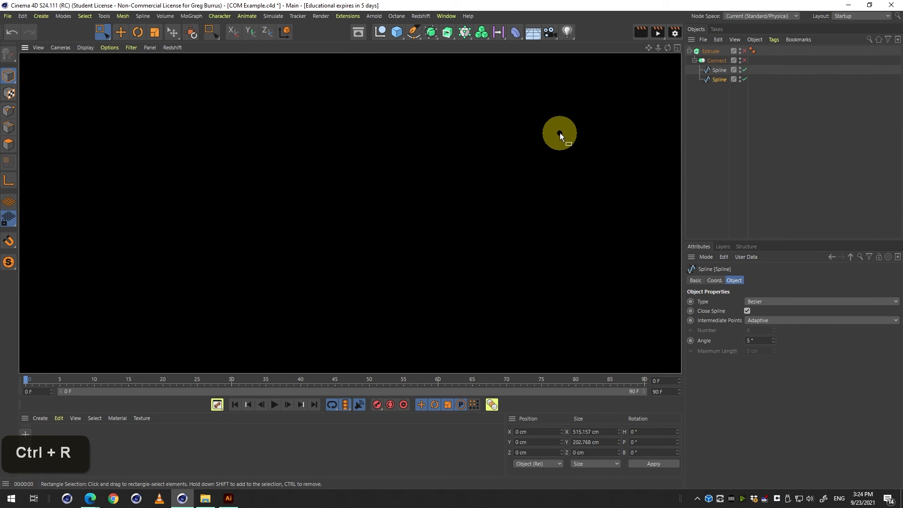
{"action": "key", "text": "3"}
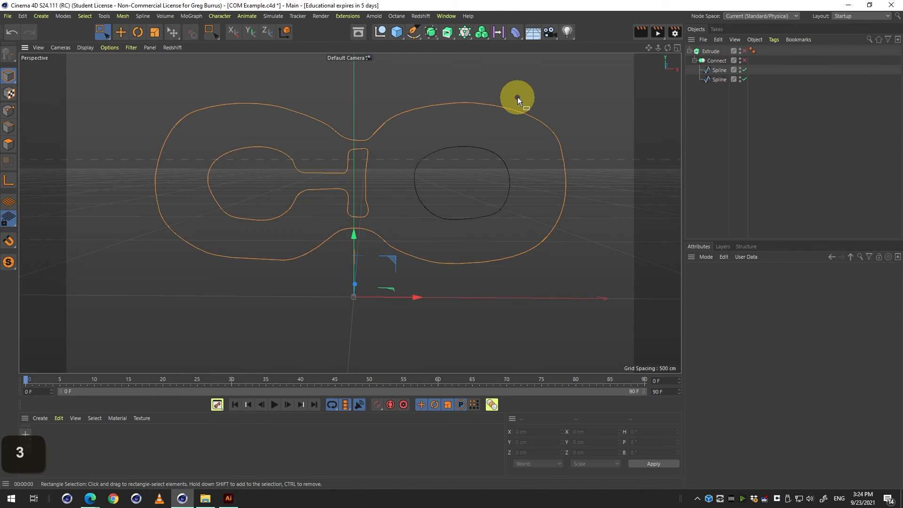
Examine the O's hole spline and the CO outline spline by selecting each in turn in the perspective view
{"action": "left_click", "coordinate": [532, 122]}
{"action": "left_click_drag", "start_coordinate": [532, 122], "coordinate": [428, 179]}
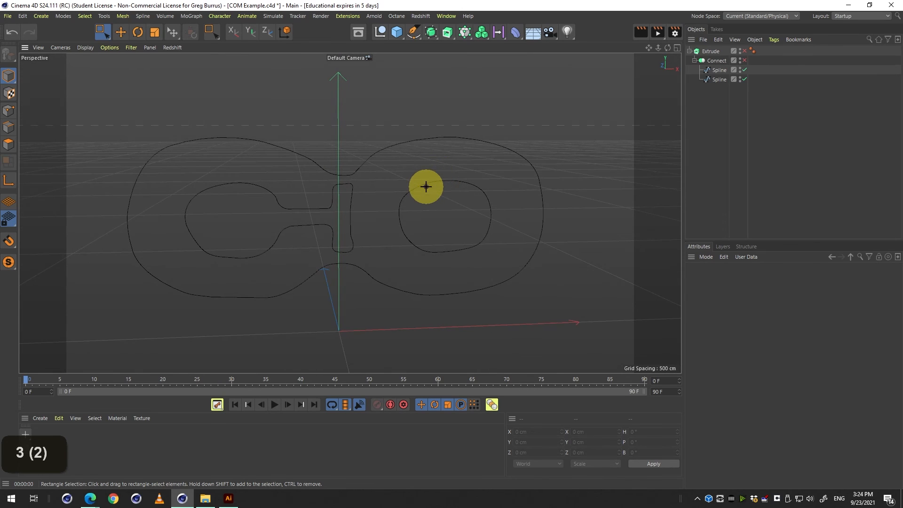
{"action": "left_click", "coordinate": [427, 188]}
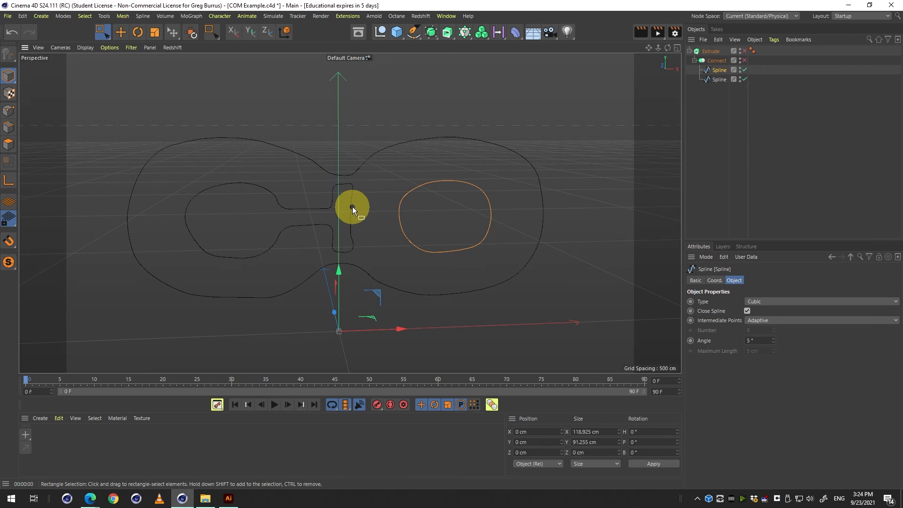
{"action": "left_click", "coordinate": [352, 221]}
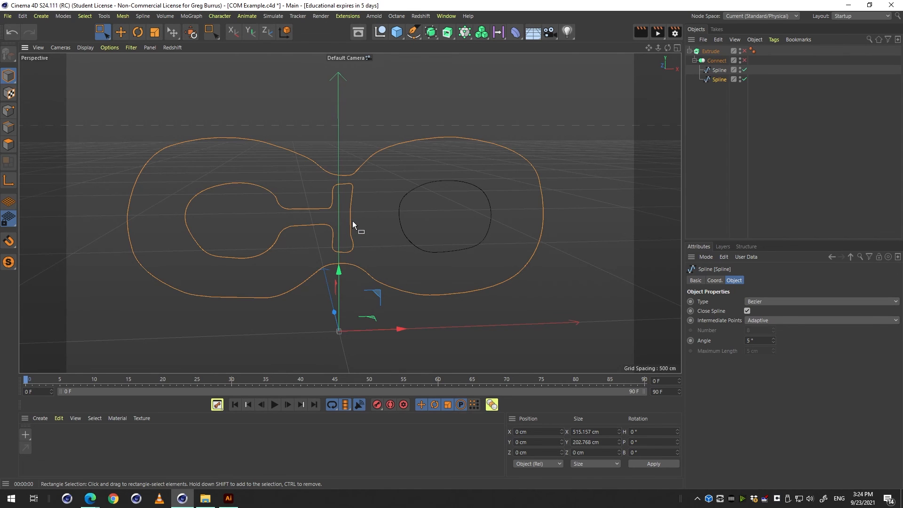
{"action": "left_click", "coordinate": [454, 183]}
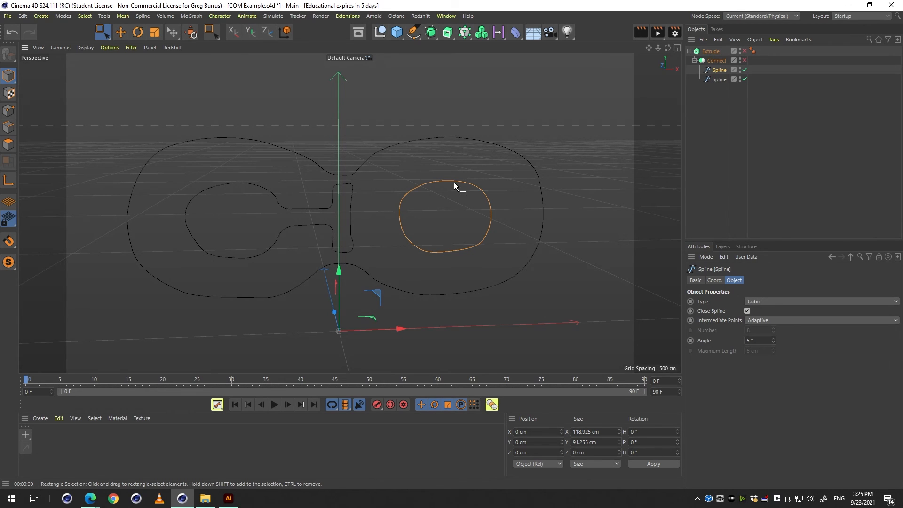
Inspect the flat splines in the Right and Front views and return to the Perspective view
{"action": "middle_click", "coordinate": [306, 176]}
{"action": "middle_click", "coordinate": [282, 150]}
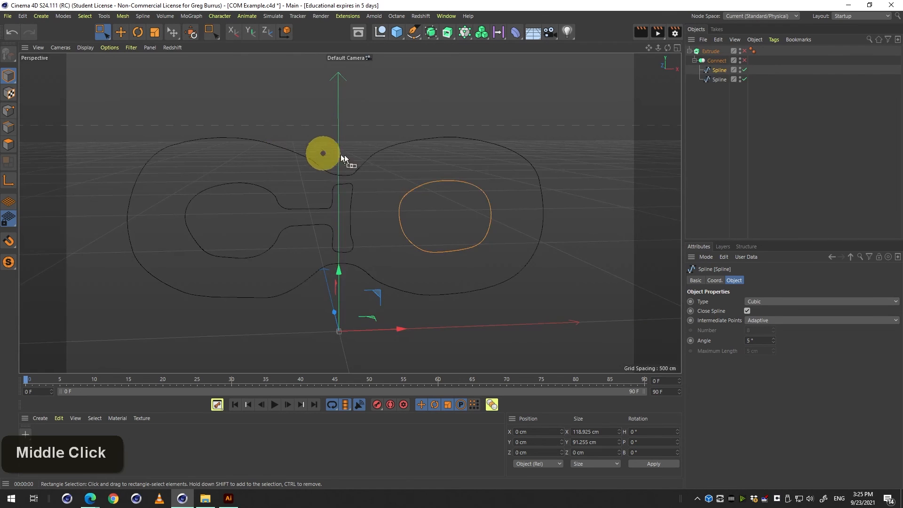
{"action": "left_click", "coordinate": [712, 125]}
{"action": "middle_click", "coordinate": [334, 194]}
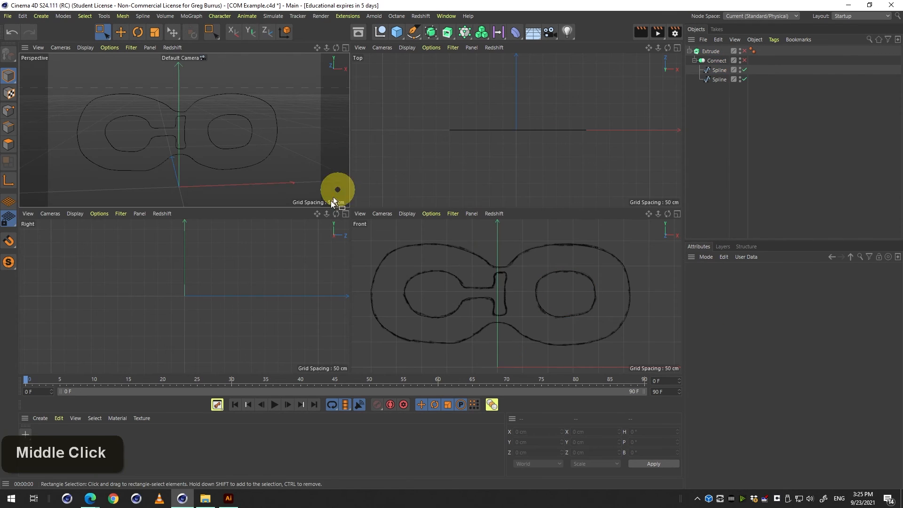
{"action": "middle_click", "coordinate": [292, 271]}
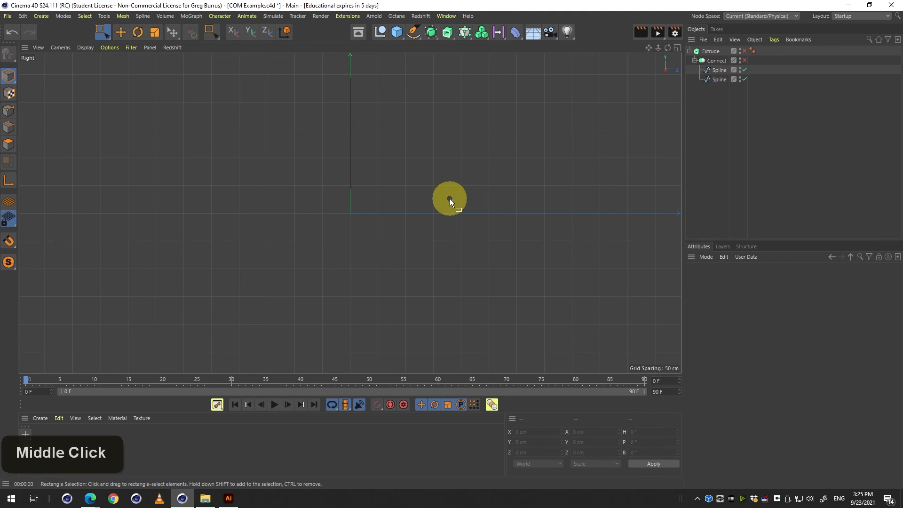
{"action": "middle_click", "coordinate": [452, 179]}
{"action": "middle_click", "coordinate": [540, 260]}
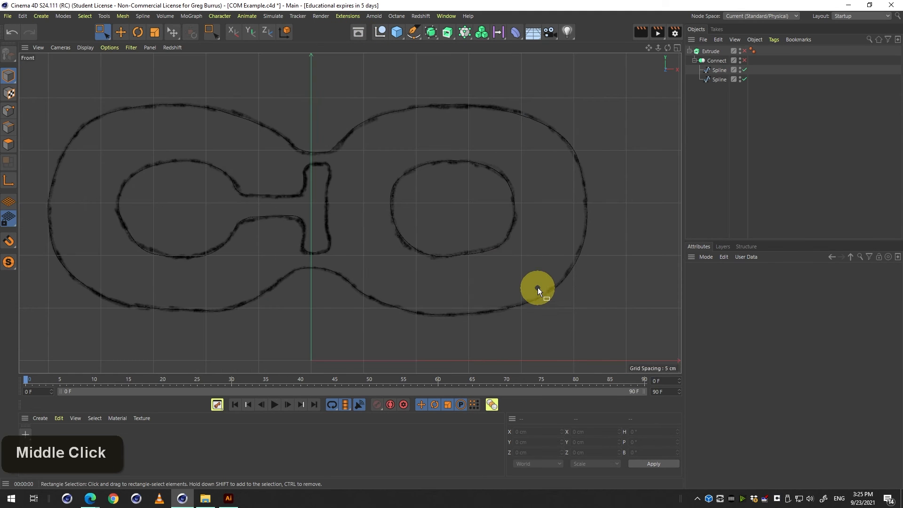
{"action": "middle_click", "coordinate": [408, 188]}
{"action": "middle_click", "coordinate": [464, 292]}
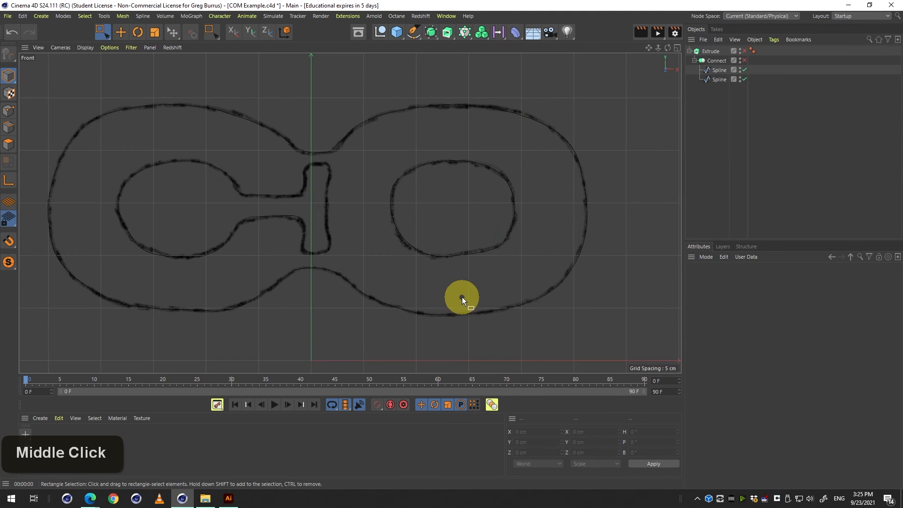
{"action": "middle_click", "coordinate": [452, 289]}
{"action": "middle_click", "coordinate": [254, 148]}
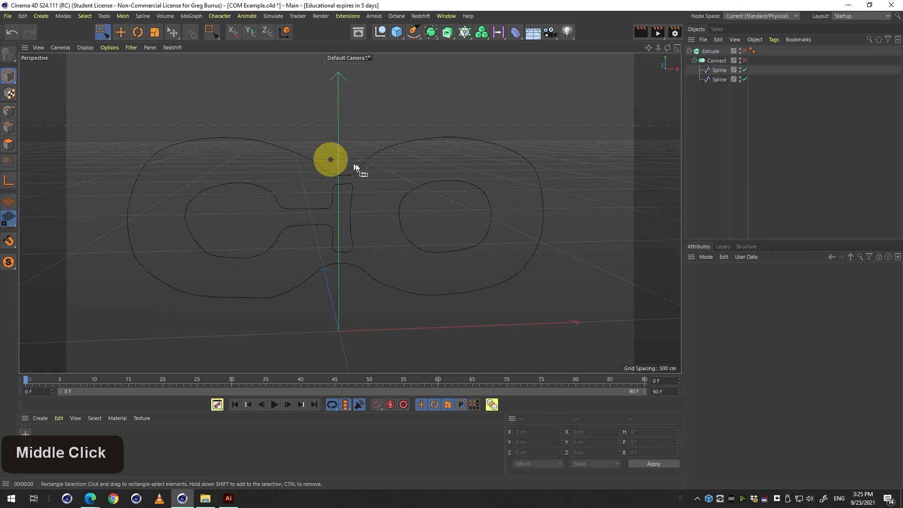
In point mode on the CO outline spline, select a point along the C's upper curve with Live Selection
{"action": "left_click", "coordinate": [716, 79]}
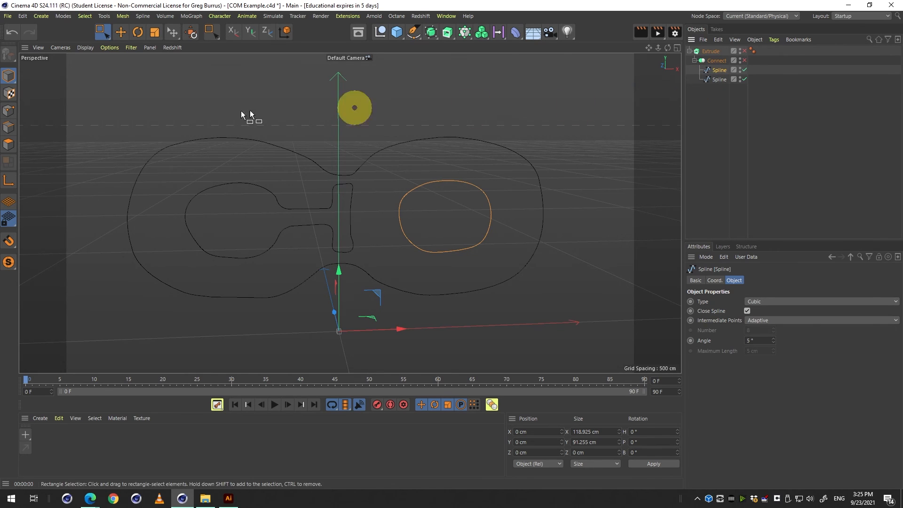
{"action": "left_click", "coordinate": [9, 113]}
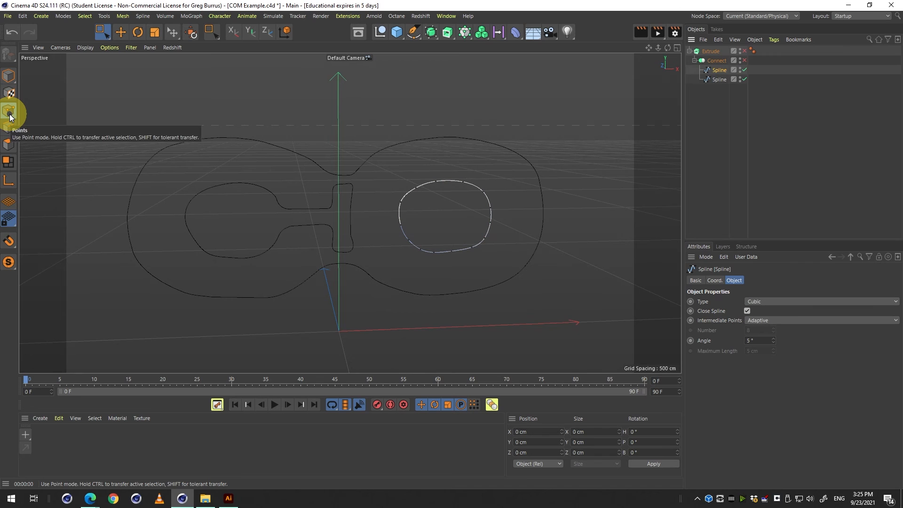
{"action": "left_click", "coordinate": [718, 79]}
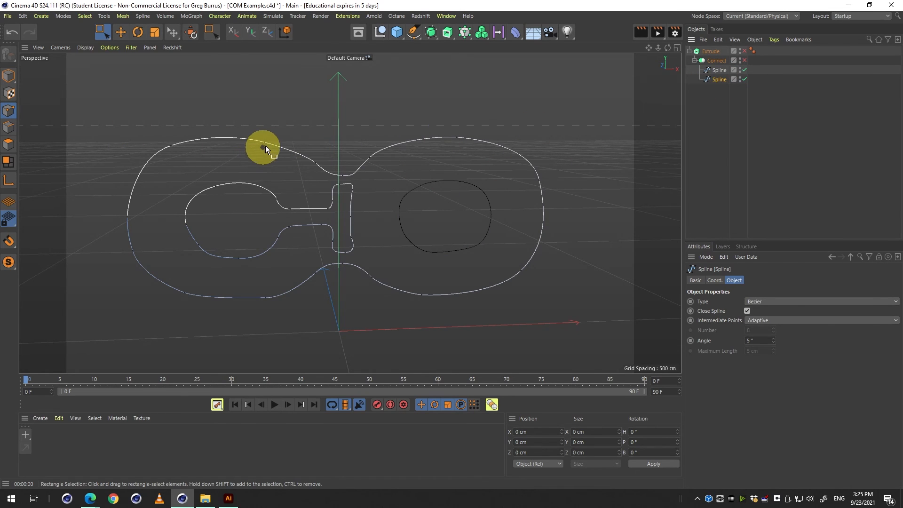
{"action": "key", "text": "2"}
{"action": "mouse_move", "coordinate": [258, 154]}
{"action": "left_mouse_down"}
{"action": "mouse_move", "coordinate": [314, 146]}
{"action": "mouse_move", "coordinate": [306, 163]}
{"action": "mouse_move", "coordinate": [286, 167]}
{"action": "left_mouse_up"}
{"action": "key", "text": "1"}
{"action": "left_click", "coordinate": [100, 31]}
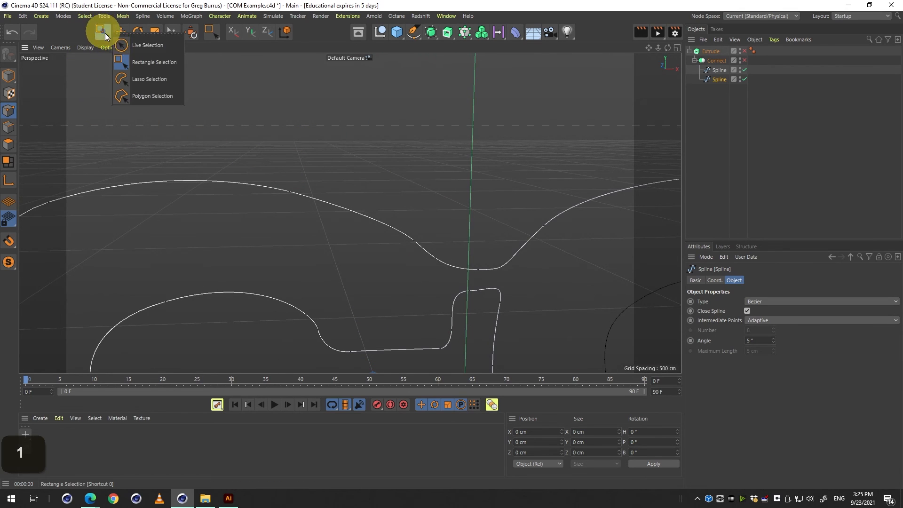
{"action": "left_click", "coordinate": [127, 45]}
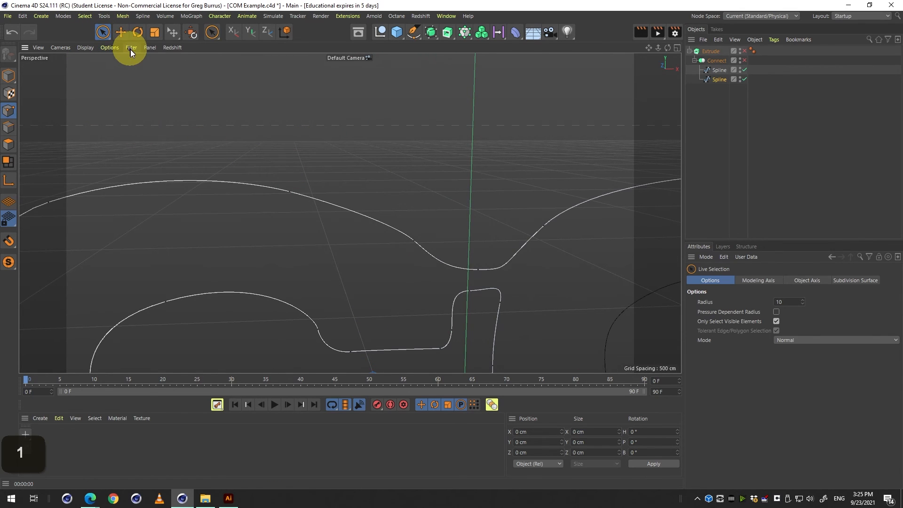
{"action": "left_click", "coordinate": [288, 192]}
Move outline points along Z: the C's top to about 51 cm, the middle dip to about -55 cm, the O's top to about 115 cm
{"action": "key", "text": "3"}
{"action": "left_click_drag", "start_coordinate": [286, 187], "coordinate": [390, 158]}
{"action": "key", "text": "3"}
{"action": "key", "text": "1"}
{"action": "key", "text": "1"}
{"action": "mouse_move", "coordinate": [522, 174]}
{"action": "left_mouse_down"}
{"action": "mouse_move", "coordinate": [350, 150]}
{"action": "mouse_move", "coordinate": [476, 208]}
{"action": "mouse_move", "coordinate": [525, 184]}
{"action": "left_mouse_up"}
{"action": "key", "text": "3"}
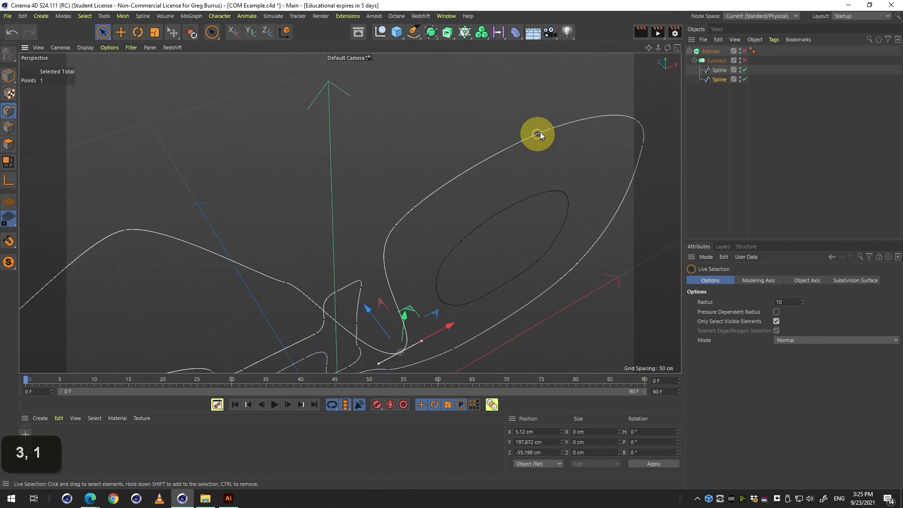
{"action": "left_click_drag", "start_coordinate": [551, 128], "coordinate": [368, 66]}
{"action": "key", "text": "2"}
{"action": "left_click_drag", "start_coordinate": [427, 125], "coordinate": [382, 151]}
{"action": "key", "text": "3"}
{"action": "left_click_drag", "start_coordinate": [350, 213], "coordinate": [329, 154]}
{"action": "key", "text": "1"}
{"action": "left_click_drag", "start_coordinate": [485, 183], "coordinate": [460, 171]}
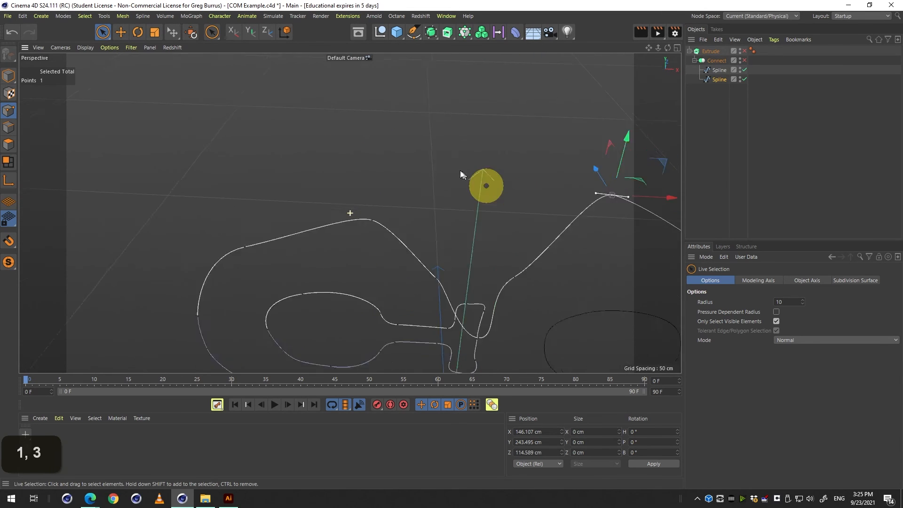
Enable the Extrude and Connect generators to examine the extrusion of the out-of-plane outline from several angles
{"action": "left_click", "coordinate": [744, 51]}
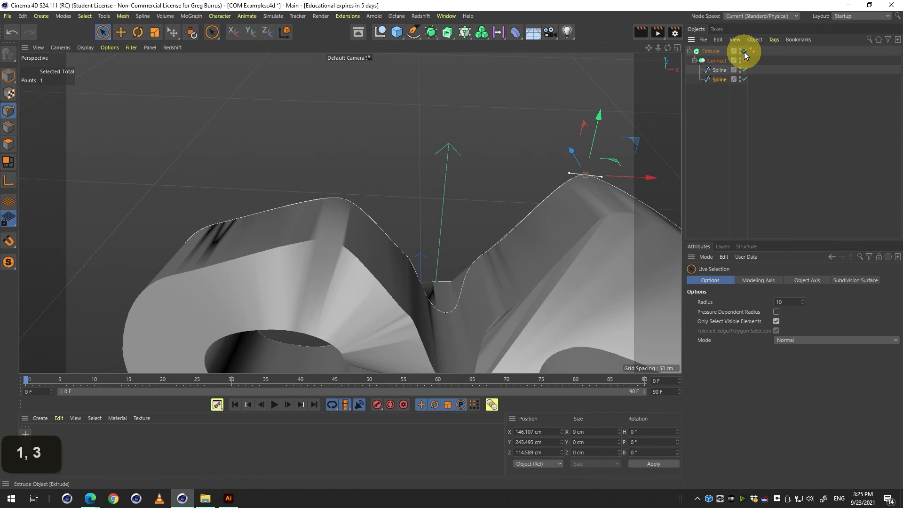
{"action": "key", "text": "3"}
{"action": "left_click_drag", "start_coordinate": [588, 151], "coordinate": [403, 190]}
{"action": "key", "text": "3"}
{"action": "key", "text": "2"}
{"action": "key", "text": "1"}
{"action": "key", "text": "3"}
Undo the generator activation and the point moves on the CO outline spline
{"action": "key", "text": "ctrl+z"}
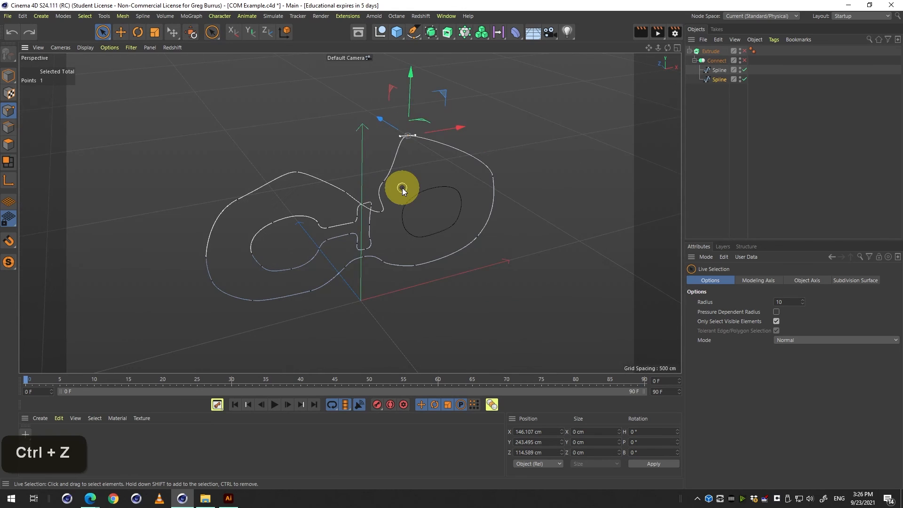
{"action": "key", "text": "ctrl+z"}
{"action": "key", "text": "ctrl+z"}
{"action": "key", "text": "ctrl+z"}
{"action": "key", "text": "ctrl+z"}
{"action": "key", "text": "ctrl+z"}
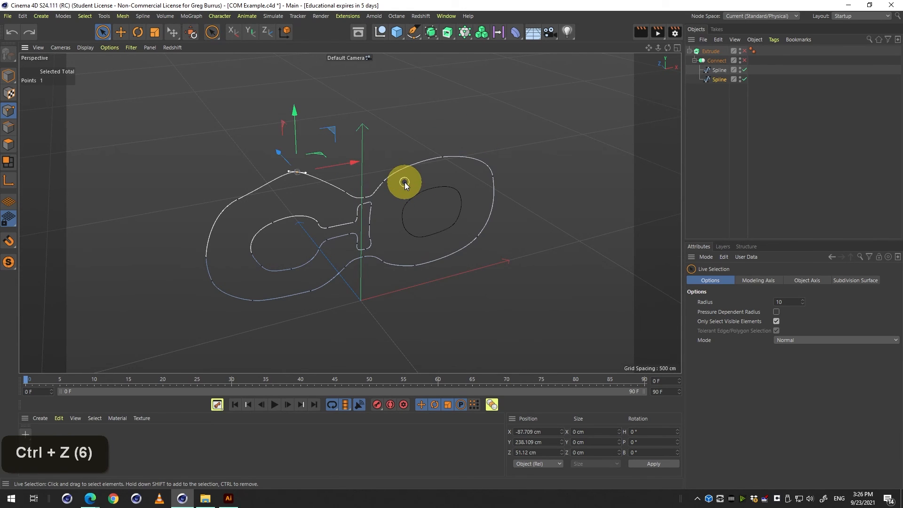
{"action": "key", "text": "ctrl+z"}
{"action": "key", "text": "3"}
{"action": "mouse_move", "coordinate": [405, 183]}
{"action": "left_mouse_down"}
{"action": "mouse_move", "coordinate": [438, 172]}
{"action": "mouse_move", "coordinate": [421, 143]}
{"action": "mouse_move", "coordinate": [510, 135]}
{"action": "mouse_move", "coordinate": [508, 157]}
{"action": "mouse_move", "coordinate": [476, 167]}
{"action": "mouse_move", "coordinate": [436, 133]}
{"action": "mouse_move", "coordinate": [393, 179]}
{"action": "left_mouse_up"}
{"action": "key", "text": "2"}
{"action": "key", "text": "1"}
{"action": "key", "text": "3"}
{"action": "key", "text": "1"}
{"action": "key", "text": "3"}
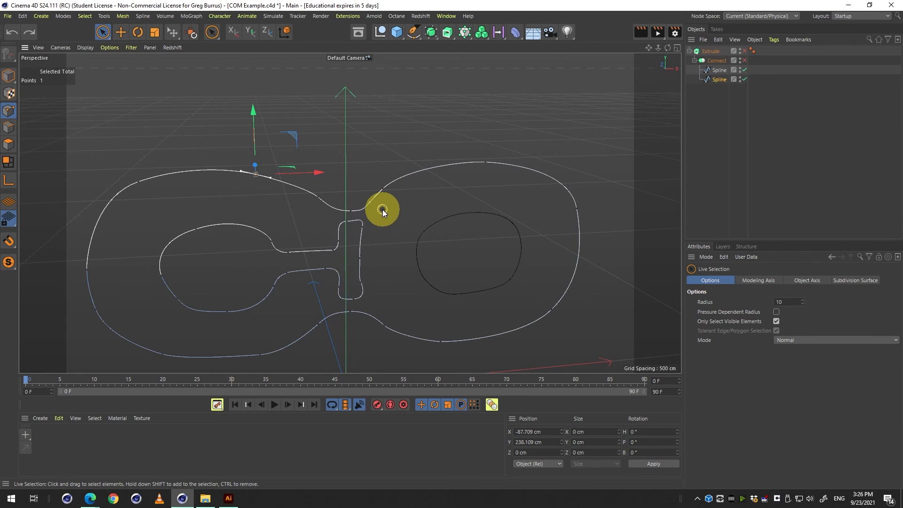
Draw a closed curled shape with the cubic Spline Pen in the perspective view, beside the CO outline
{"action": "middle_click", "coordinate": [274, 221]}
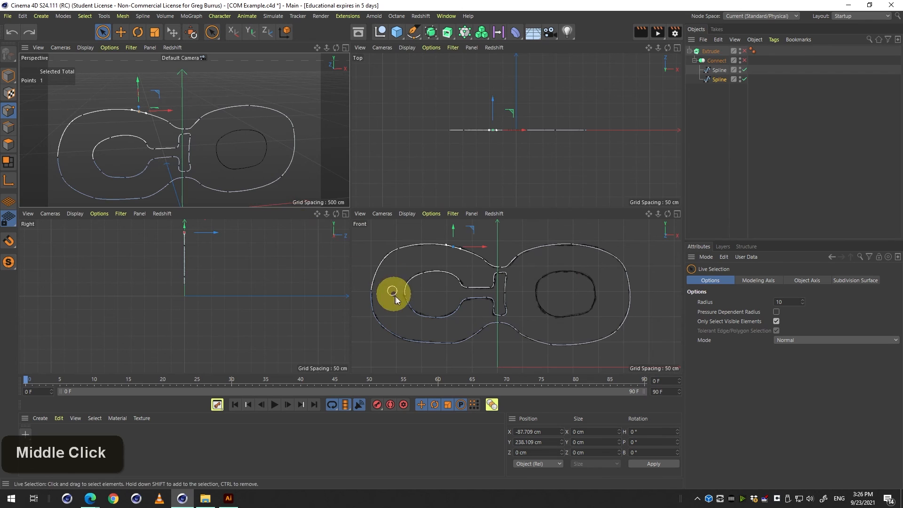
{"action": "middle_click", "coordinate": [292, 177]}
{"action": "key", "text": "3"}
{"action": "left_click_drag", "start_coordinate": [303, 165], "coordinate": [236, 184]}
{"action": "key", "text": "1"}
{"action": "left_click", "coordinate": [530, 175]}
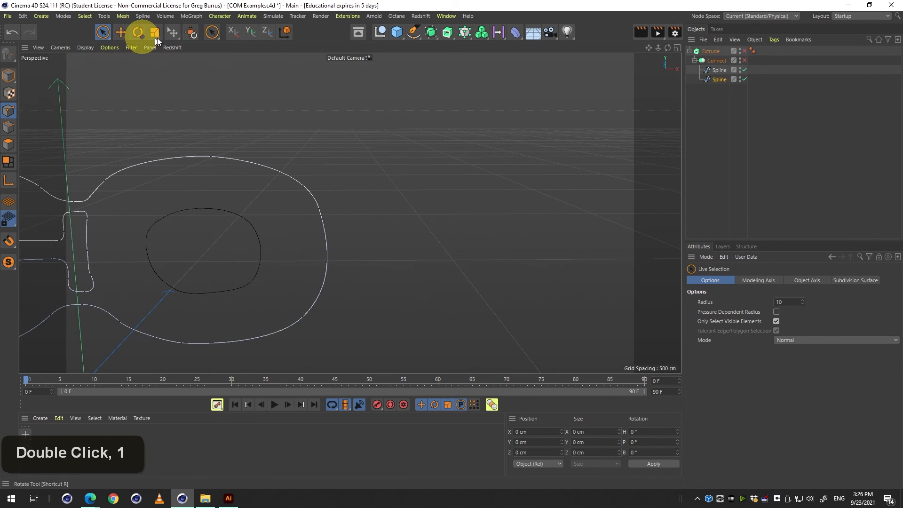
{"action": "left_click", "coordinate": [413, 31]}
{"action": "key", "text": "2"}
{"action": "left_click_drag", "start_coordinate": [446, 141], "coordinate": [449, 190]}
{"action": "key", "text": "3"}
{"action": "key", "text": "1"}
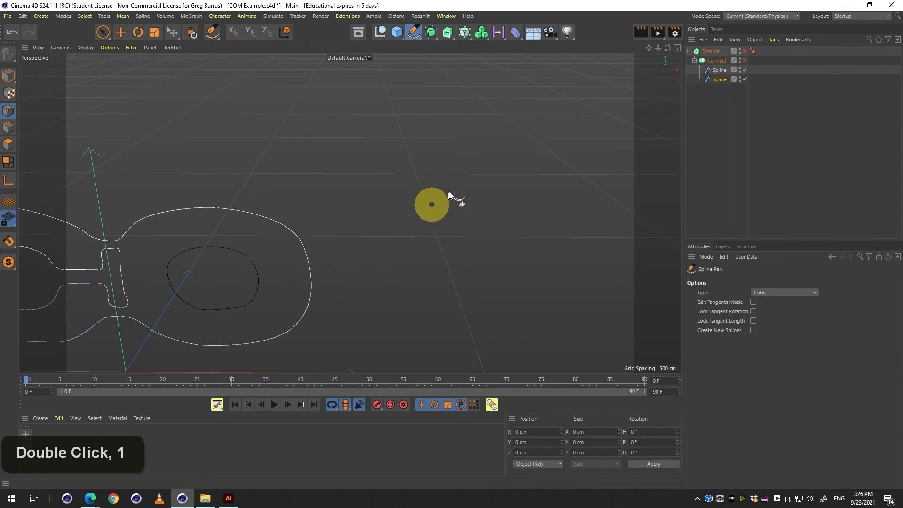
{"action": "left_click", "coordinate": [466, 147]}
{"action": "left_click", "coordinate": [409, 211]}
{"action": "left_click", "coordinate": [484, 292]}
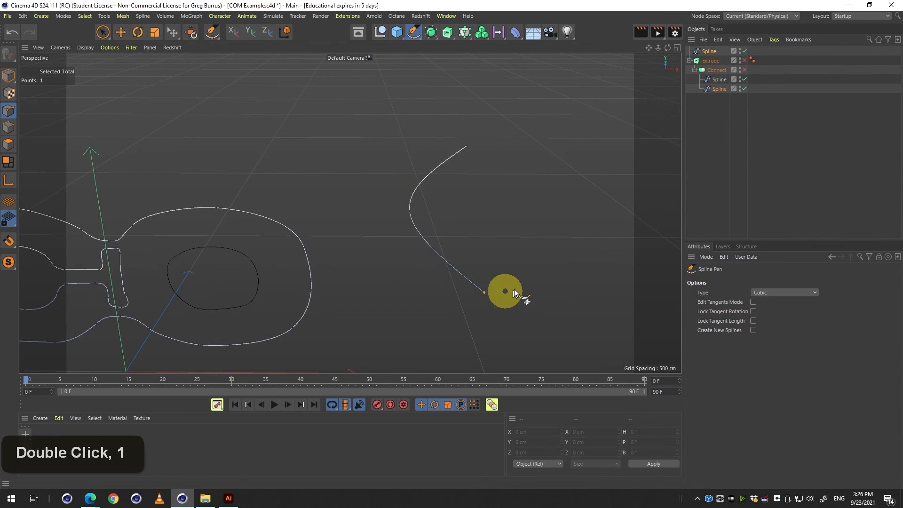
{"action": "left_click", "coordinate": [566, 245]}
{"action": "left_click", "coordinate": [554, 187]}
{"action": "left_click", "coordinate": [498, 187]}
{"action": "left_click", "coordinate": [500, 222]}
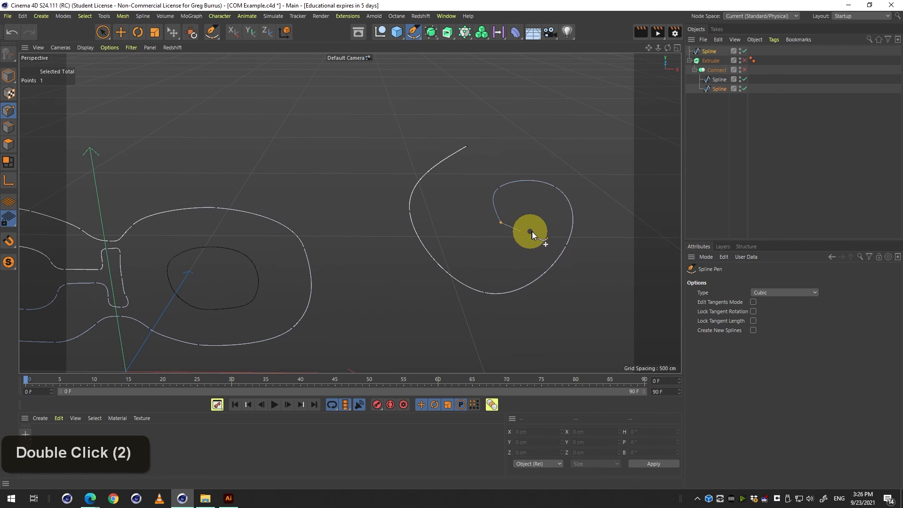
{"action": "left_click", "coordinate": [540, 212]}
{"action": "left_click", "coordinate": [557, 225]}
{"action": "left_click", "coordinate": [492, 256]}
{"action": "left_click", "coordinate": [462, 214]}
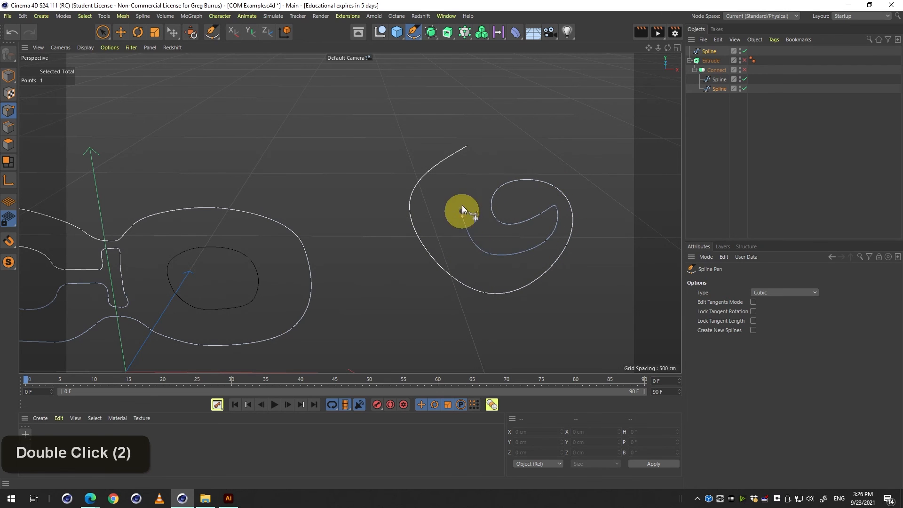
{"action": "left_click", "coordinate": [491, 153]}
{"action": "left_click", "coordinate": [520, 119]}
{"action": "left_click", "coordinate": [484, 108]}
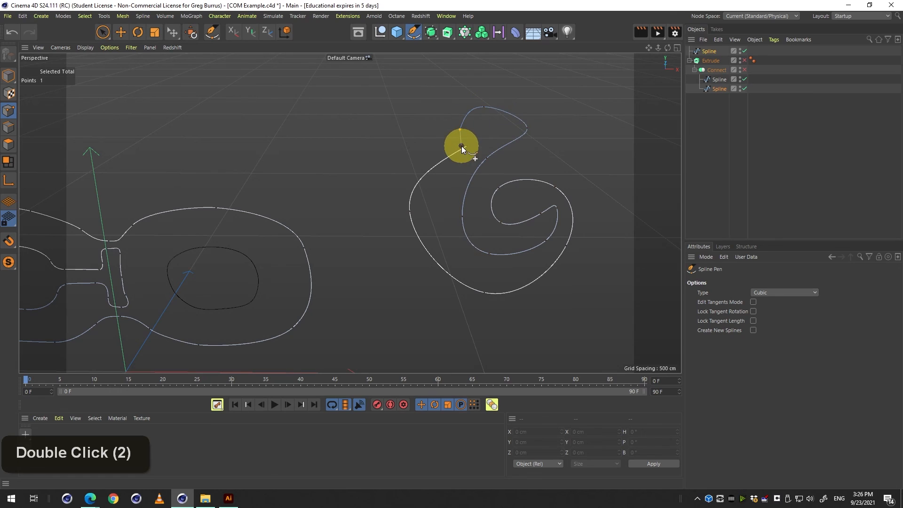
Examine the freehand curled spline from several angles in relation to the CO splines
{"action": "key", "text": "3"}
{"action": "left_click_drag", "start_coordinate": [467, 145], "coordinate": [313, 200]}
{"action": "key", "text": "1"}
{"action": "key", "text": "3"}
{"action": "key", "text": "2"}
{"action": "left_click_drag", "start_coordinate": [443, 207], "coordinate": [416, 228]}
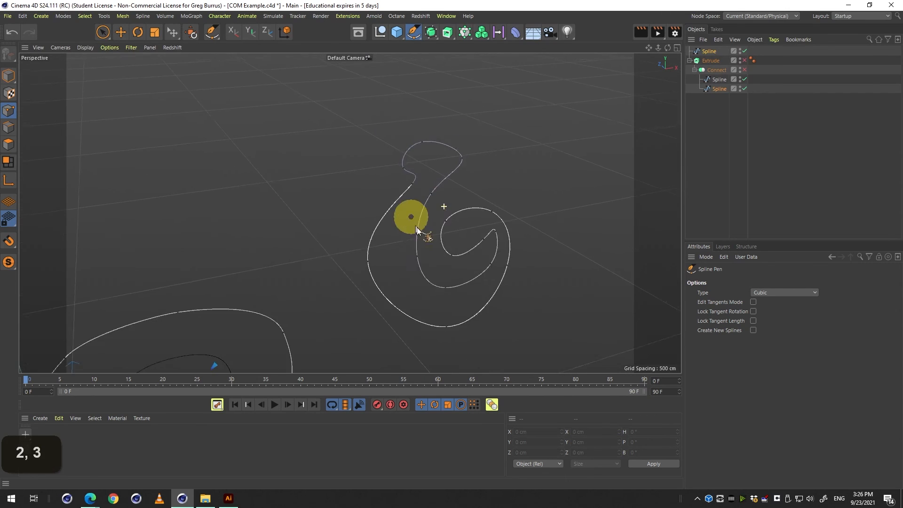
{"action": "key", "text": "3"}
{"action": "left_click_drag", "start_coordinate": [348, 212], "coordinate": [448, 199]}
{"action": "key", "text": "2"}
{"action": "key", "text": "1"}
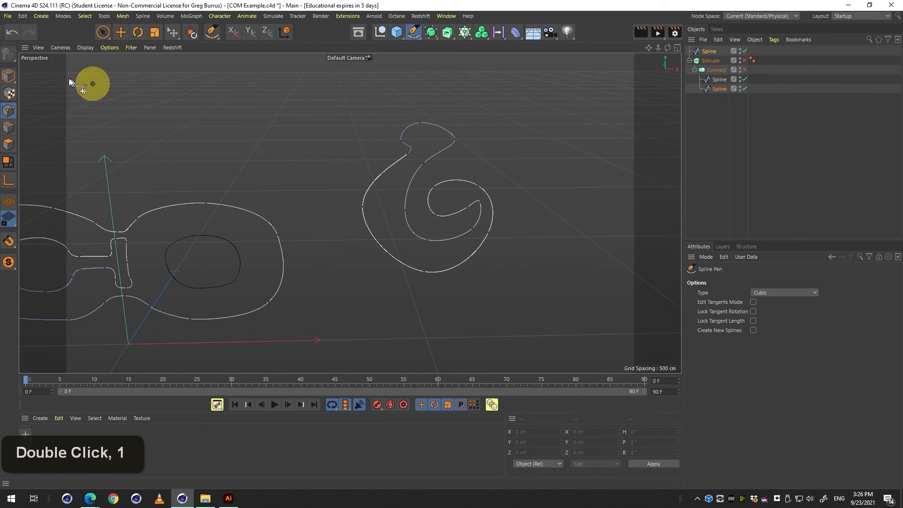
Wrap only the curled spline in an Extrude generator in Model mode and check its orientation in the perspective and four-view layouts
{"action": "left_click", "coordinate": [8, 76]}
{"action": "left_click", "coordinate": [449, 33], "text": "alt"}
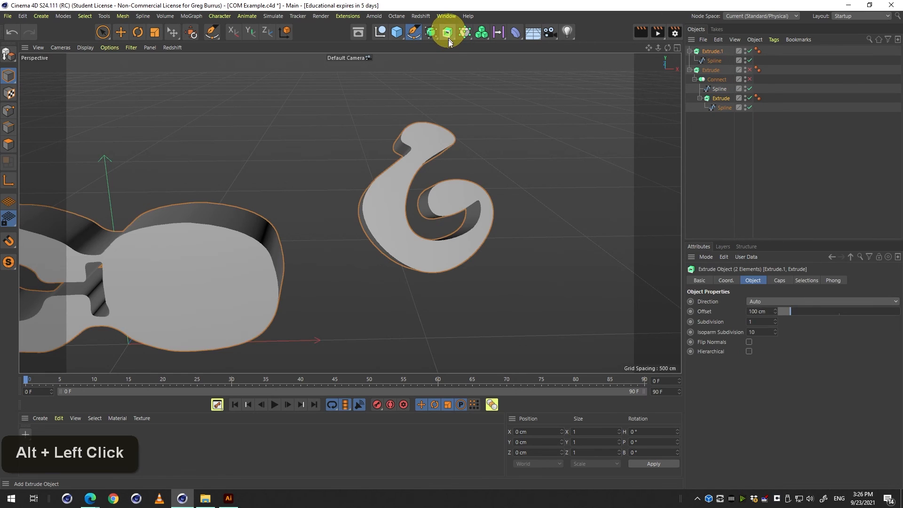
{"action": "key", "text": "ctrl+z"}
{"action": "left_click", "coordinate": [718, 55]}
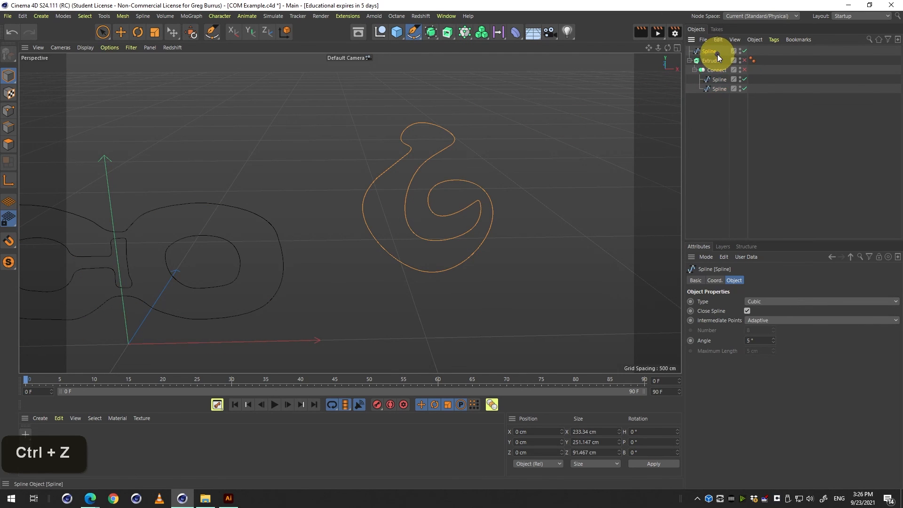
{"action": "left_click", "coordinate": [449, 32], "text": "alt"}
{"action": "left_click_drag", "start_coordinate": [466, 142], "coordinate": [226, 193]}
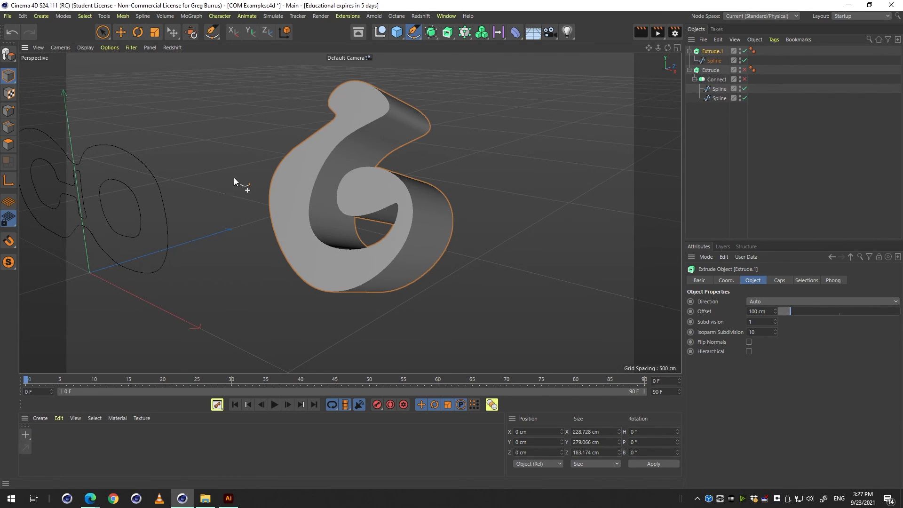
{"action": "middle_click", "coordinate": [378, 194]}
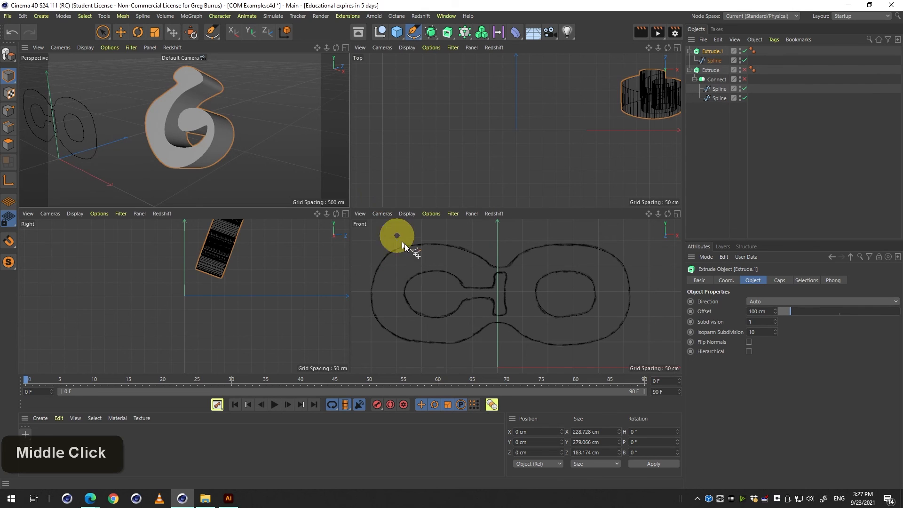
{"action": "middle_click", "coordinate": [235, 134]}
Undo the extrusion and all drawn points of the curled spline
{"action": "key", "text": "ctrl+z"}
{"action": "key", "text": "ctrl+z"}
{"action": "key", "text": "ctrl+z"}
{"action": "key", "text": "ctrl+z"}
{"action": "key", "text": "ctrl+z"}
{"action": "key", "text": "ctrl+z"}
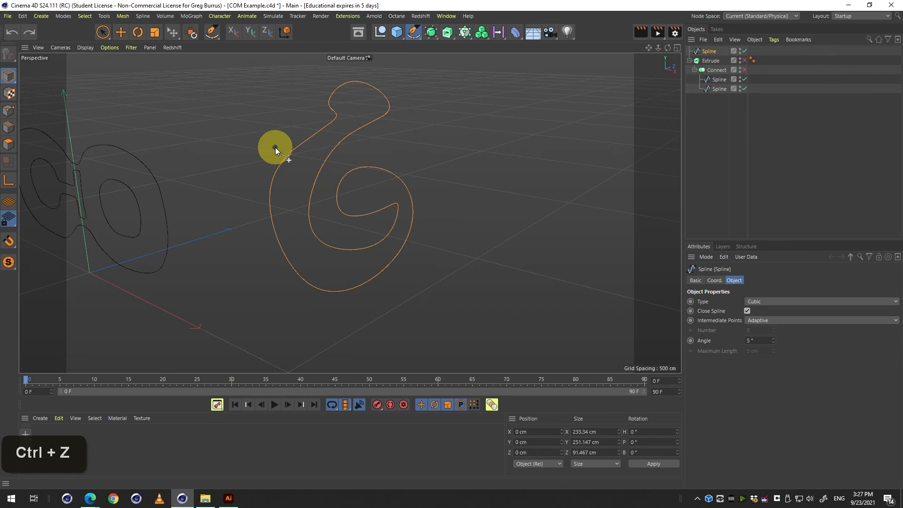
{"action": "key", "text": "ctrl+z"}
{"action": "key", "text": "ctrl+z"}
{"action": "key", "text": "ctrl+z"}
{"action": "key", "text": "ctrl+z"}
{"action": "key", "text": "ctrl+z"}
{"action": "key", "text": "ctrl+z"}
{"action": "key", "text": "ctrl+z"}
{"action": "key", "text": "ctrl+z"}
{"action": "key", "text": "ctrl+z"}
{"action": "key", "text": "ctrl+z"}
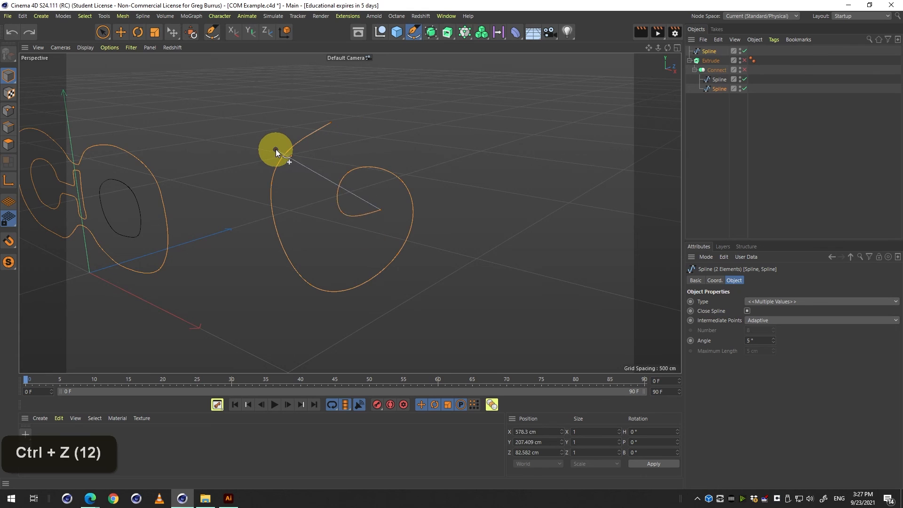
{"action": "key", "text": "ctrl+z"}
{"action": "key", "text": "ctrl+z"}
{"action": "key", "text": "ctrl+z"}
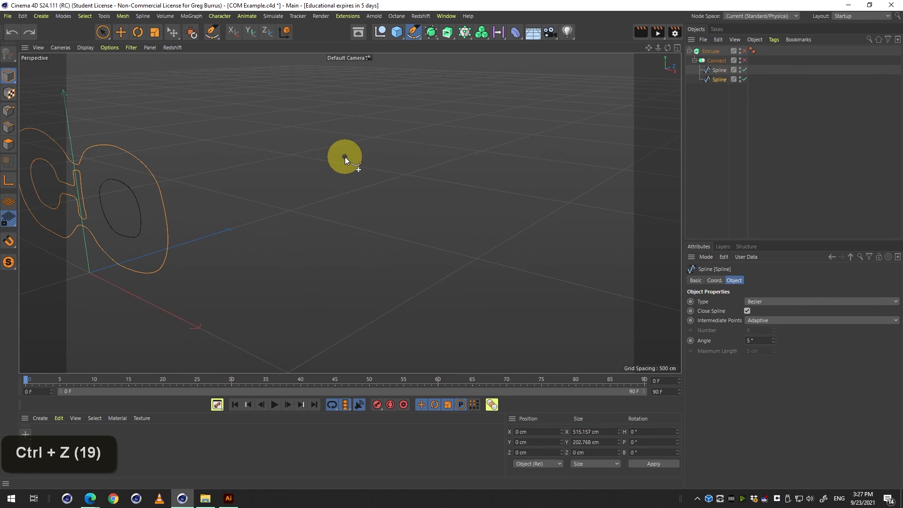
Examine the flat CO splines in the perspective view from the side and the front
{"action": "key", "text": "2"}
{"action": "mouse_move", "coordinate": [369, 126]}
{"action": "left_mouse_down"}
{"action": "mouse_move", "coordinate": [264, 177]}
{"action": "mouse_move", "coordinate": [284, 189]}
{"action": "mouse_move", "coordinate": [268, 194]}
{"action": "mouse_move", "coordinate": [524, 184]}
{"action": "mouse_move", "coordinate": [349, 195]}
{"action": "mouse_move", "coordinate": [490, 193]}
{"action": "mouse_move", "coordinate": [354, 202]}
{"action": "mouse_move", "coordinate": [331, 218]}
{"action": "mouse_move", "coordinate": [430, 249]}
{"action": "mouse_move", "coordinate": [365, 191]}
{"action": "mouse_move", "coordinate": [340, 226]}
{"action": "mouse_move", "coordinate": [150, 176]}
{"action": "left_mouse_up"}
{"action": "key", "text": "3"}
{"action": "key", "text": "1"}
{"action": "key", "text": "3"}
{"action": "key", "text": "1"}
{"action": "key", "text": "3"}
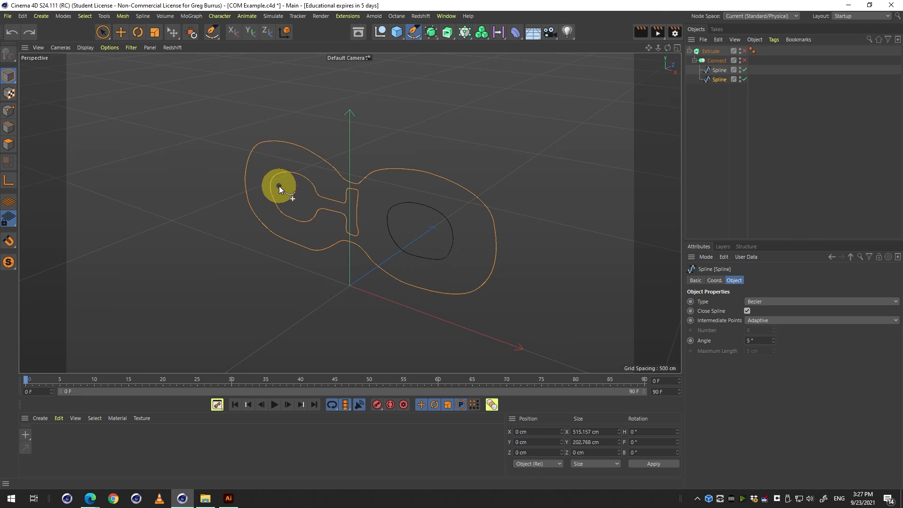
{"action": "key", "text": "3"}
{"action": "left_click_drag", "start_coordinate": [433, 189], "coordinate": [450, 240]}
{"action": "key", "text": "1"}
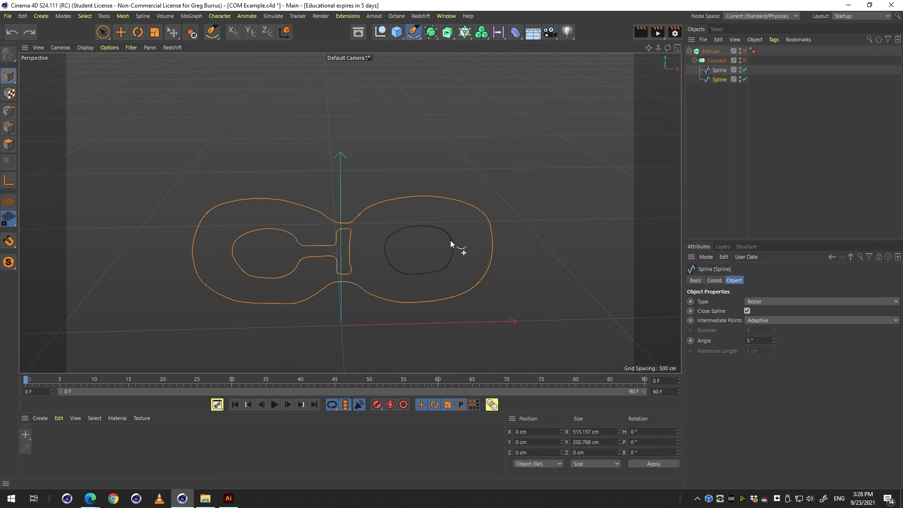
{"action": "key", "text": "Escape"}
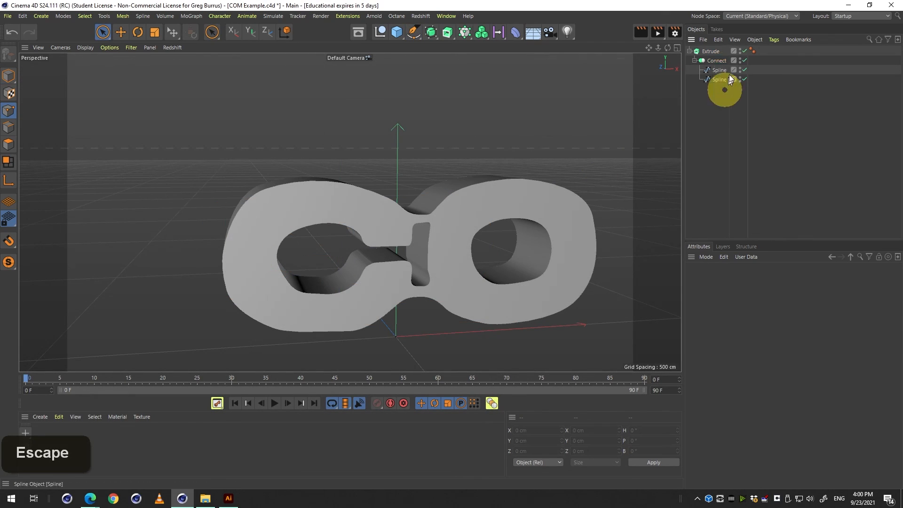
Disable the Extrude and Connect generators and show the CO splines in a maximized Front view in Model mode
{"action": "left_click", "coordinate": [744, 50]}
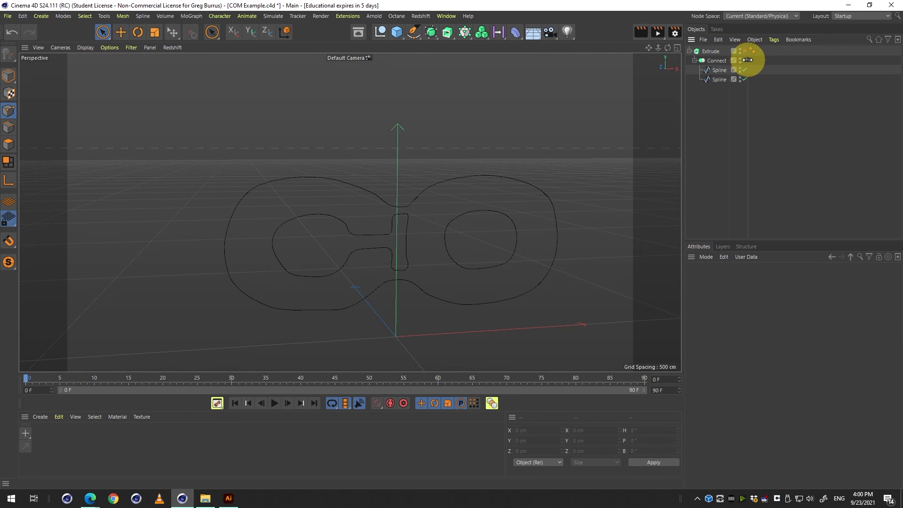
{"action": "middle_click", "coordinate": [400, 222]}
{"action": "middle_click", "coordinate": [469, 286]}
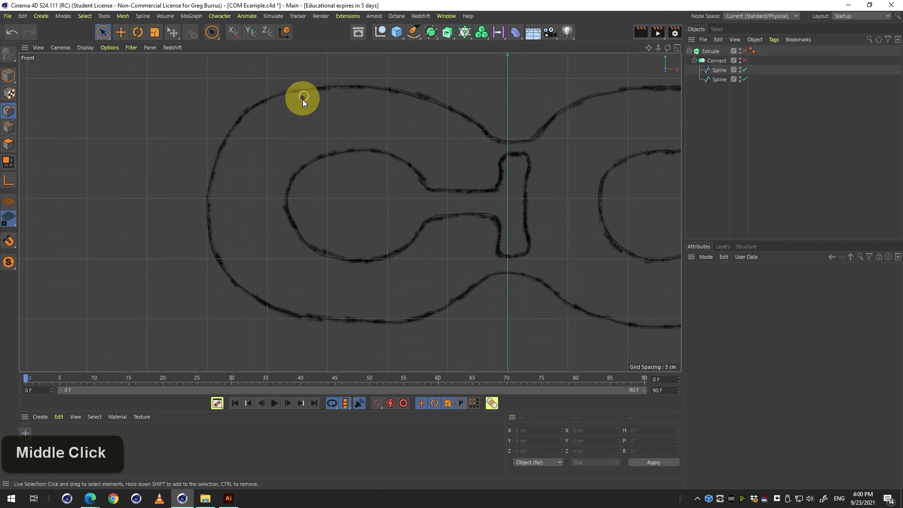
{"action": "left_click", "coordinate": [11, 70]}
{"action": "key", "text": "2"}
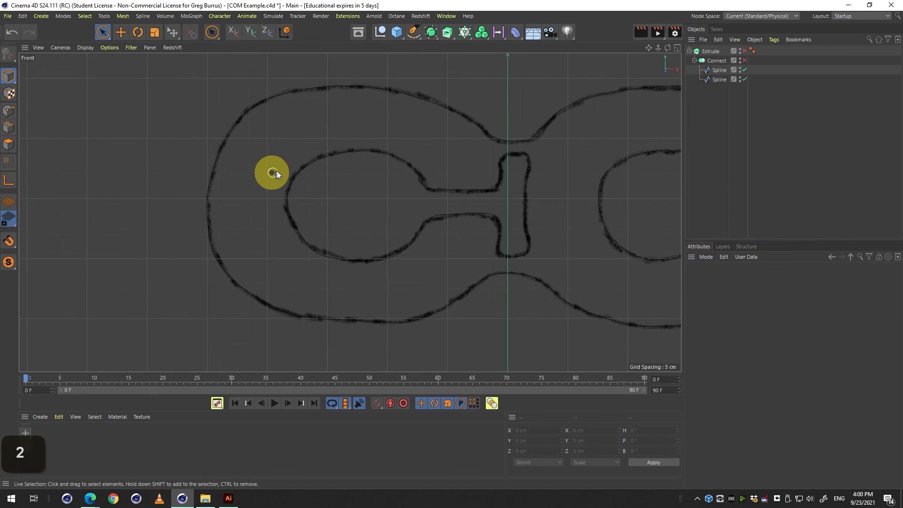
{"action": "key", "text": "1"}
{"action": "left_click_drag", "start_coordinate": [352, 173], "coordinate": [282, 182]}
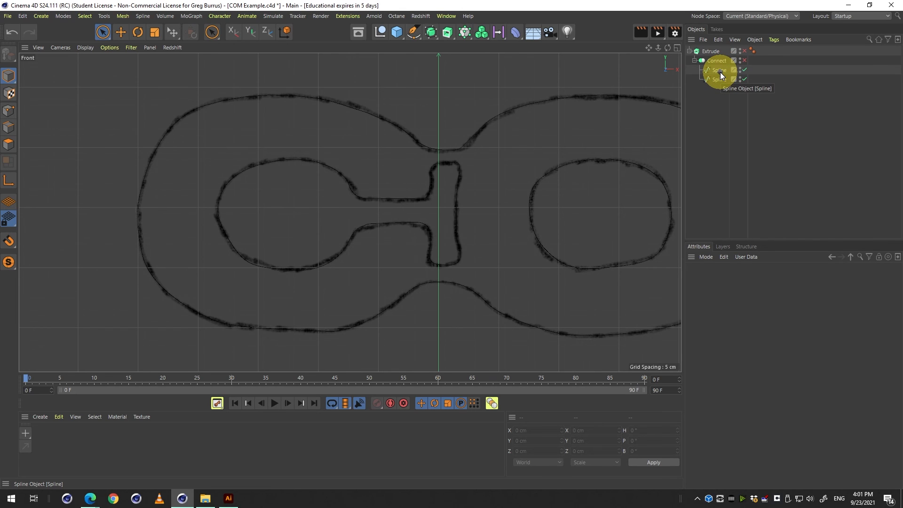
Select the O's inner spline and pick its upper-left point in Points mode
{"action": "left_click", "coordinate": [720, 72]}
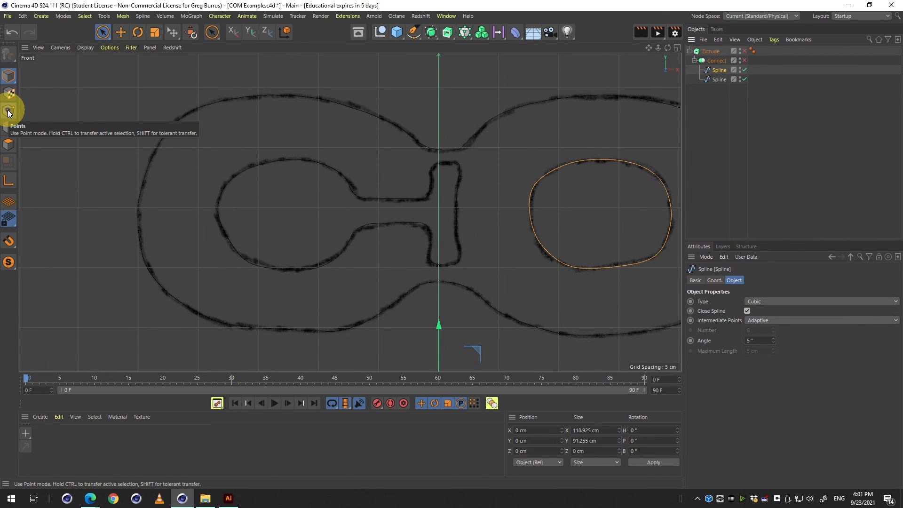
{"action": "key", "text": "F10"}
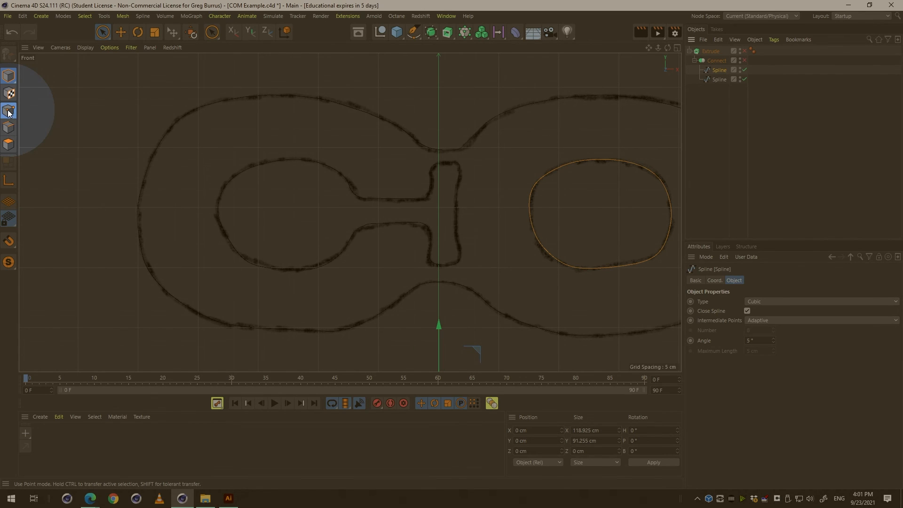
{"action": "left_click", "coordinate": [9, 112]}
{"action": "key", "text": "F10"}
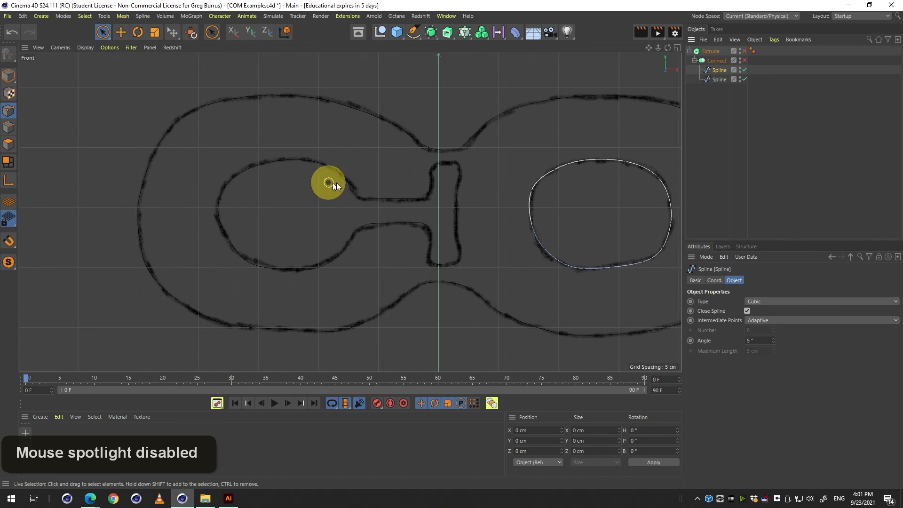
{"action": "left_click", "coordinate": [530, 190]}
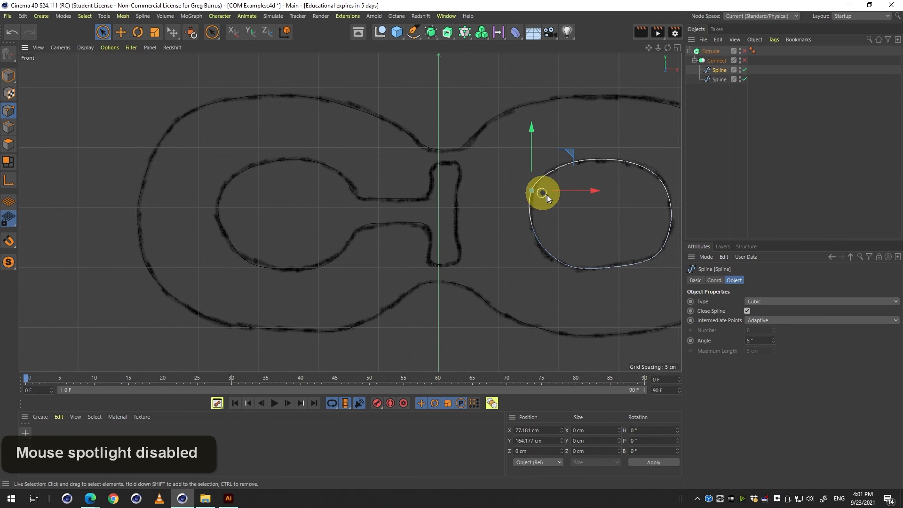
Try moving and then deleting the selected point of the O's inner spline, undoing each change
{"action": "mouse_move", "coordinate": [569, 155]}
{"action": "left_mouse_down"}
{"action": "mouse_move", "coordinate": [541, 136]}
{"action": "mouse_move", "coordinate": [479, 169]}
{"action": "mouse_move", "coordinate": [617, 137]}
{"action": "mouse_move", "coordinate": [493, 157]}
{"action": "mouse_move", "coordinate": [587, 161]}
{"action": "mouse_move", "coordinate": [500, 151]}
{"action": "mouse_move", "coordinate": [568, 177]}
{"action": "mouse_move", "coordinate": [577, 158]}
{"action": "mouse_move", "coordinate": [561, 158]}
{"action": "left_mouse_up"}
{"action": "key", "text": "ctrl+z"}
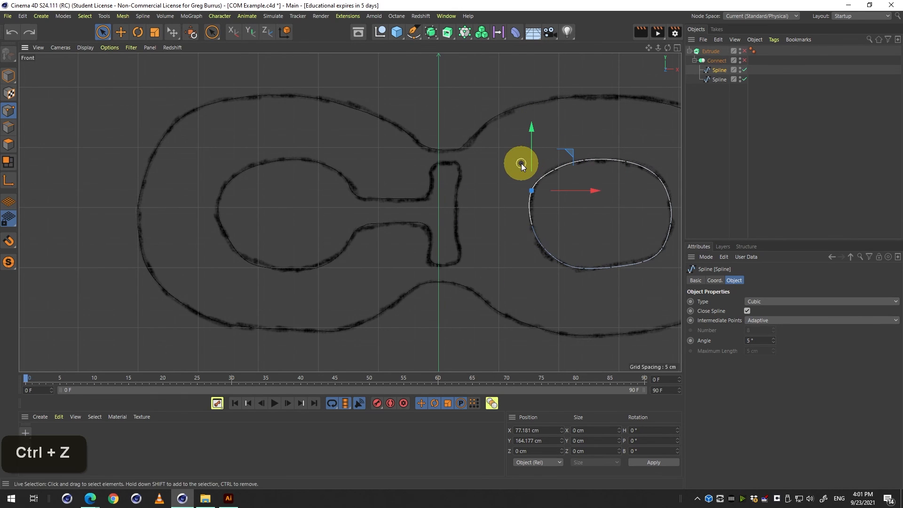
{"action": "key", "text": "Delete"}
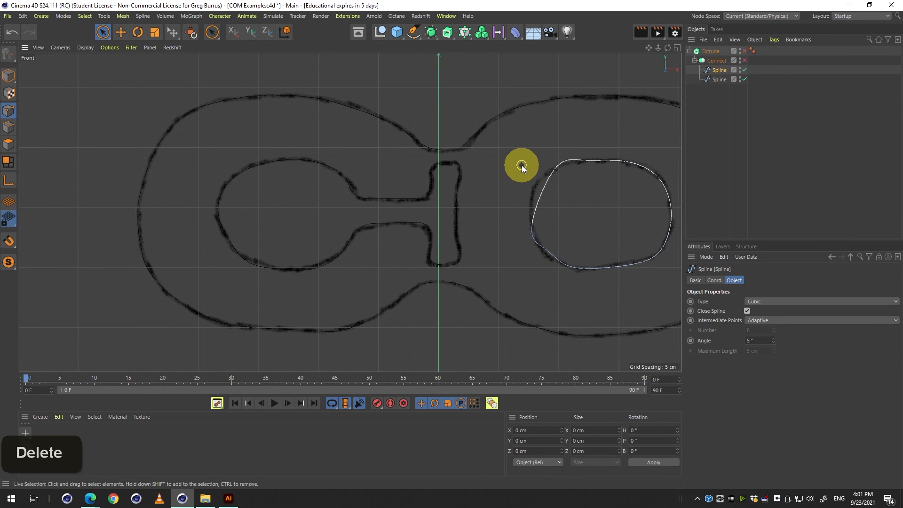
{"action": "key", "text": "ctrl+z"}
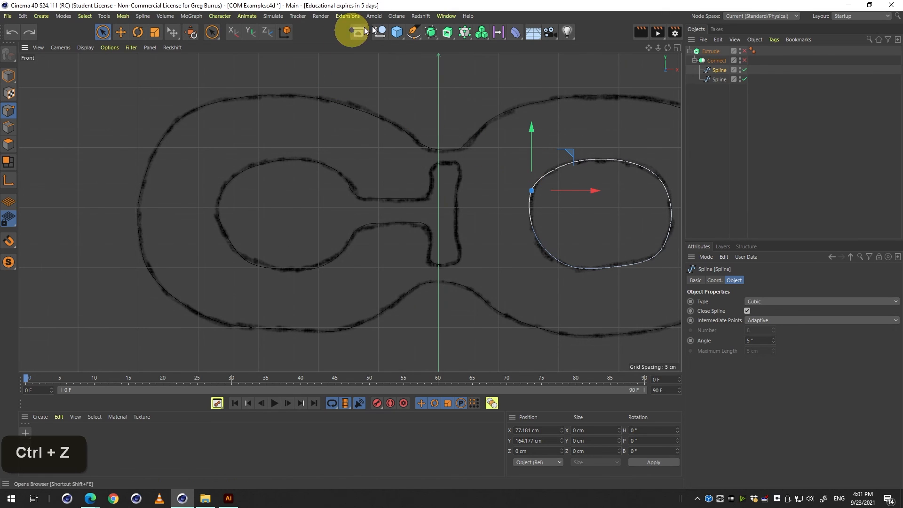
Move the upper-left point of the O's inner spline to about X 75.5 cm, Y 164.6 cm
{"action": "key", "text": "1"}
{"action": "left_click_drag", "start_coordinate": [563, 208], "coordinate": [386, 216]}
{"action": "key", "text": "2"}
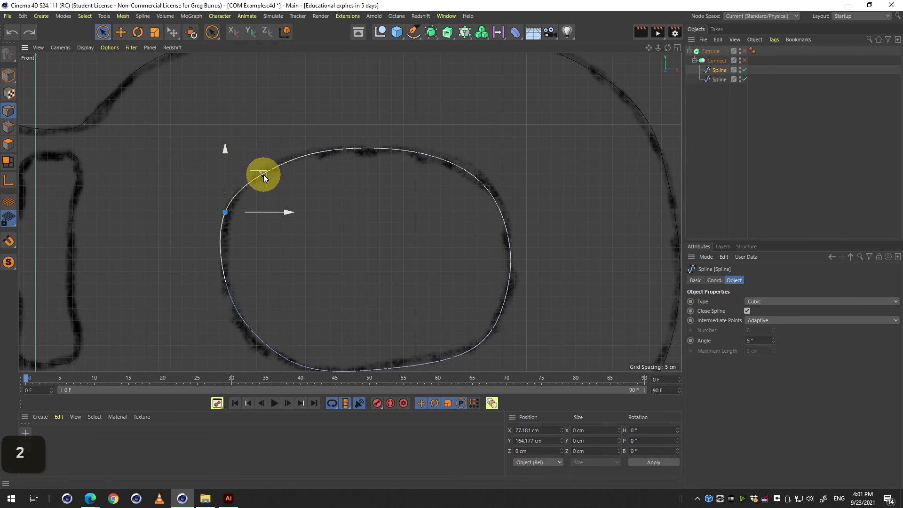
{"action": "mouse_move", "coordinate": [263, 174]}
{"action": "left_mouse_down"}
{"action": "mouse_move", "coordinate": [272, 175]}
{"action": "mouse_move", "coordinate": [258, 174]}
{"action": "left_mouse_up"}
{"action": "key", "text": "2"}
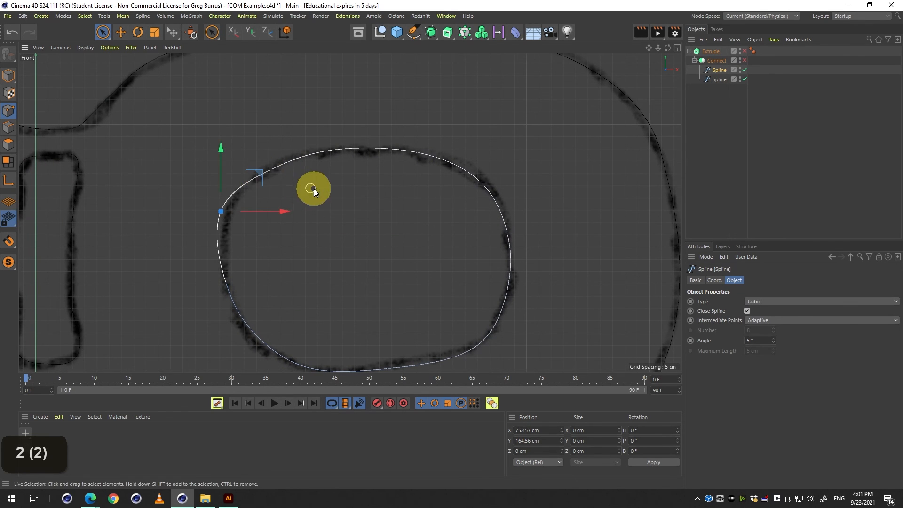
{"action": "left_click_drag", "start_coordinate": [314, 189], "coordinate": [258, 188]}
{"action": "key", "text": "1"}
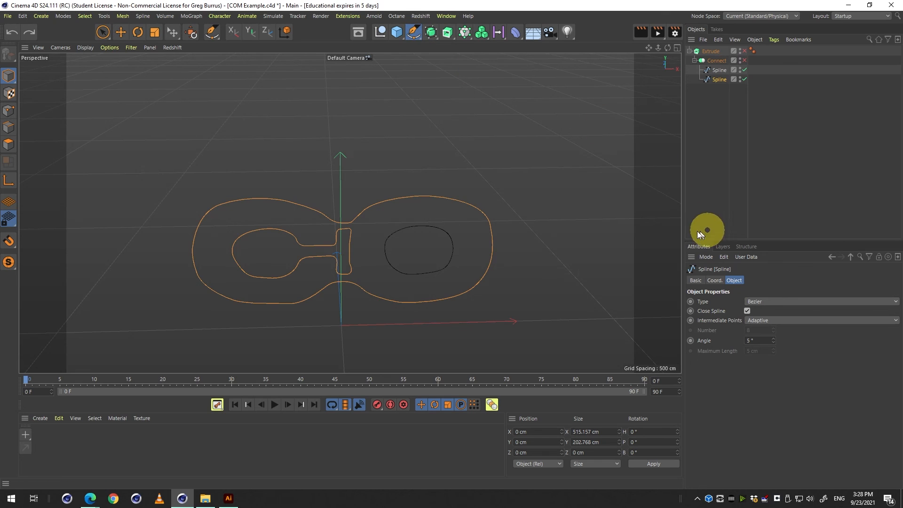
Activate the Spline Pen and set its spline type to Bezier
{"action": "left_click", "coordinate": [413, 31]}
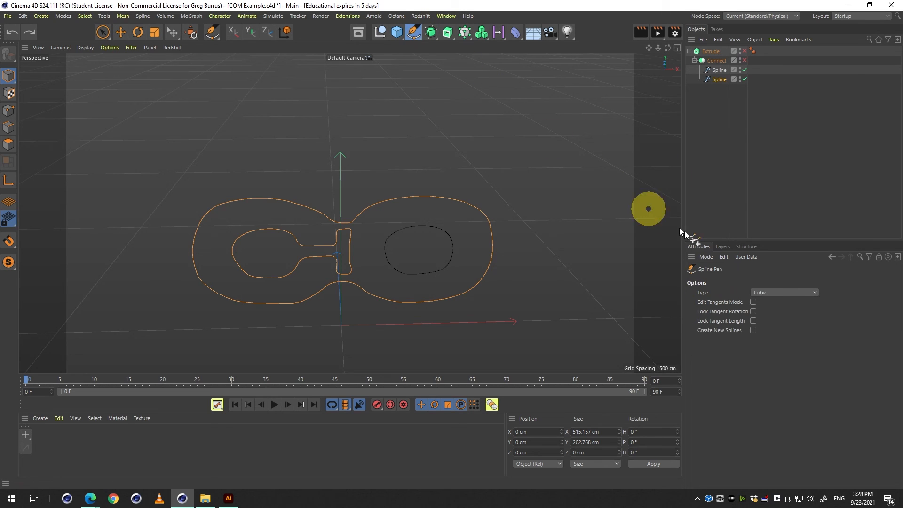
{"action": "left_click", "coordinate": [782, 295]}
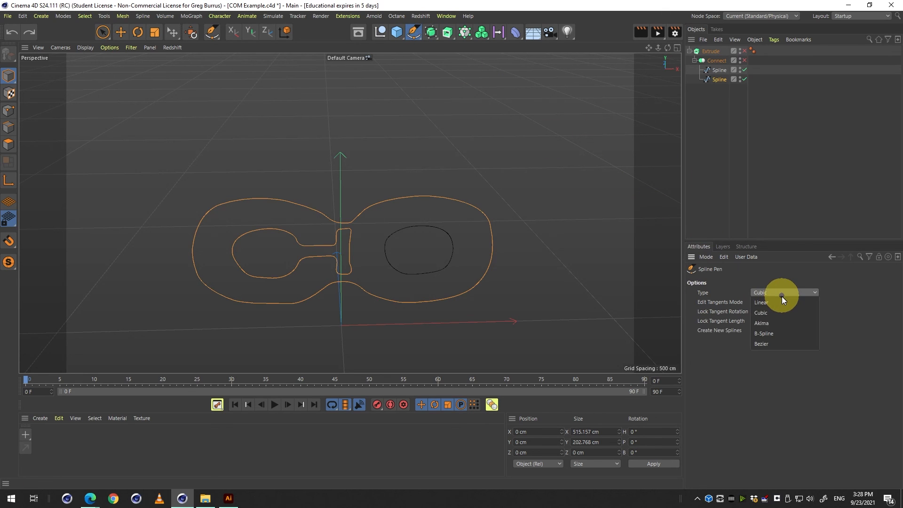
{"action": "left_click", "coordinate": [781, 344]}
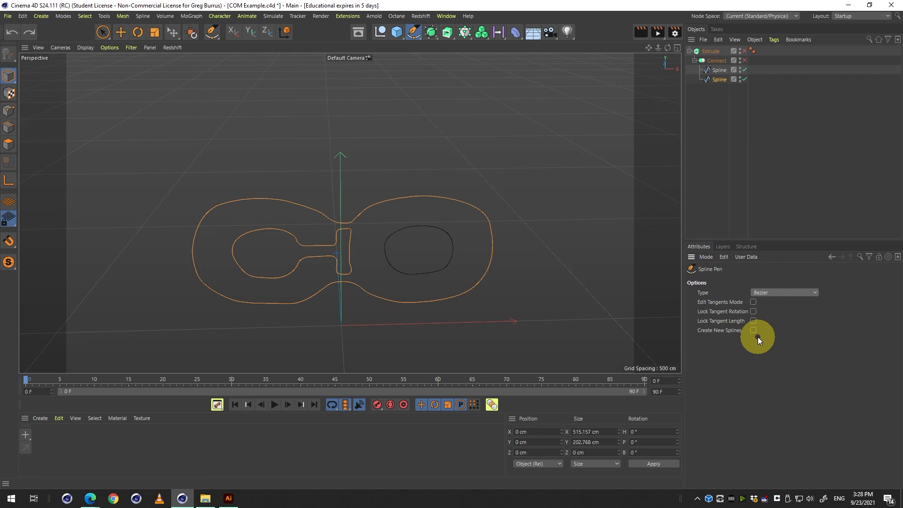
Switch from the Perspective view to a maximized Front view with the whole CO outline framed
{"action": "middle_click", "coordinate": [518, 197]}
{"action": "middle_click", "coordinate": [460, 244]}
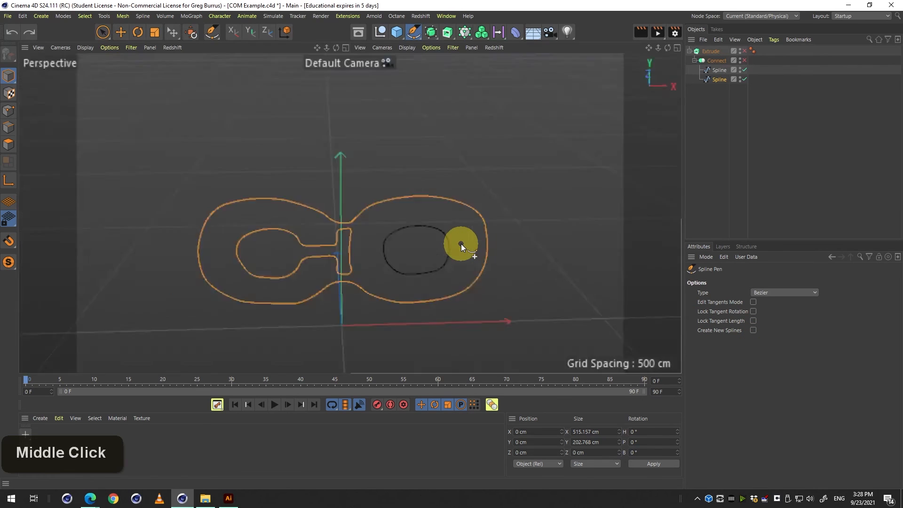
{"action": "middle_click", "coordinate": [465, 229]}
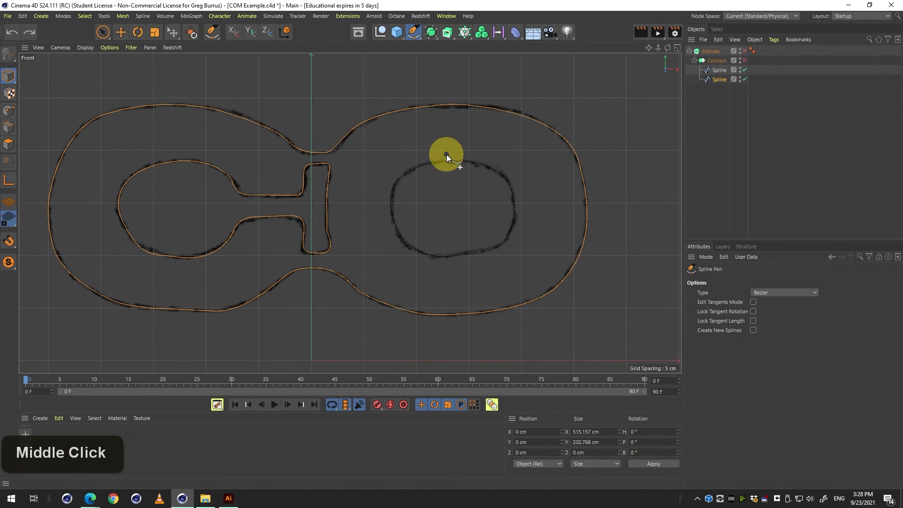
{"action": "key", "text": "2"}
{"action": "left_click_drag", "start_coordinate": [500, 132], "coordinate": [484, 214]}
{"action": "key", "text": "1"}
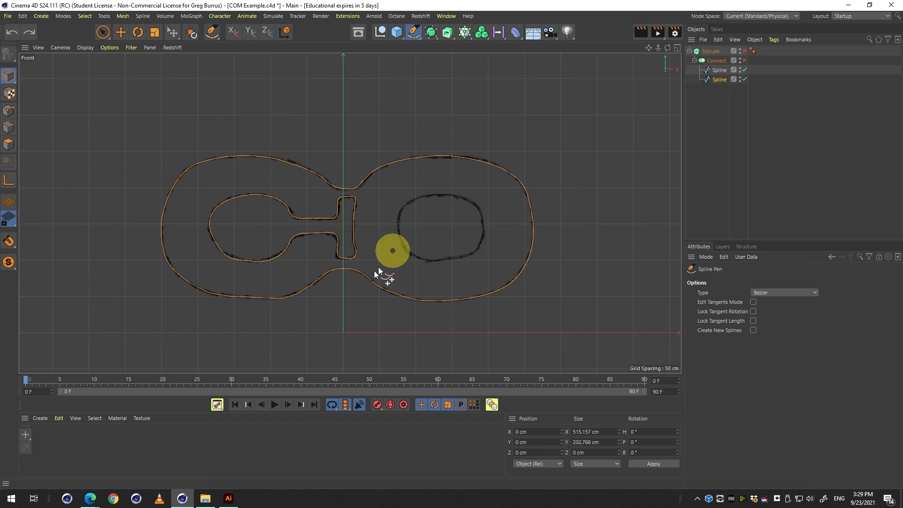
Switch to the COMD 3640 Lesson Board in Miro and examine the Lesson 1 In Class assignment, its submission links and the tracing letters link
{"action": "mouse_move", "coordinate": [94, 498]}
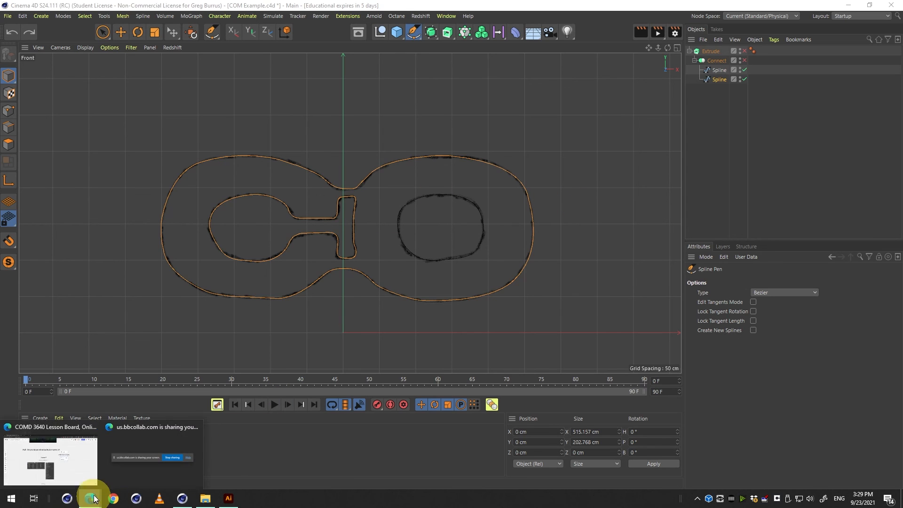
{"action": "left_click", "coordinate": [46, 465]}
{"action": "scroll", "coordinate": [544, 361], "scroll_direction": "down", "scroll_amount": 5}
{"action": "scroll", "coordinate": [645, 301], "scroll_direction": "down", "scroll_amount": 8}
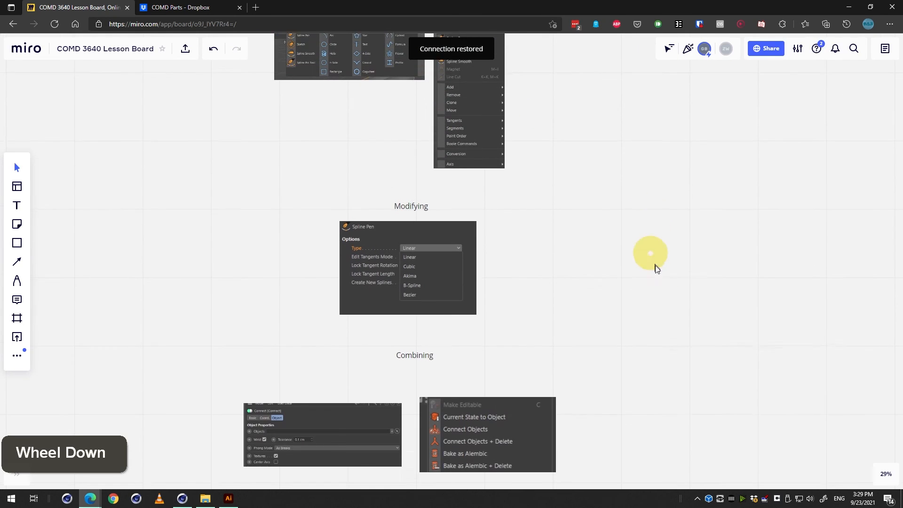
{"action": "scroll", "coordinate": [747, 338], "scroll_direction": "down", "scroll_amount": 8}
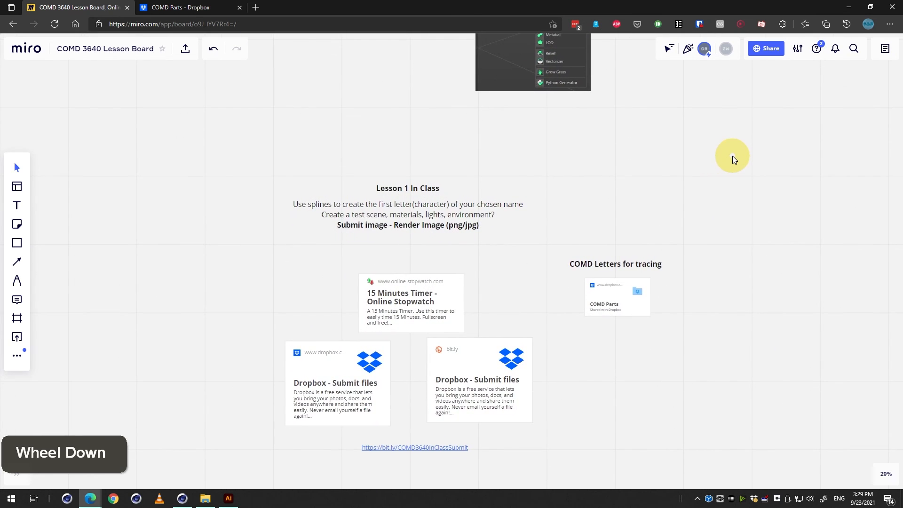
{"action": "scroll", "coordinate": [733, 158], "scroll_direction": "up", "scroll_amount": 3}
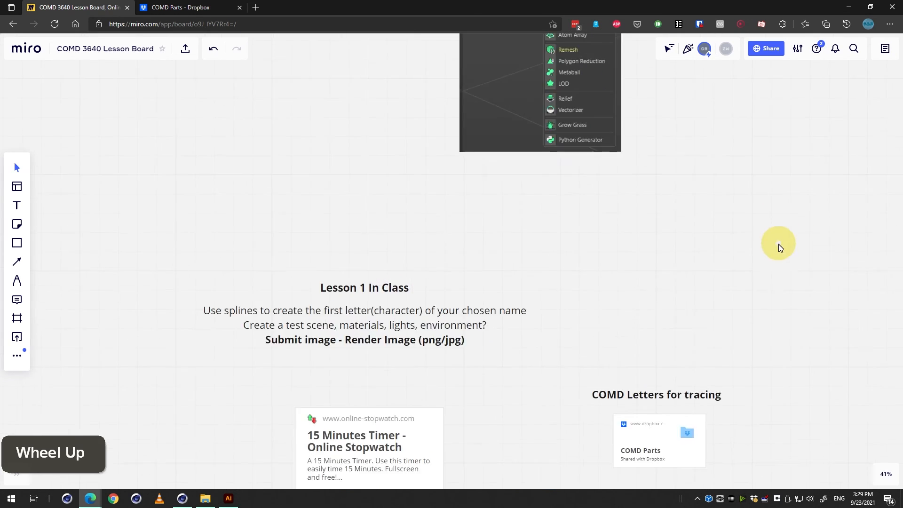
{"action": "right_click_drag", "start_coordinate": [778, 290], "coordinate": [792, 215]}
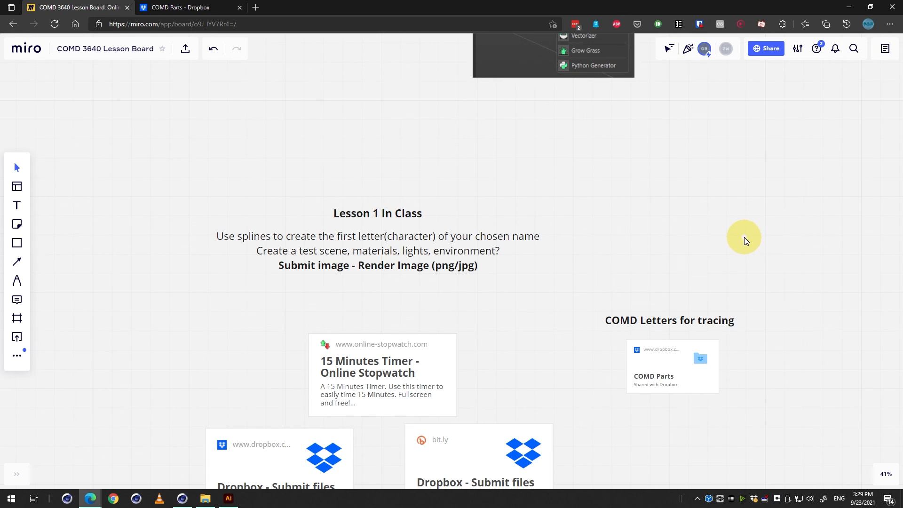
{"action": "middle_click_drag", "start_coordinate": [744, 239], "coordinate": [753, 204]}
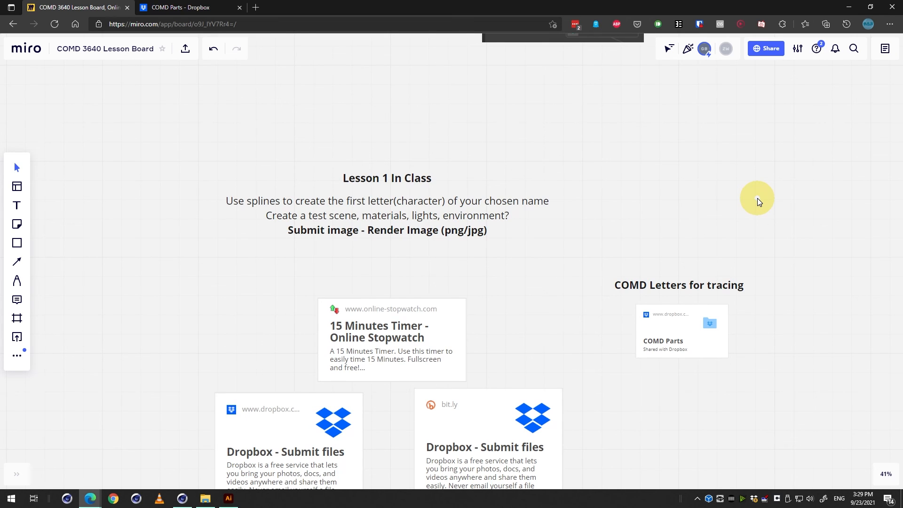
{"action": "middle_click_drag", "start_coordinate": [755, 188], "coordinate": [758, 143]}
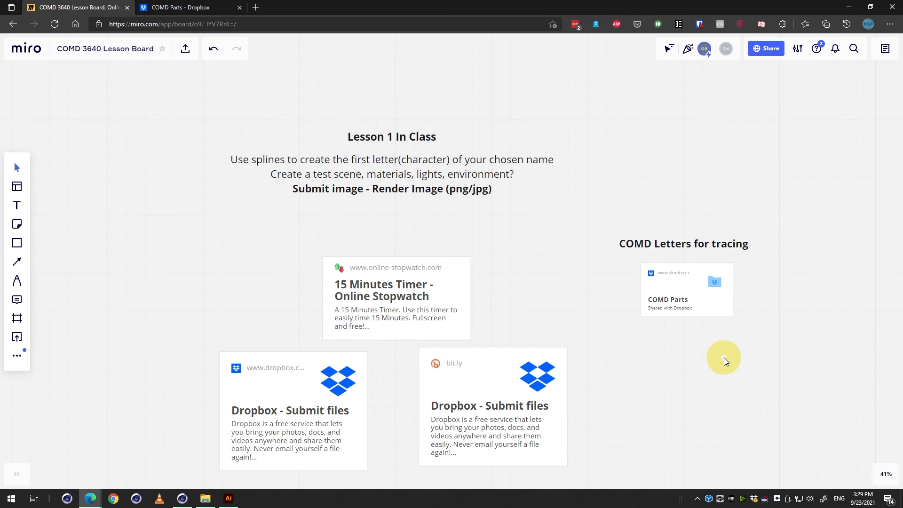
{"action": "middle_click_drag", "start_coordinate": [691, 357], "coordinate": [713, 315]}
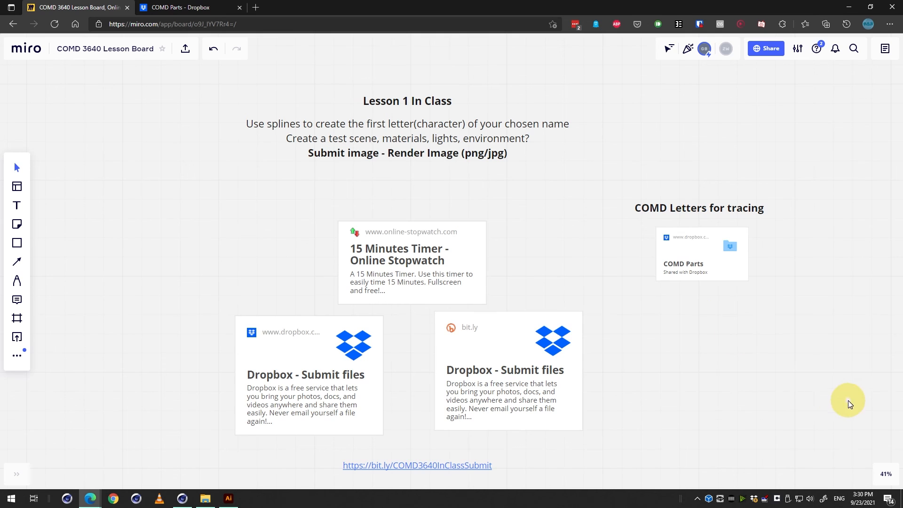
{"action": "scroll", "coordinate": [775, 295], "scroll_direction": "down", "scroll_amount": 3}
{"action": "scroll", "coordinate": [766, 282], "scroll_direction": "up", "scroll_amount": 2}
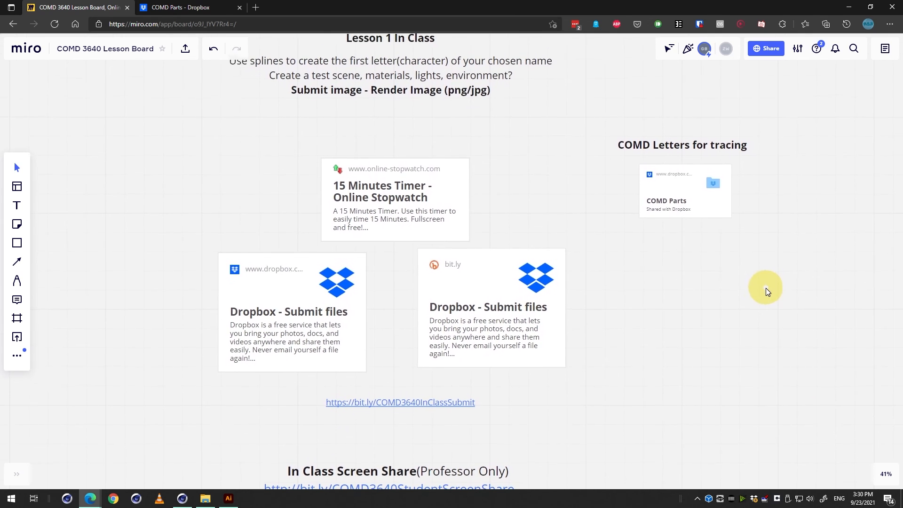